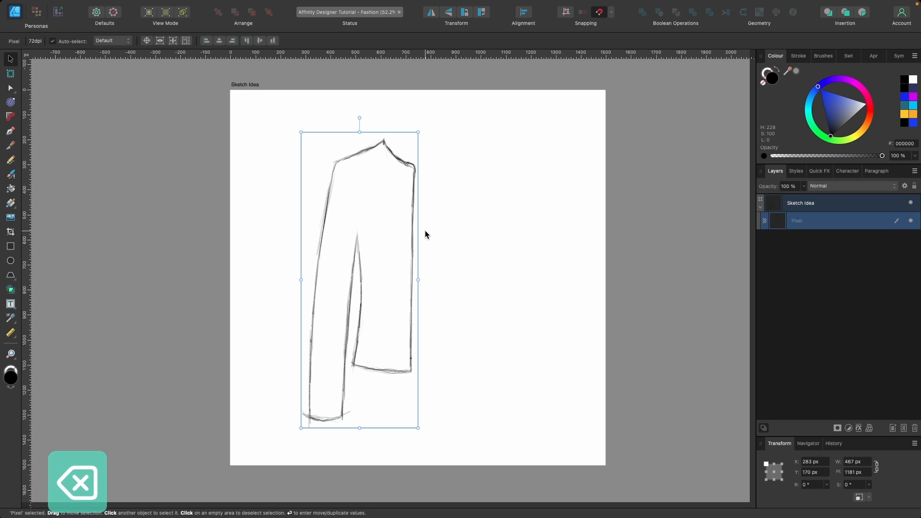
# Step: Check the document setup's dimensions and DPI, and look over the Sketch Idea artboard and its pixel layer
pyautogui.click(246, 85)
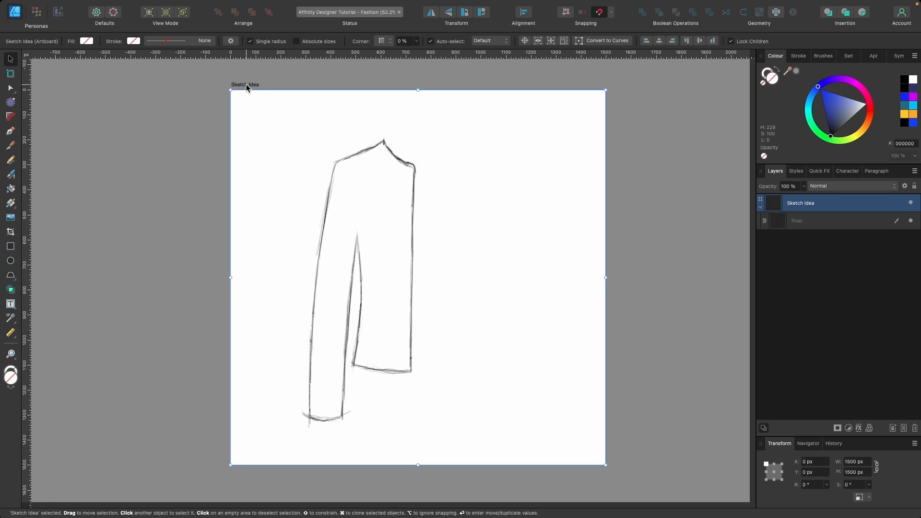
pyautogui.click(188, 76)
pyautogui.click(163, 41)
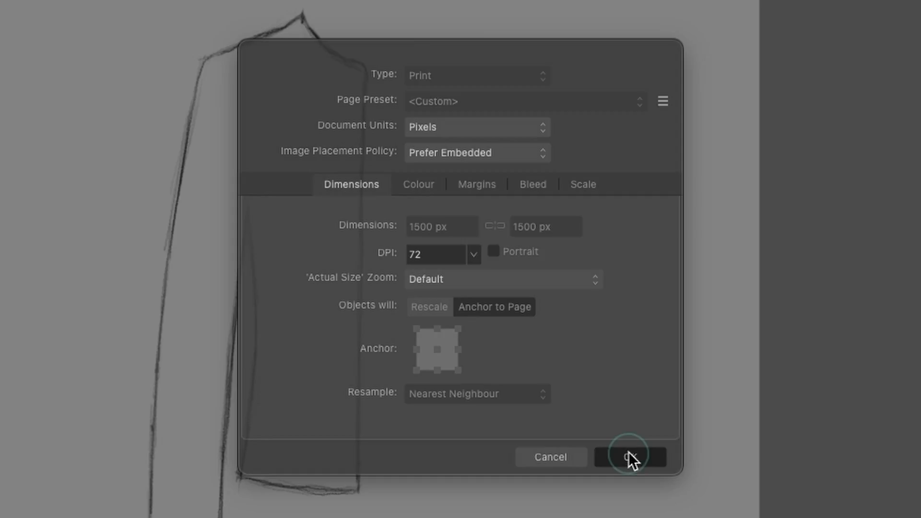
pyautogui.click(627, 456)
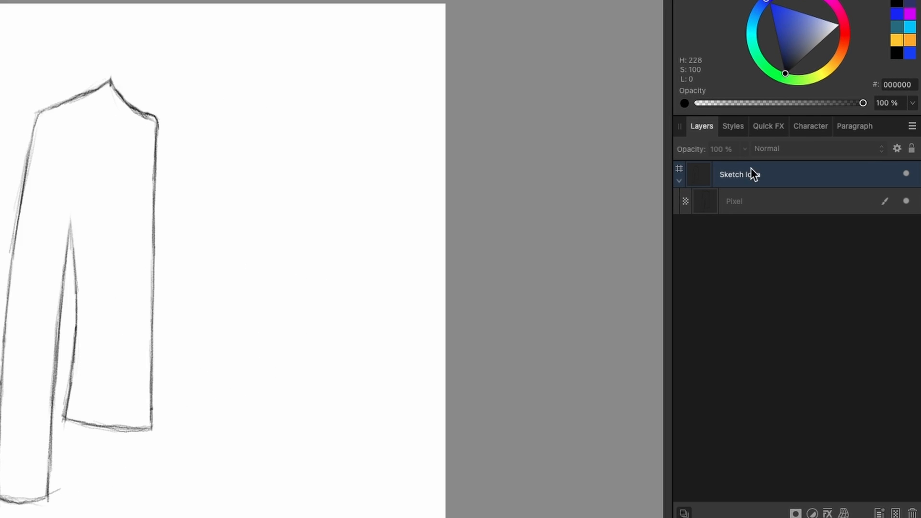
pyautogui.click(804, 203)
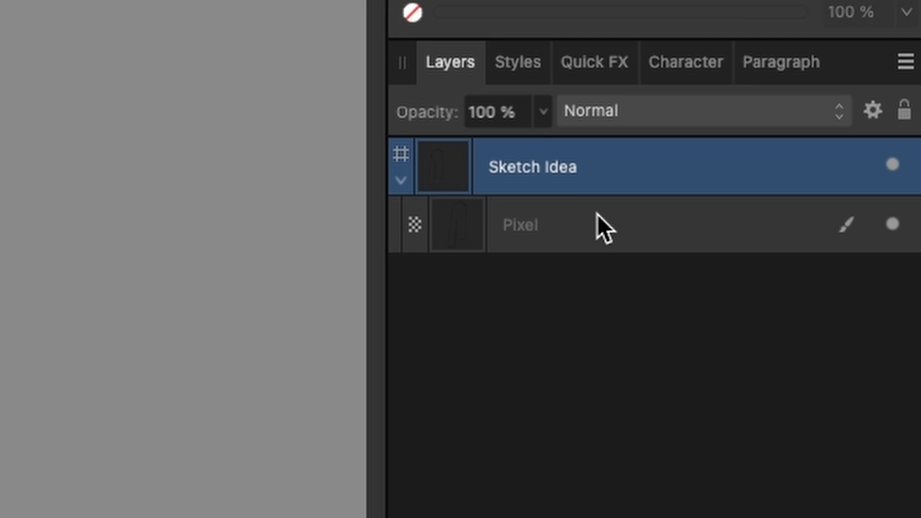
pyautogui.click(791, 223)
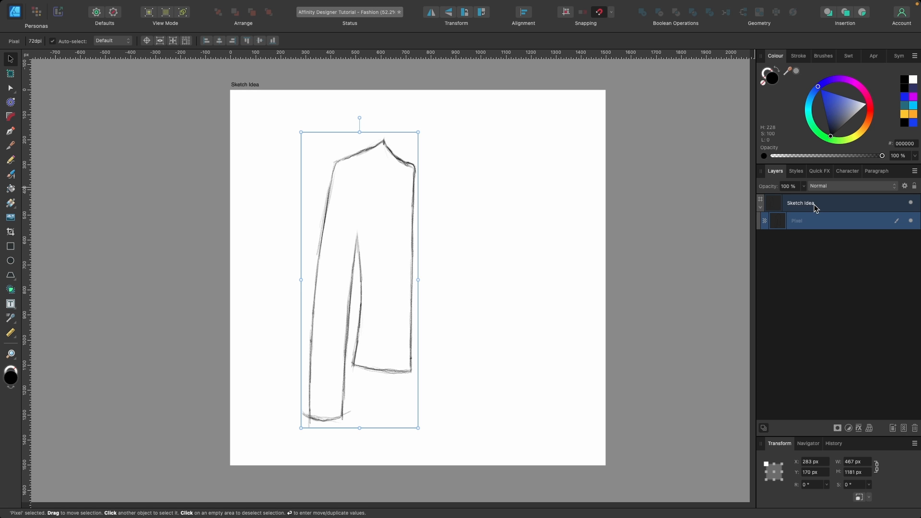
pyautogui.click(539, 167)
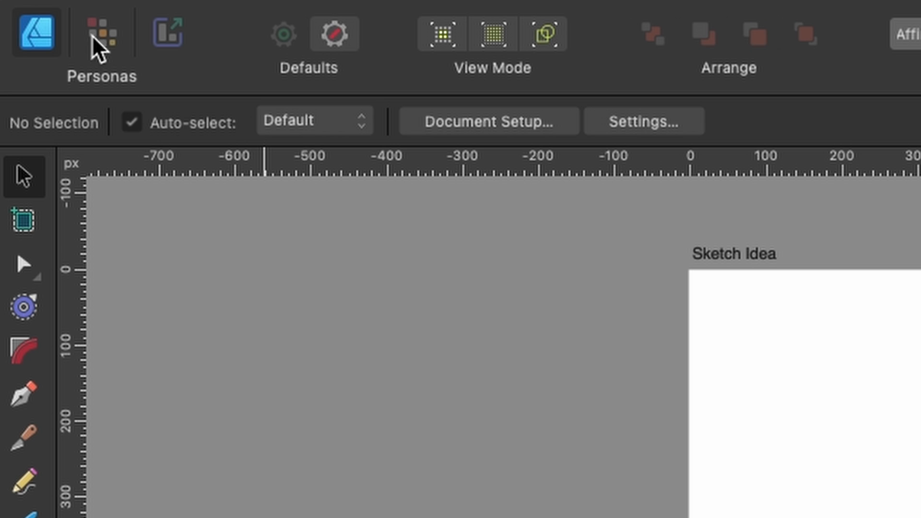
# Step: Switch to the Pixel Persona and prepare the Paint Brush with Mechanical Pencil 4B on the existing jacket sketch layer
pyautogui.click(92, 35)
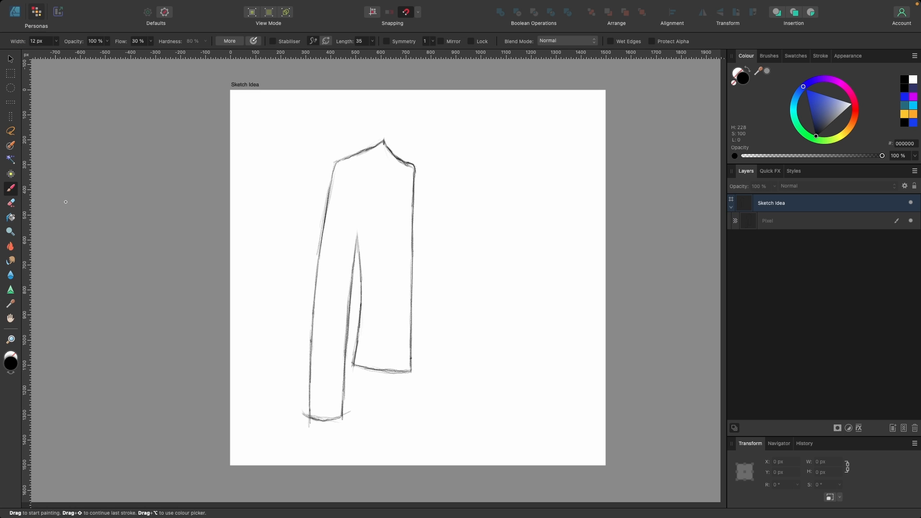
pyautogui.press('b')
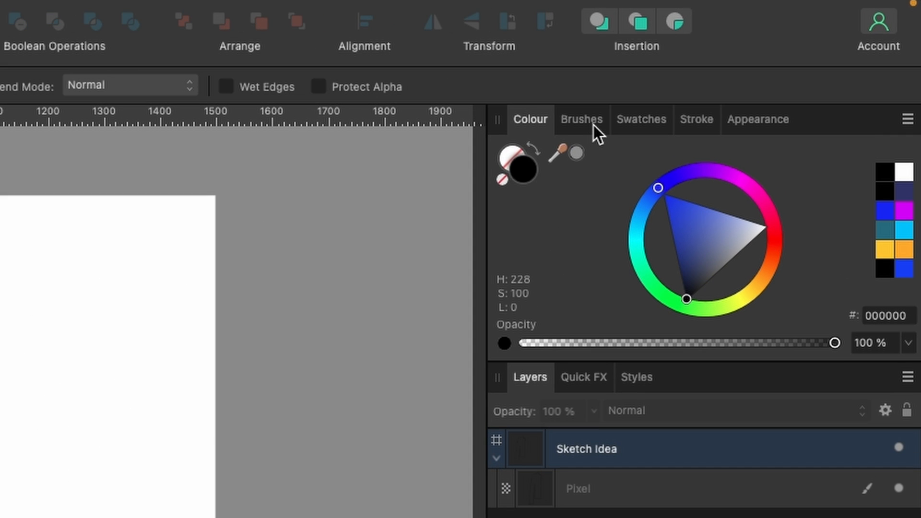
pyautogui.click(595, 130)
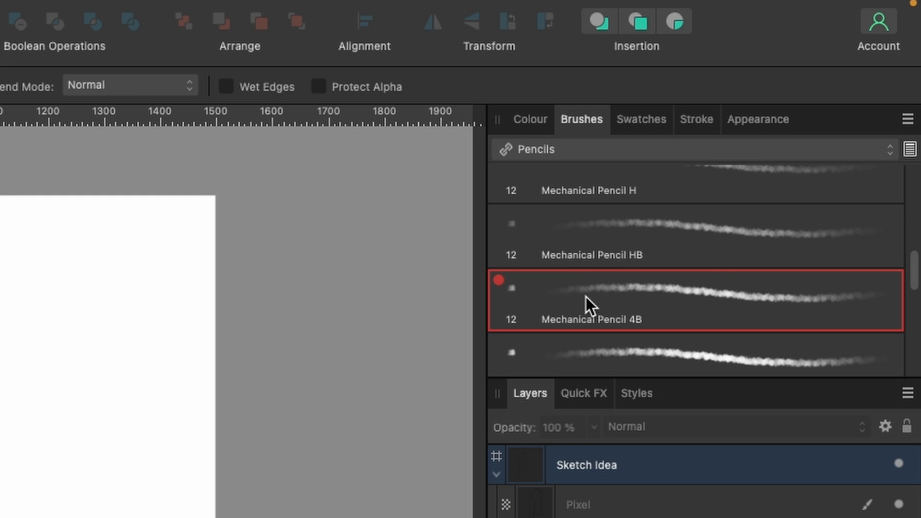
pyautogui.click(533, 122)
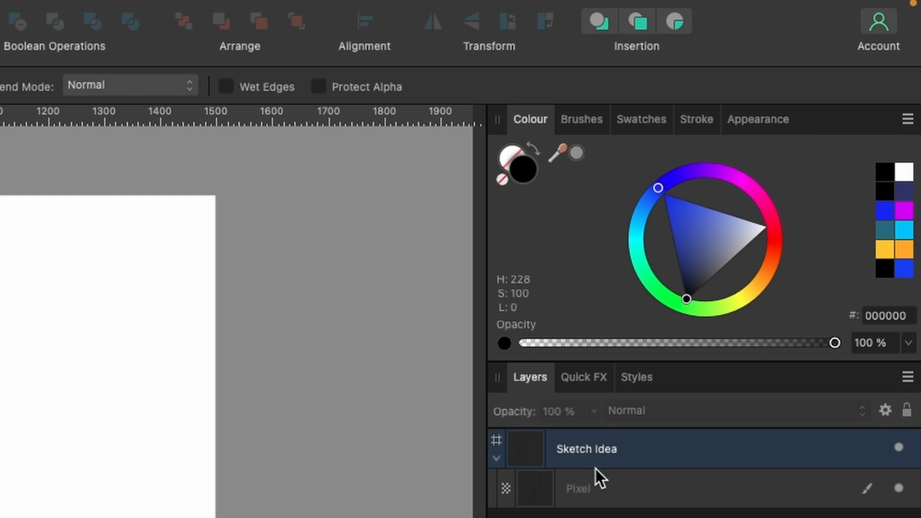
pyautogui.click(597, 489)
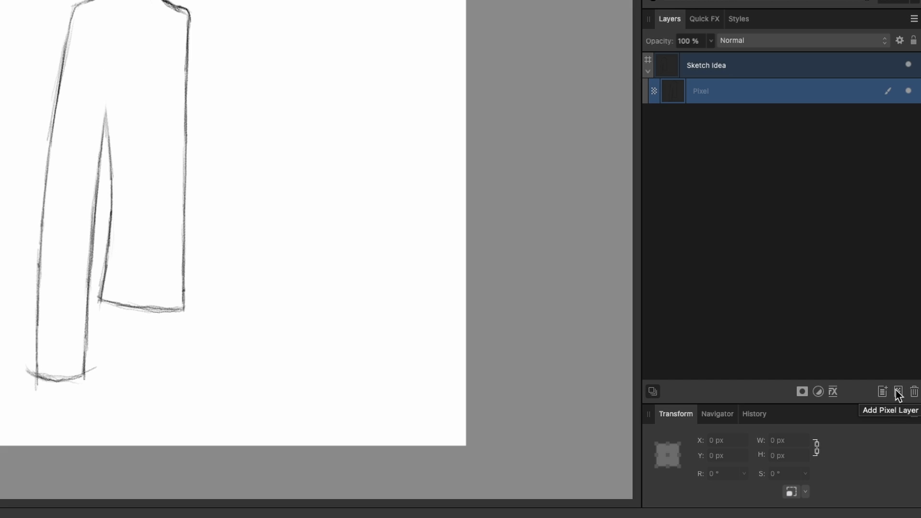
# Step: Add a pixel layer above the jacket sketch layer and delete it again
pyautogui.click(897, 391)
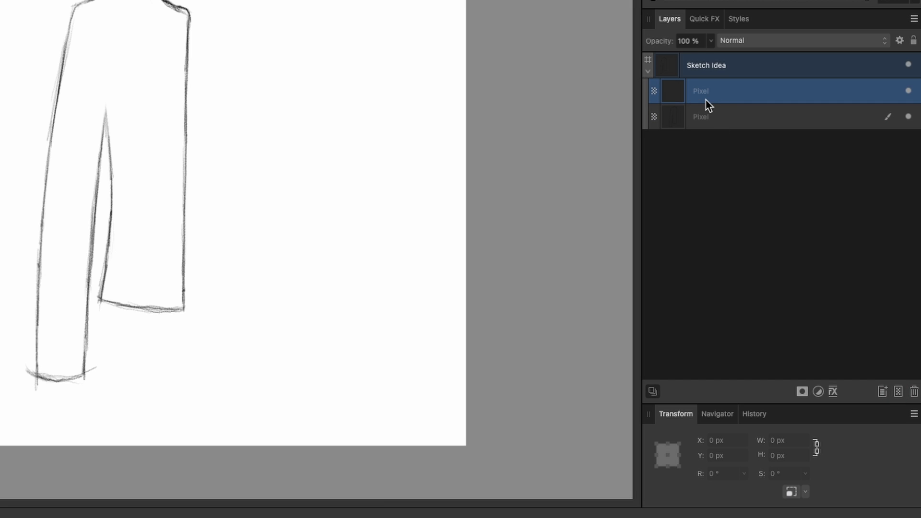
pyautogui.press('BackSpace')
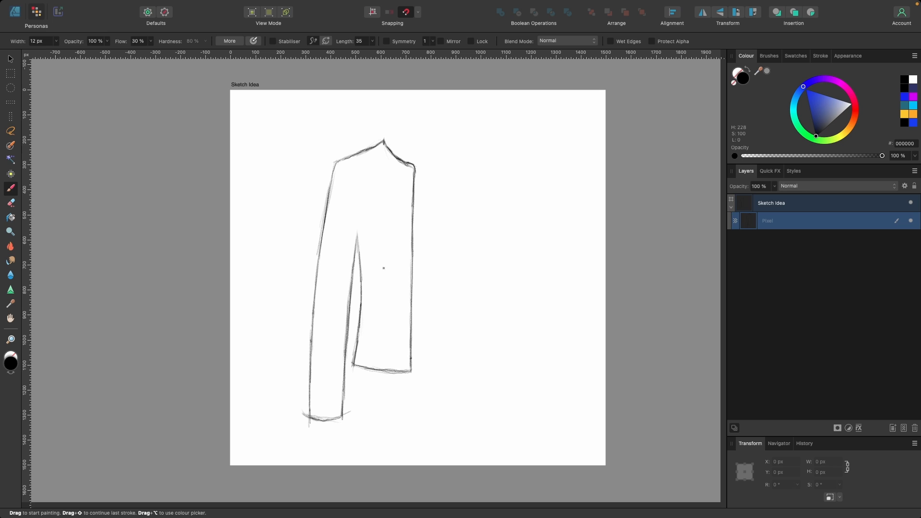
# Step: Sketch a slanted pocket flap about 100 px wide on the jacket body, overlapping the side seam below the armpit
pyautogui.scroll(5, 371, 288)
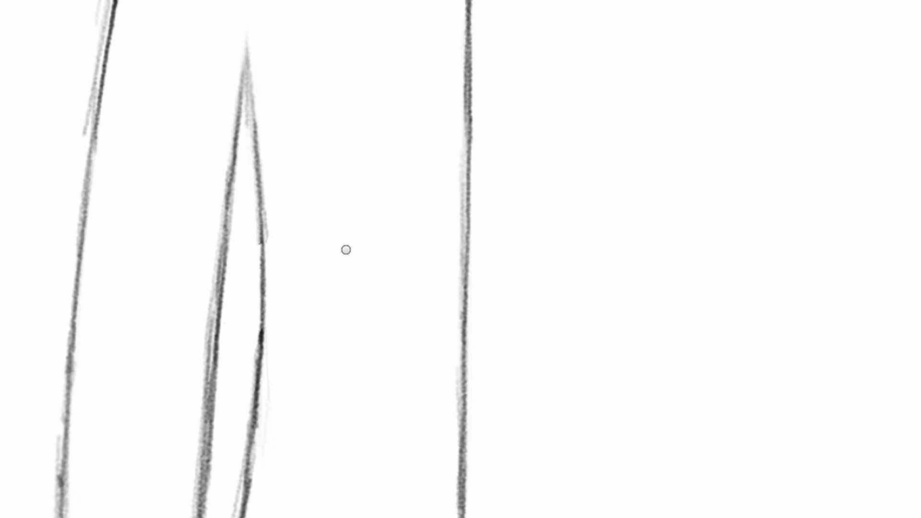
pyautogui.moveTo(351, 236)
pyautogui.mouseDown()
pyautogui.moveTo(271, 294)
pyautogui.moveTo(352, 235)
pyautogui.moveTo(282, 287)
pyautogui.moveTo(336, 244)
pyautogui.moveTo(246, 299)
pyautogui.moveTo(325, 252)
pyautogui.moveTo(344, 289)
pyautogui.moveTo(347, 276)
pyautogui.moveTo(314, 315)
pyautogui.moveTo(246, 358)
pyautogui.moveTo(313, 312)
pyautogui.moveTo(245, 343)
pyautogui.mouseUp()
pyautogui.moveTo(250, 297); pyautogui.dragTo(242, 352)
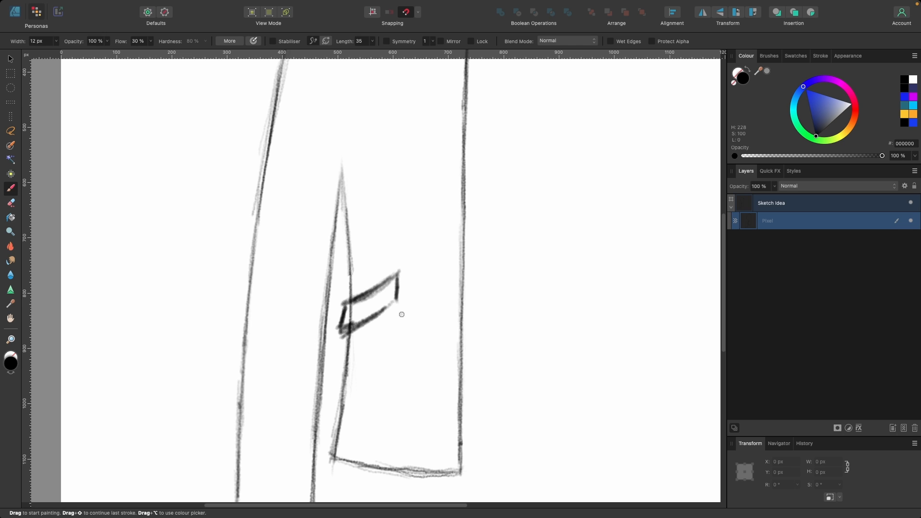
# Step: Sketch a stand-up collar along the jacket's neckline, with a double line at its front edge
pyautogui.scroll(-5, 390, 261)
pyautogui.scroll(6, 399, 165)
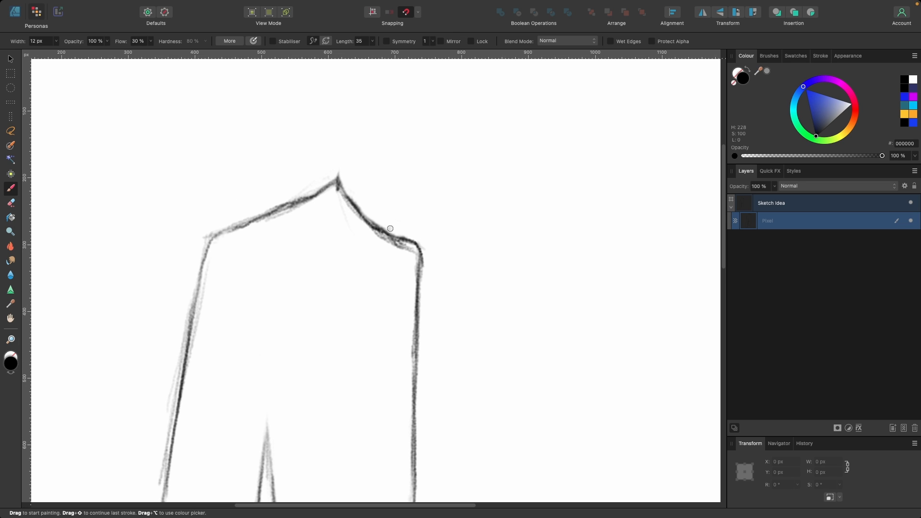
pyautogui.scroll(-3, 389, 225)
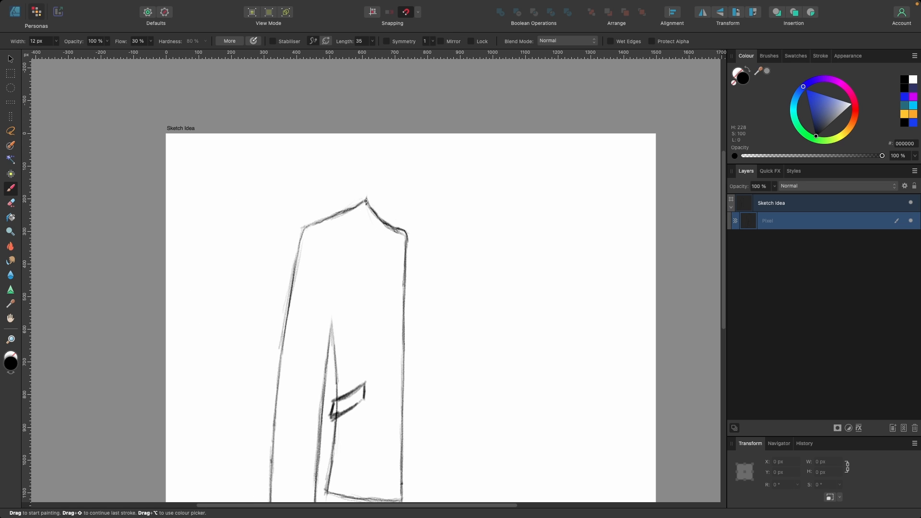
pyautogui.scroll(3, 391, 215)
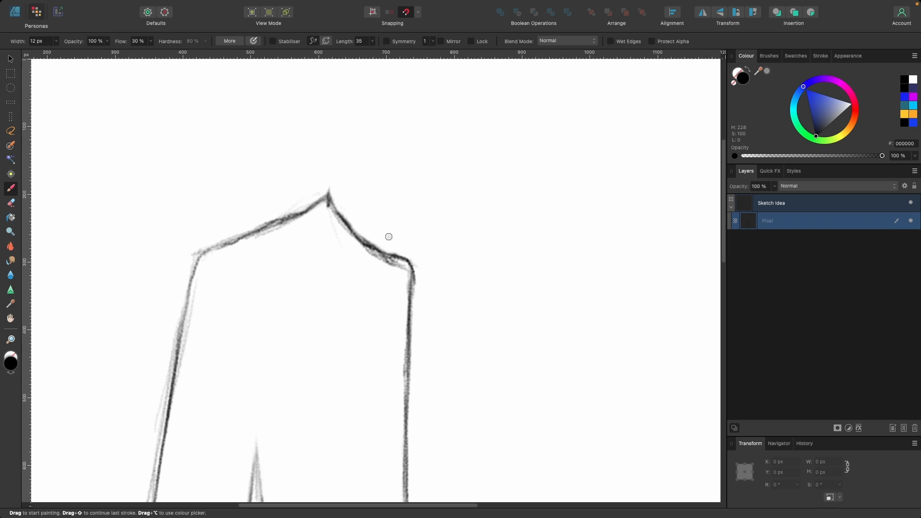
pyautogui.moveTo(392, 218)
pyautogui.mouseDown()
pyautogui.moveTo(382, 245)
pyautogui.moveTo(391, 212)
pyautogui.mouseUp()
pyautogui.moveTo(328, 193)
pyautogui.mouseDown()
pyautogui.moveTo(335, 154)
pyautogui.moveTo(353, 190)
pyautogui.moveTo(389, 213)
pyautogui.moveTo(367, 199)
pyautogui.moveTo(339, 153)
pyautogui.moveTo(372, 205)
pyautogui.moveTo(337, 159)
pyautogui.moveTo(350, 184)
pyautogui.moveTo(384, 212)
pyautogui.mouseUp()
pyautogui.scroll(-5, 447, 232)
pyautogui.scroll(-3, 447, 231)
pyautogui.scroll(5, 401, 195)
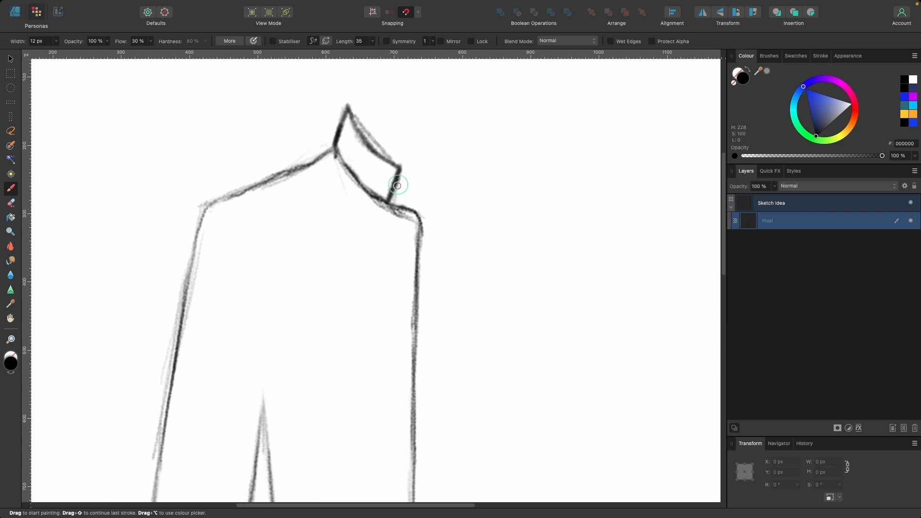
pyautogui.moveTo(400, 176); pyautogui.dragTo(399, 177)
# Step: Sketch a cuff detail at the lower end of the sleeve, curving down from the outer edge to a squared bottom
pyautogui.scroll(-5, 425, 185)
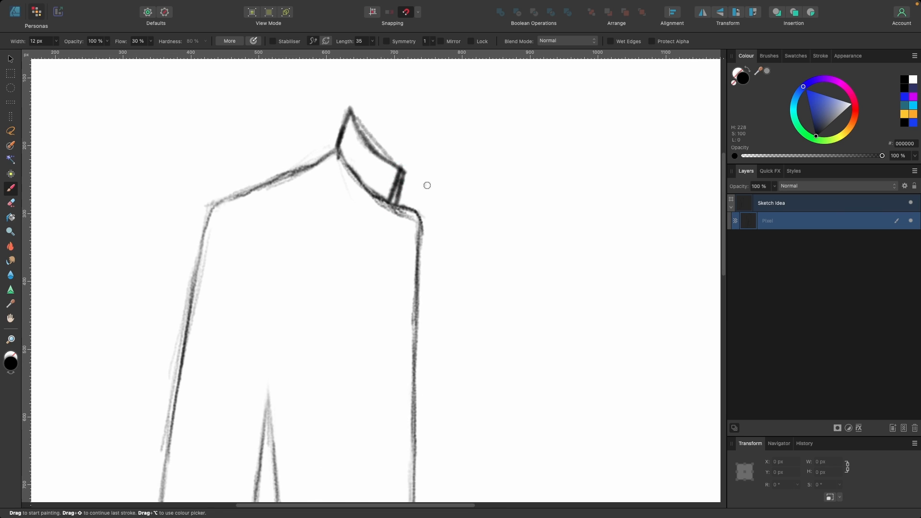
pyautogui.scroll(-3, 414, 294)
pyautogui.scroll(-4, 417, 287)
pyautogui.scroll(4, 330, 418)
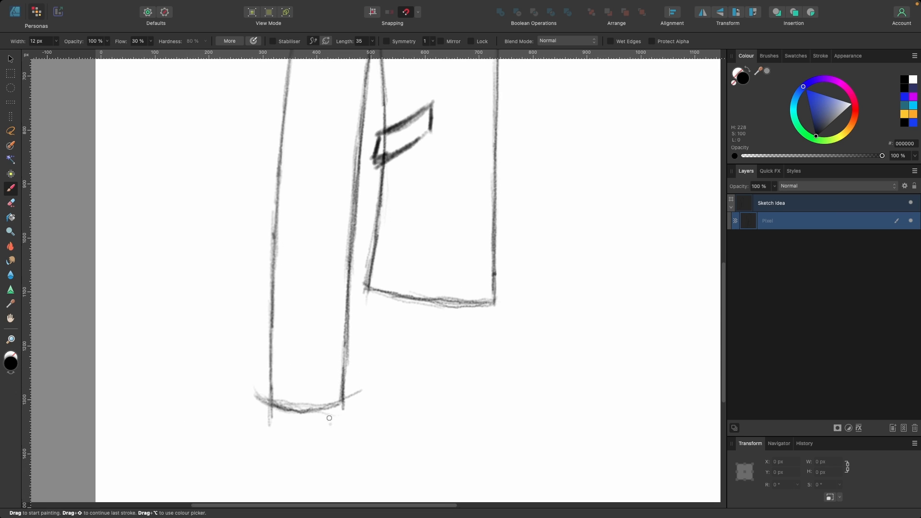
pyautogui.scroll(1, 312, 367)
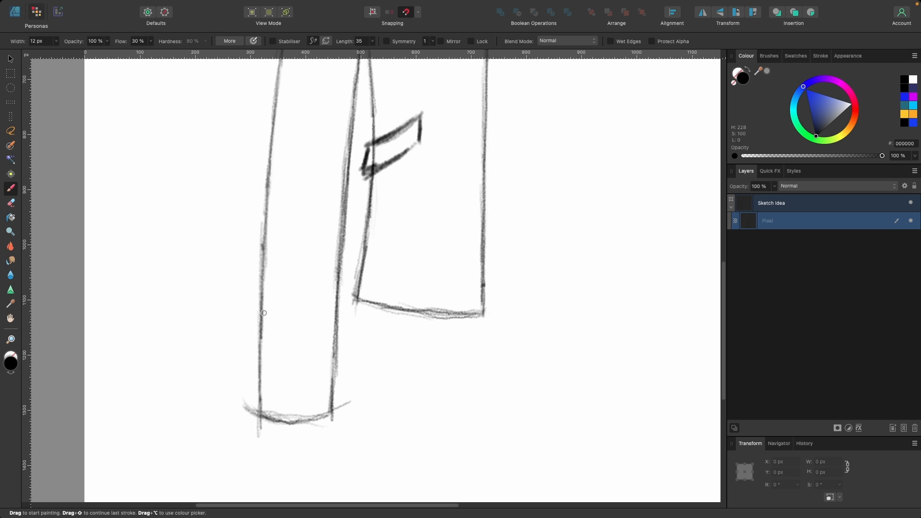
pyautogui.moveTo(259, 396)
pyautogui.mouseDown()
pyautogui.moveTo(312, 395)
pyautogui.moveTo(316, 355)
pyautogui.moveTo(284, 312)
pyautogui.moveTo(269, 265)
pyautogui.moveTo(288, 326)
pyautogui.moveTo(279, 307)
pyautogui.moveTo(315, 351)
pyautogui.mouseUp()
# Step: Sketch a short horizontal buttonhole mark near the jacket's front edge, above the pocket, and switch to the Move tool
pyautogui.scroll(-5, 340, 308)
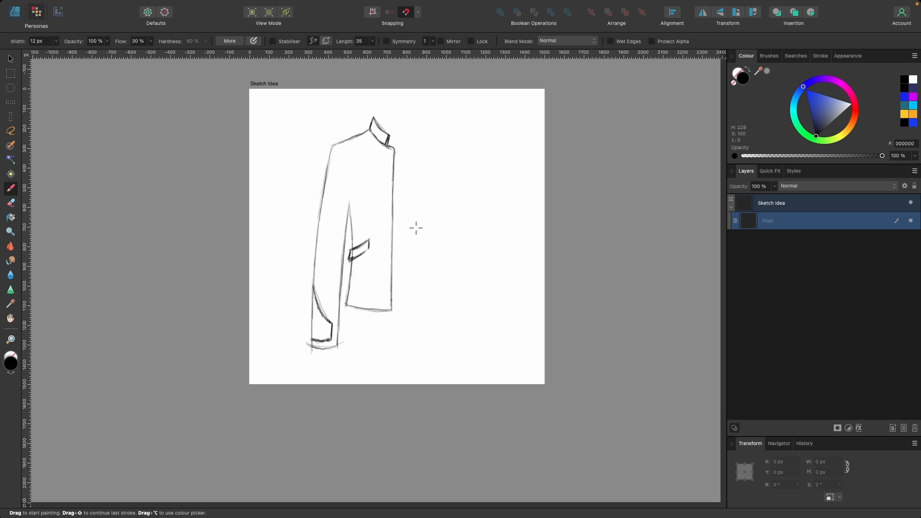
pyautogui.scroll(3, 383, 222)
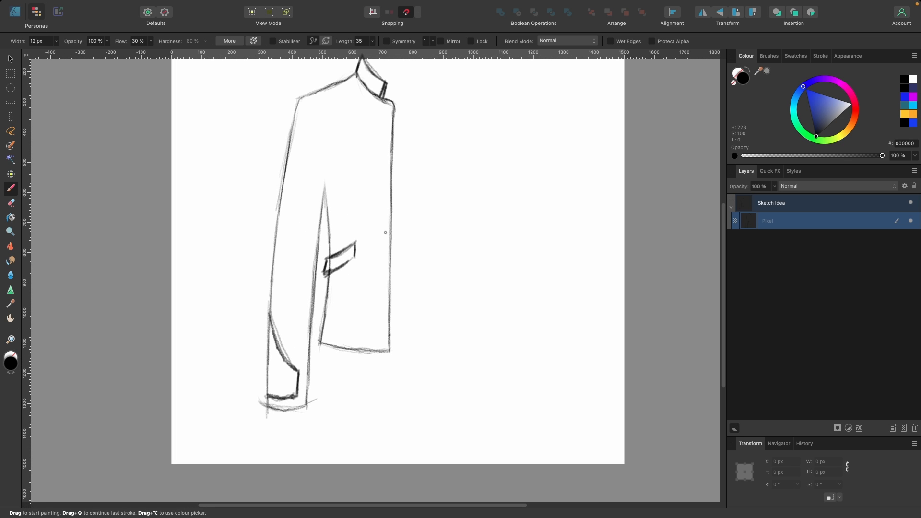
pyautogui.moveTo(375, 228); pyautogui.dragTo(378, 231)
pyautogui.scroll(-3, 403, 214)
pyautogui.scroll(2, 416, 201)
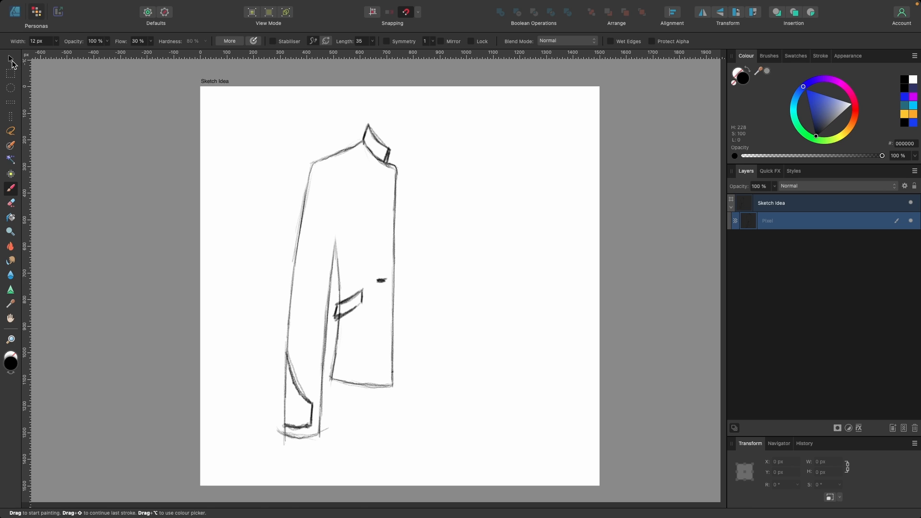
pyautogui.click(11, 60)
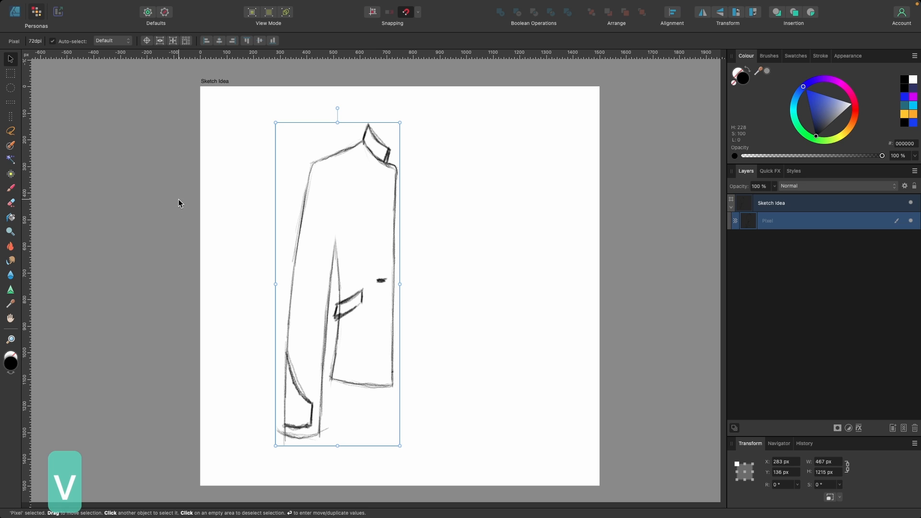
# Step: Try moving the jacket sketch on the artboard and undo the move
pyautogui.moveTo(381, 207)
pyautogui.mouseDown()
pyautogui.moveTo(366, 218)
pyautogui.moveTo(389, 194)
pyautogui.mouseUp()
pyautogui.press('super+z')
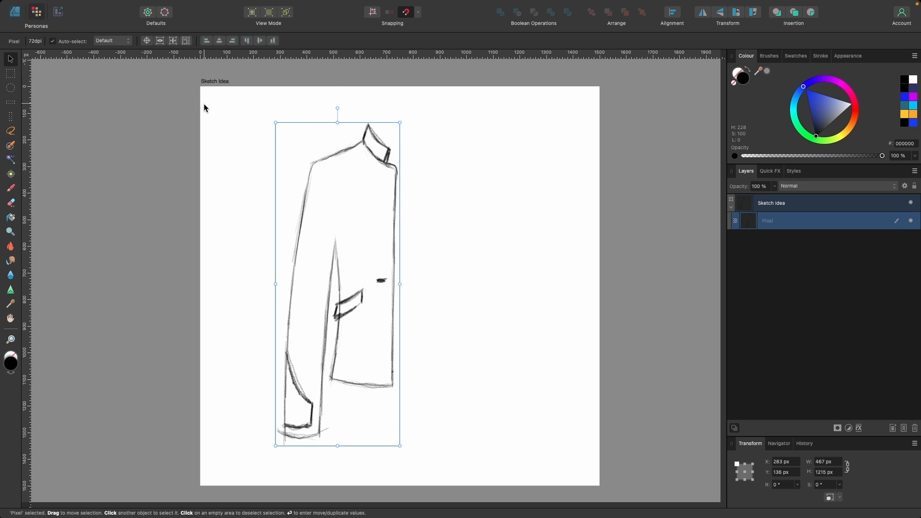
# Step: Review the snapping options and place a vertical guide at 750 px, at the centre of the Sketch Idea artboard
pyautogui.click(227, 82)
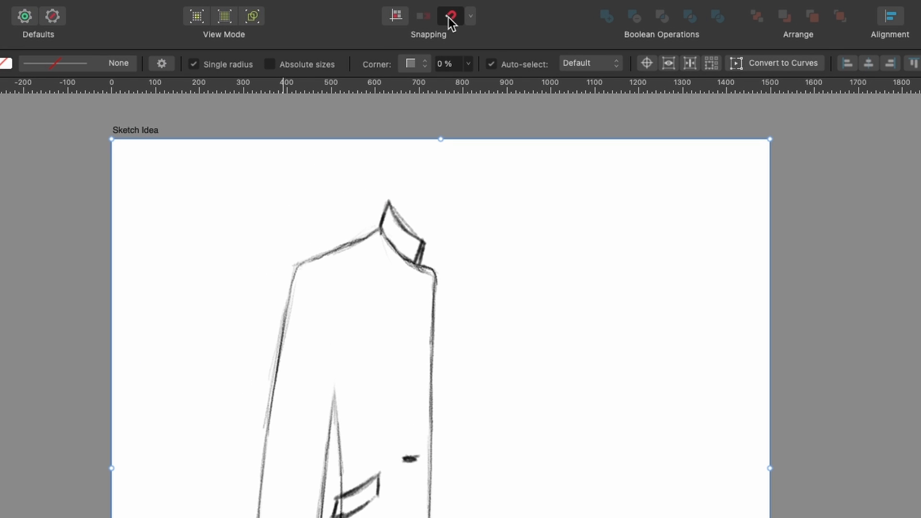
pyautogui.click(470, 16)
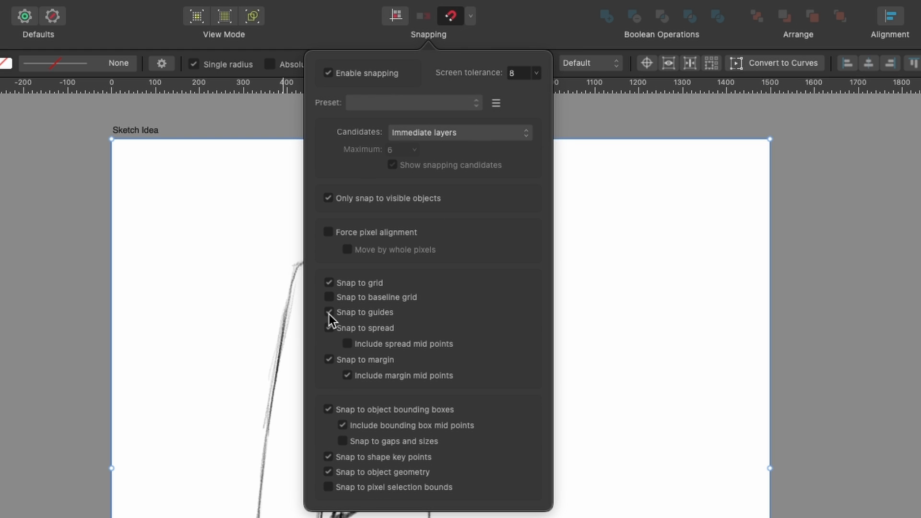
pyautogui.click(454, 21)
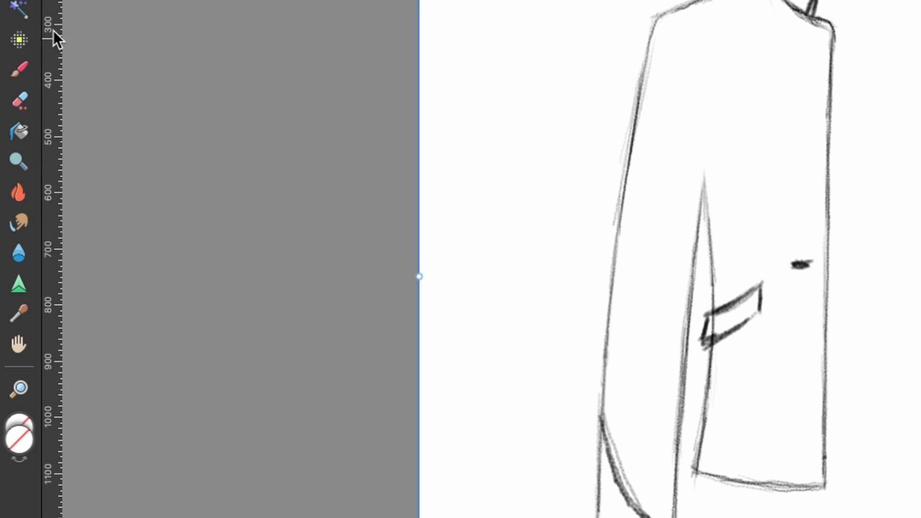
pyautogui.moveTo(50, 167); pyautogui.dragTo(749, 66)
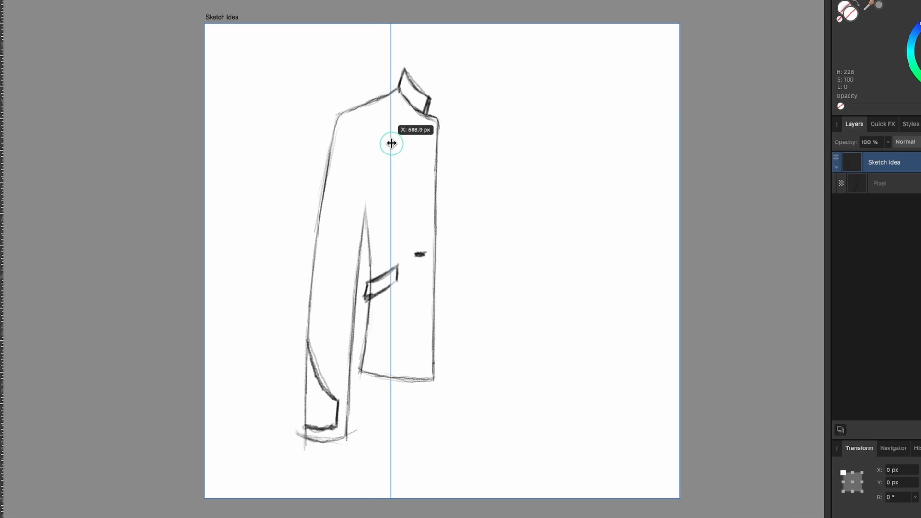
pyautogui.moveTo(391, 144); pyautogui.dragTo(442, 141)
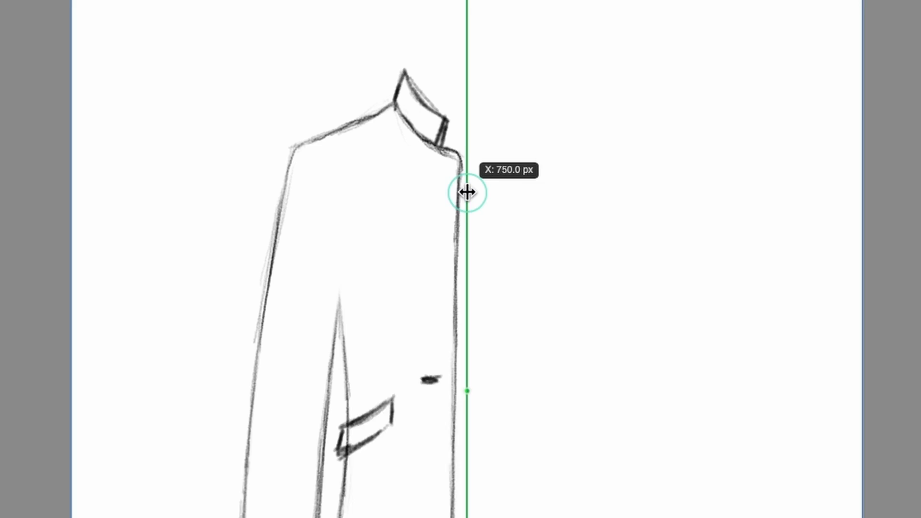
pyautogui.moveTo(467, 192); pyautogui.dragTo(477, 218)
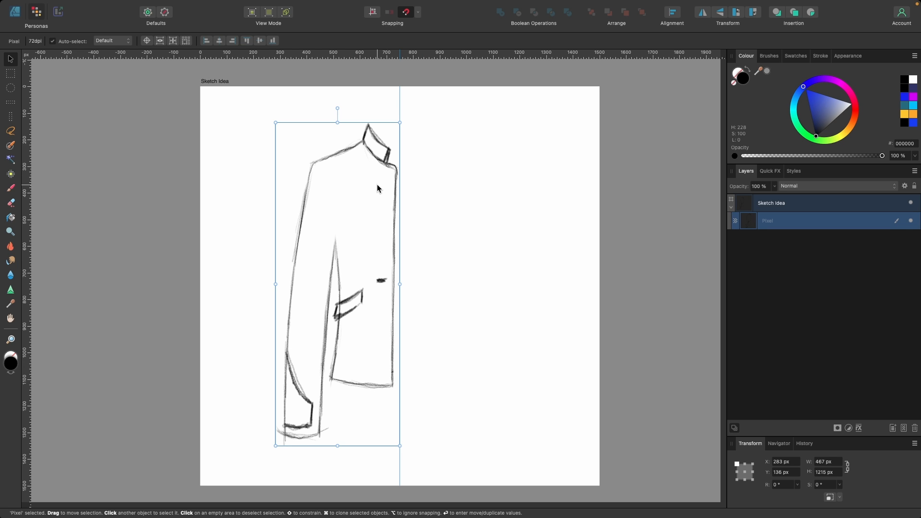
# Step: Duplicate the half-jacket sketch layer and flip the copy horizontally
pyautogui.press('super+c')
pyautogui.press('super+v')
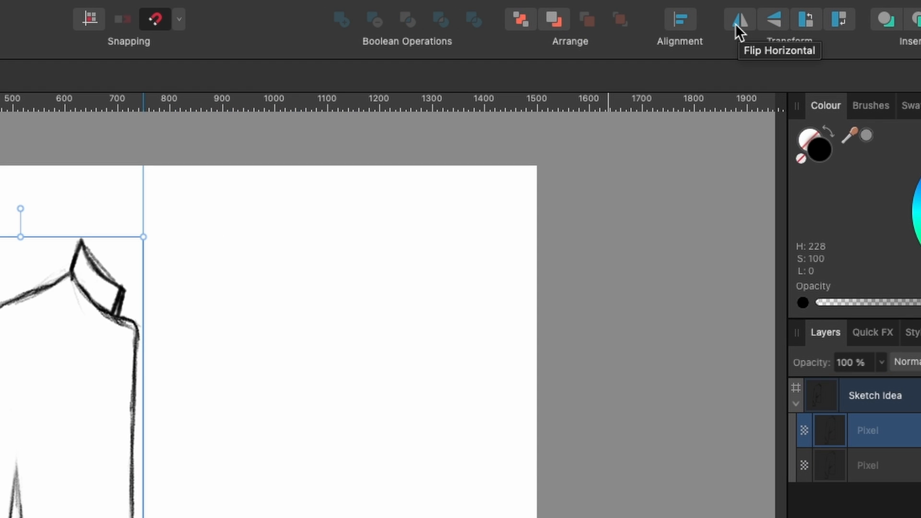
pyautogui.click(736, 22)
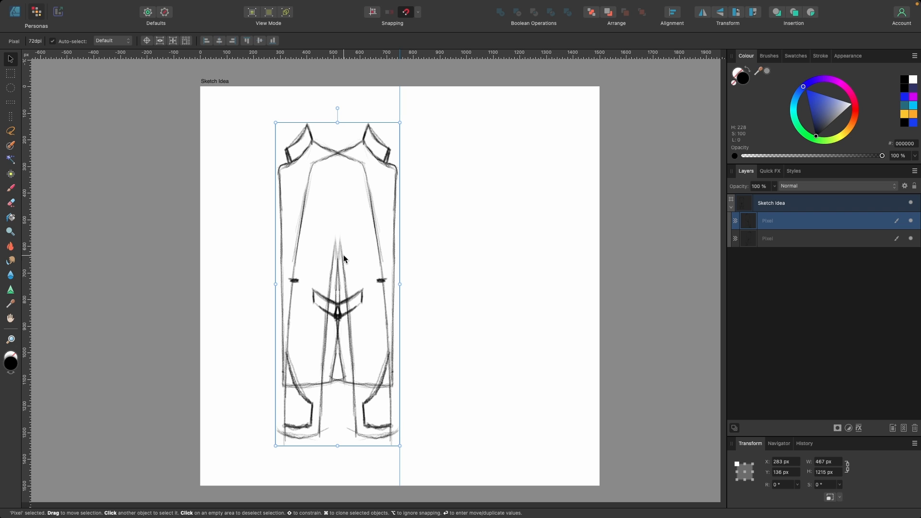
# Step: Move the flipped half-jacket copy across the artboard so its edge snaps to the centre guide at X 750 px
pyautogui.moveTo(342, 257); pyautogui.dragTo(419, 256)
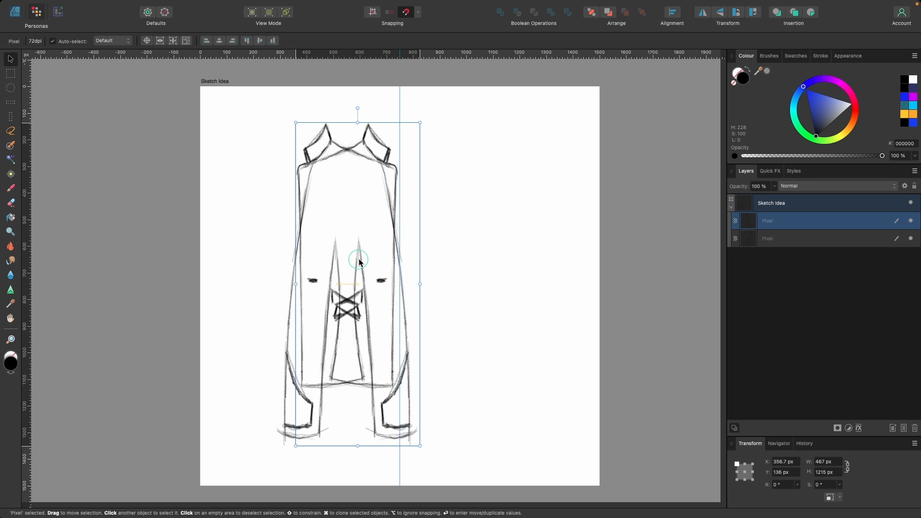
pyautogui.moveTo(480, 143); pyautogui.dragTo(578, 126)
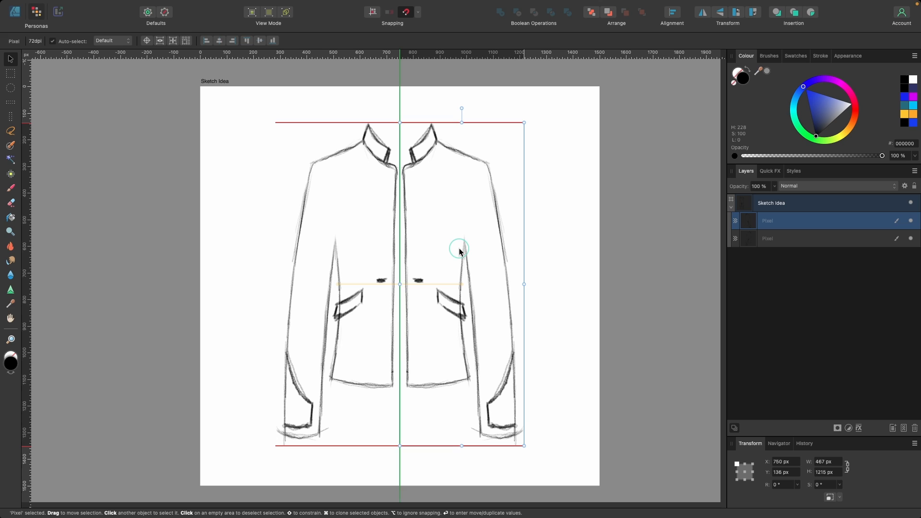
pyautogui.moveTo(459, 250); pyautogui.dragTo(459, 251)
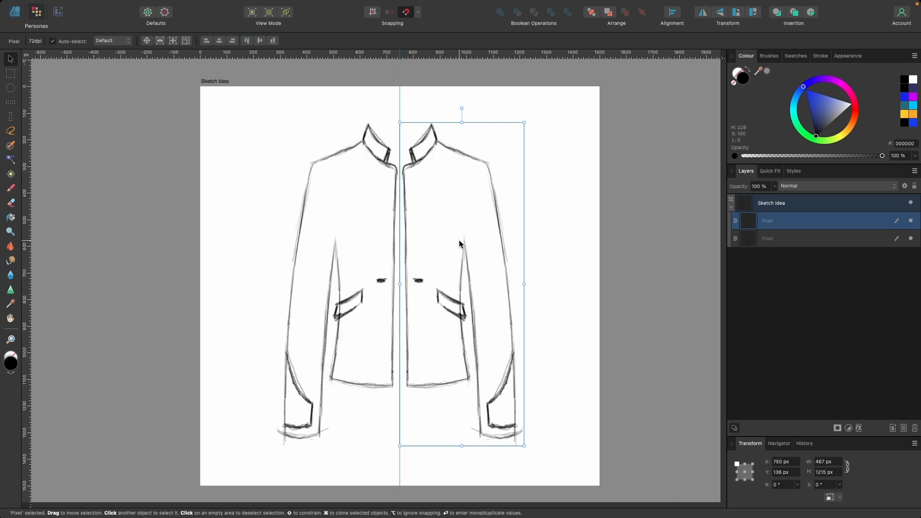
# Step: Nudge the flipped half to X 743 px to narrow the gap between the two jacket fronts
pyautogui.scroll(2, 405, 173)
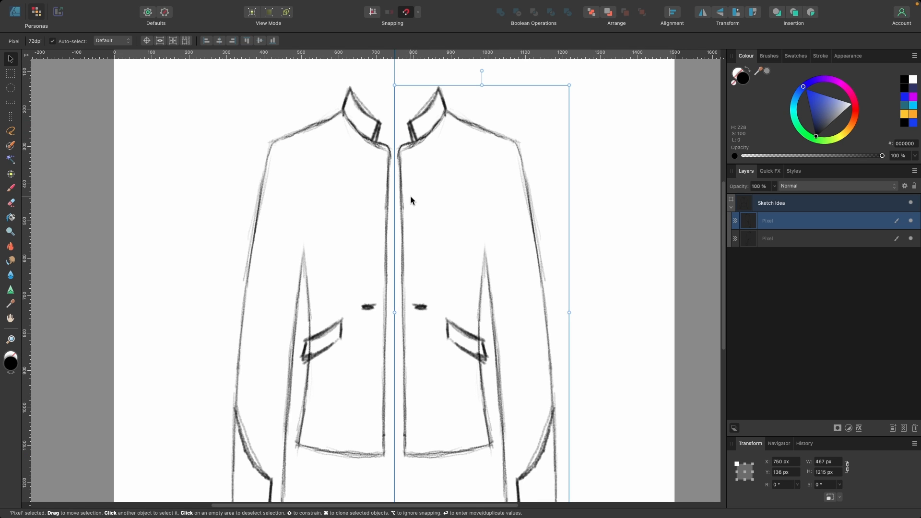
pyautogui.press('Left')
pyautogui.press('Left')
pyautogui.press('Left')
pyautogui.press('Left')
pyautogui.press('Left')
pyautogui.press('Left')
pyautogui.press('Left')
pyautogui.press('Left')
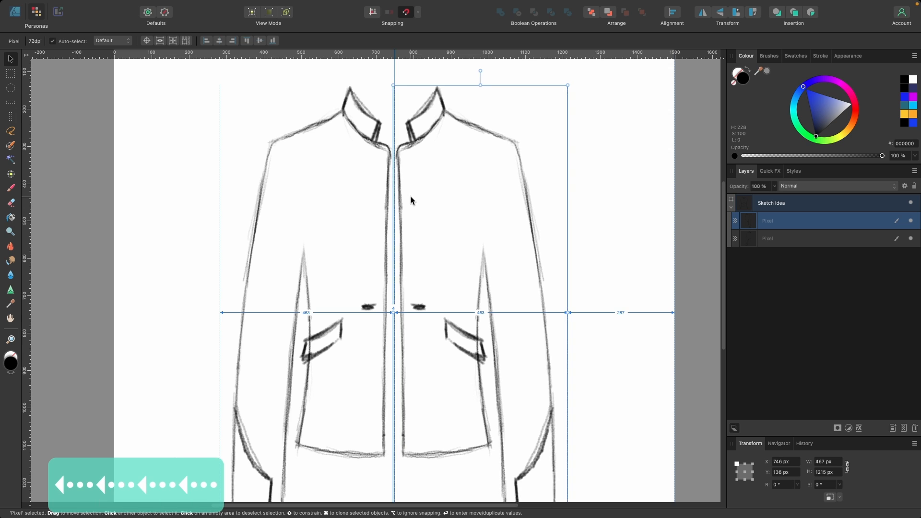
pyautogui.press('Right')
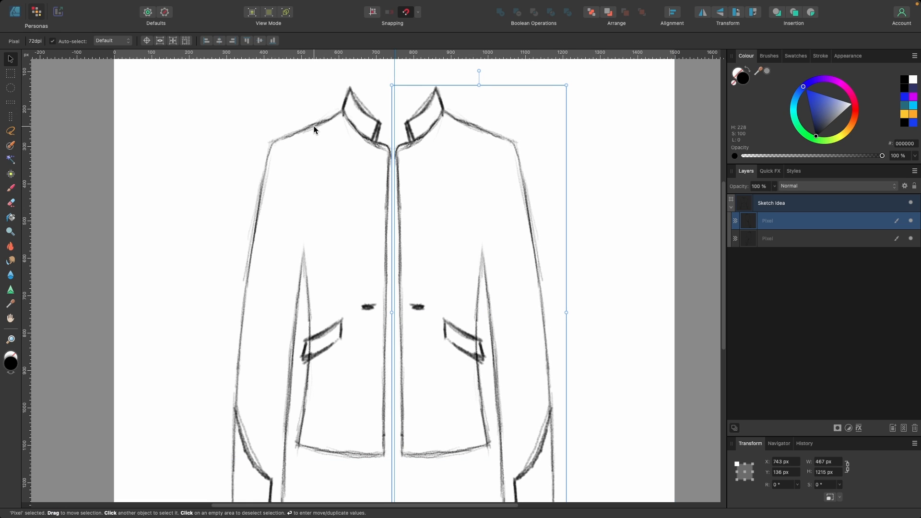
# Step: Select both jacket halves and move them together to X 286.5 px, centred on the vertical guide
pyautogui.keyDown('shift'); pyautogui.click(309, 130); pyautogui.keyUp('shift')
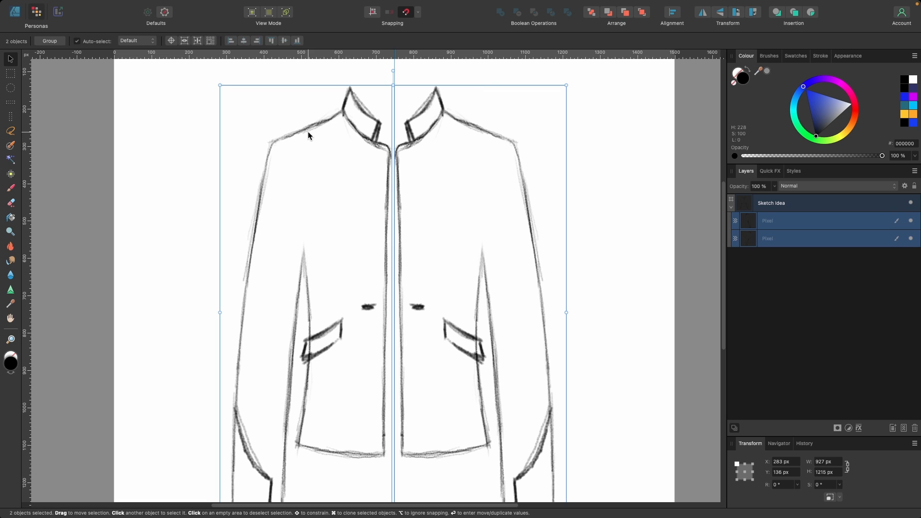
pyautogui.scroll(3, 409, 107)
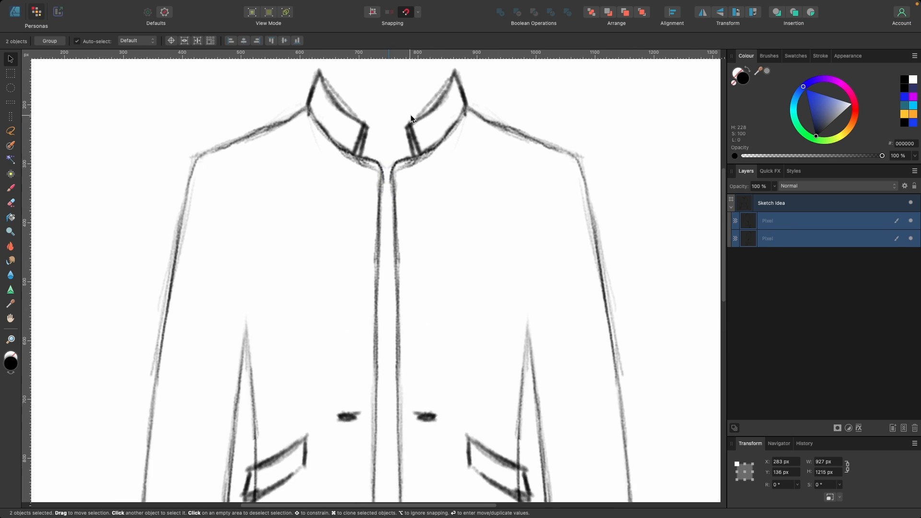
pyautogui.moveTo(410, 96); pyautogui.dragTo(418, 161)
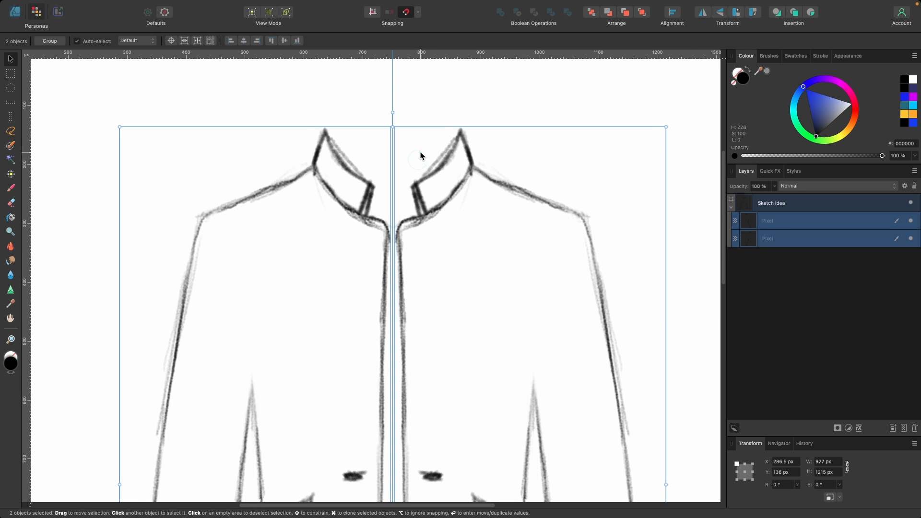
# Step: Erase the mirrored buttonhole mark from the flipped jacket half with the 32 px round Erase Brush
pyautogui.scroll(-5, 479, 240)
pyautogui.click(461, 271)
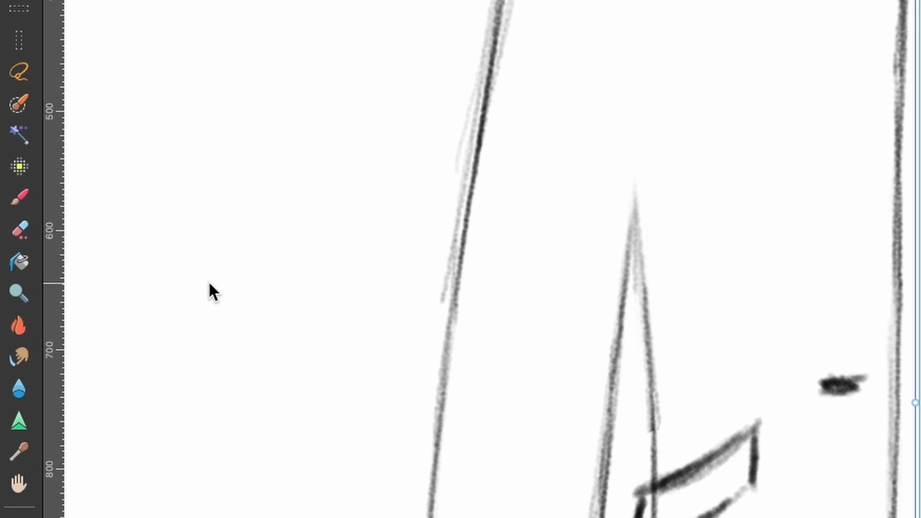
pyautogui.click(15, 235)
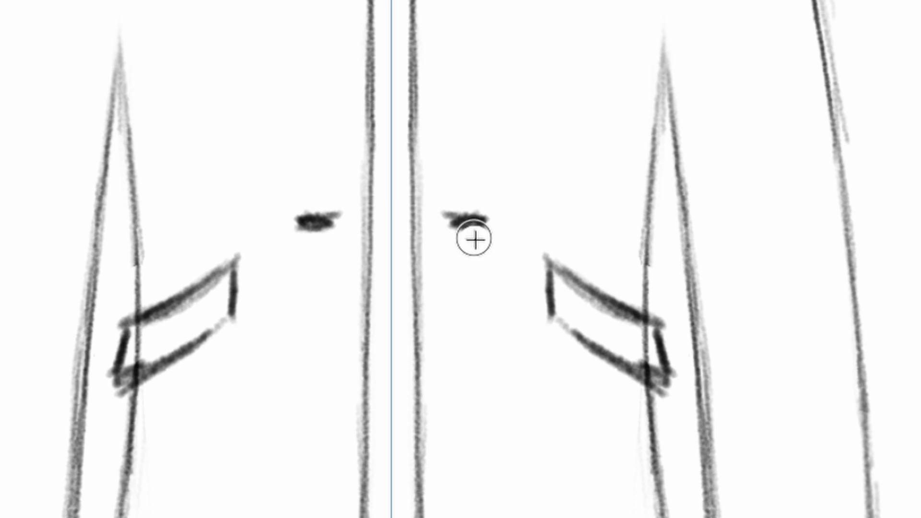
pyautogui.moveTo(475, 241)
pyautogui.mouseDown()
pyautogui.moveTo(488, 187)
pyautogui.moveTo(469, 212)
pyautogui.mouseUp()
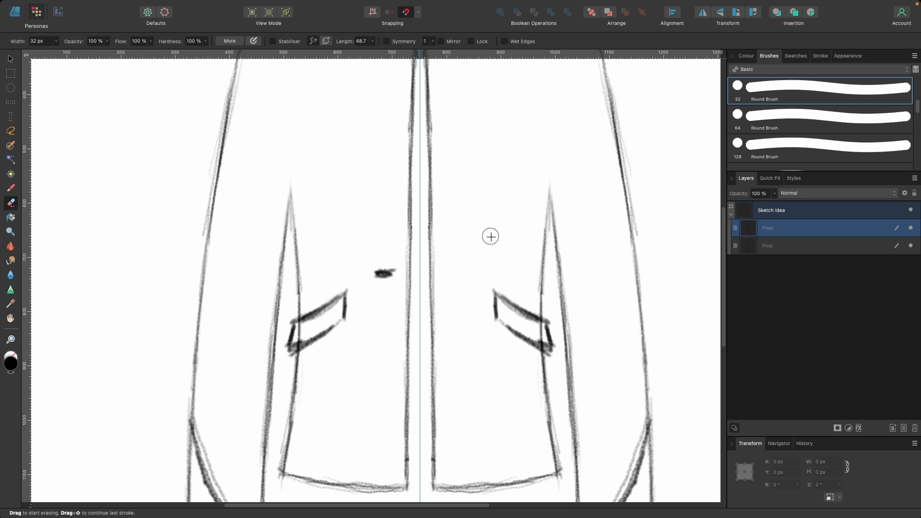
# Step: Sketch a filled oval button opposite the buttonhole on the flipped half with the 12 px Mechanical Pencil 4B brush
pyautogui.click(10, 187)
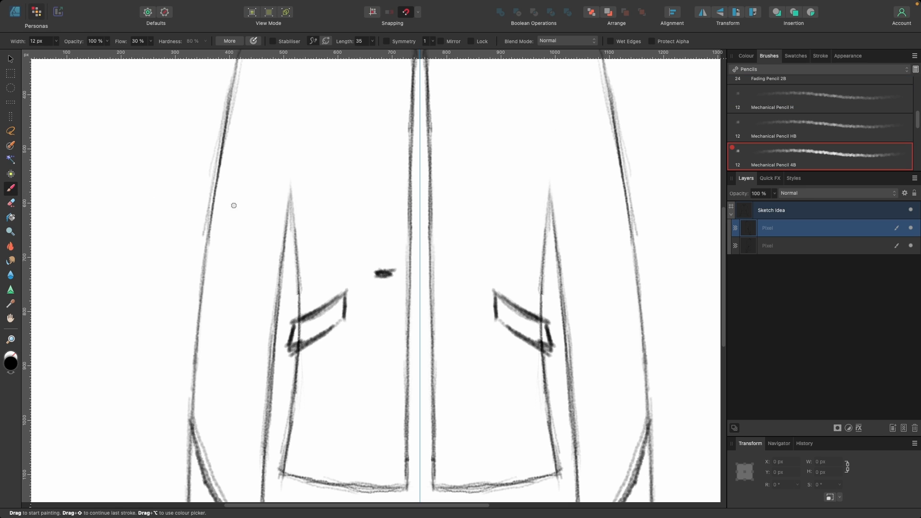
pyautogui.moveTo(462, 260)
pyautogui.mouseDown()
pyautogui.moveTo(460, 269)
pyautogui.moveTo(454, 257)
pyautogui.moveTo(451, 284)
pyautogui.moveTo(454, 270)
pyautogui.mouseUp()
pyautogui.press('super+z')
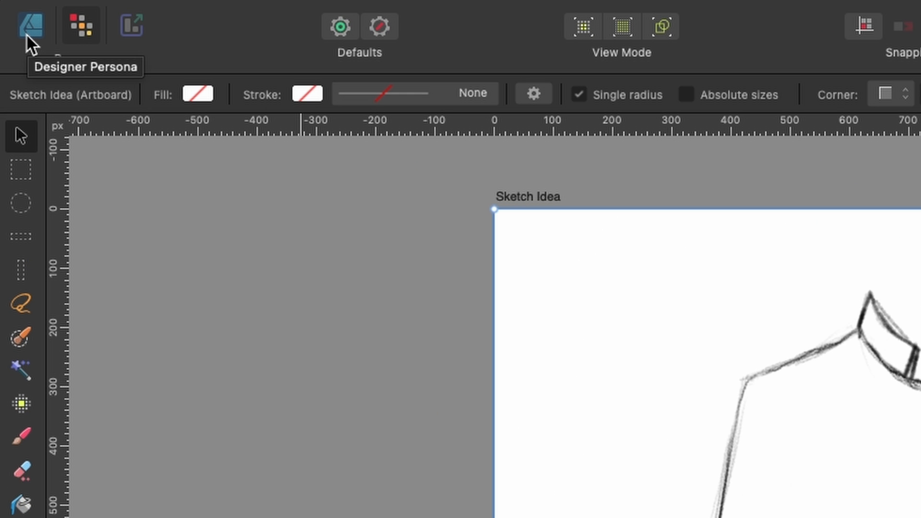
# Step: Switch to the Designer Persona and duplicate the Sketch Idea artboard directly below the original, at Y 1746.2 px
pyautogui.click(26, 33)
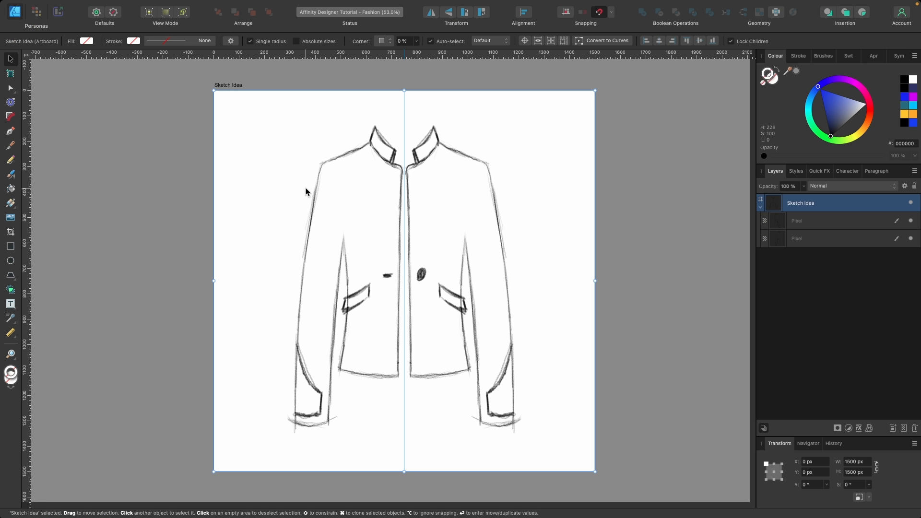
pyautogui.scroll(-4, 306, 188)
pyautogui.scroll(-1, 305, 188)
pyautogui.scroll(-1, 306, 191)
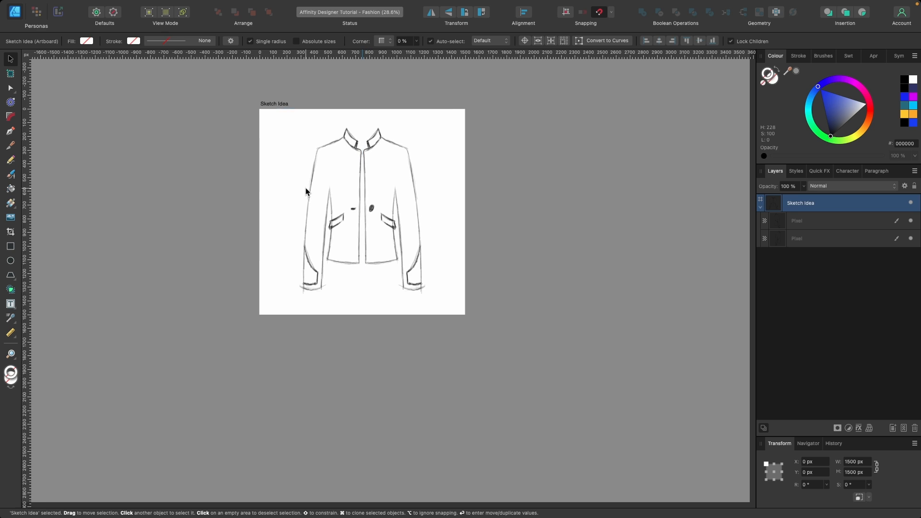
pyautogui.click(298, 145)
pyautogui.moveTo(297, 146); pyautogui.dragTo(285, 385)
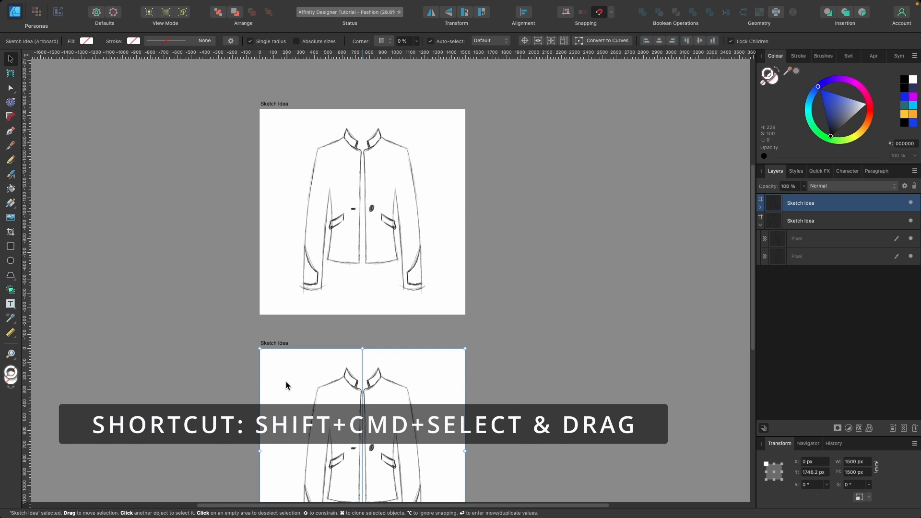
# Step: Rename the duplicated artboard as Vector Version
pyautogui.scroll(-4, 286, 386)
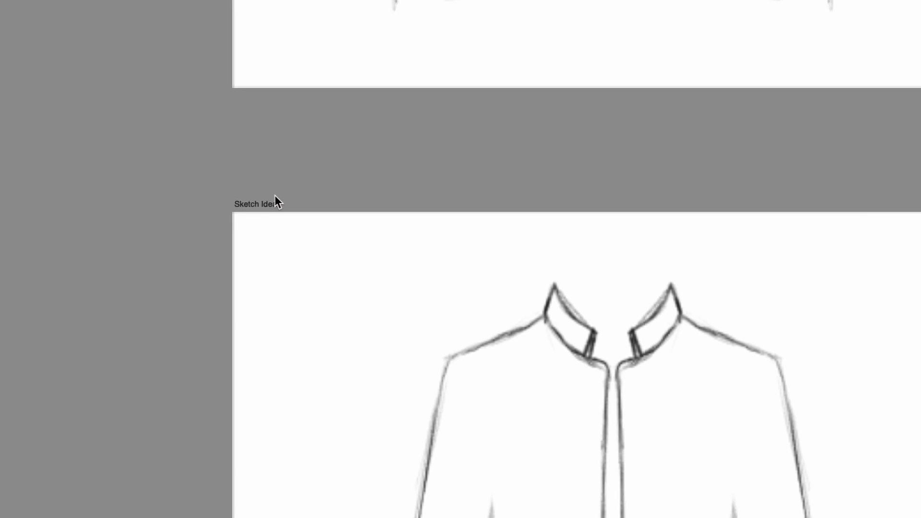
pyautogui.doubleClick(265, 242)
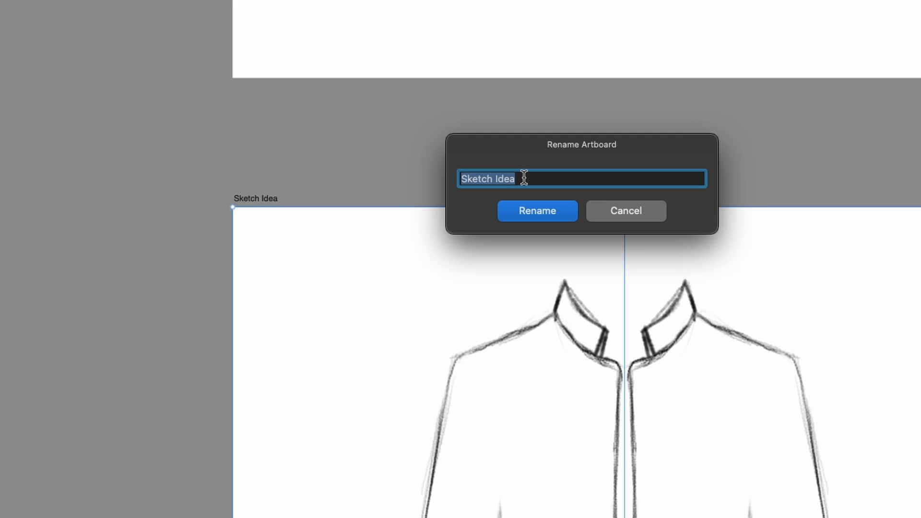
pyautogui.write('Vector Vers')
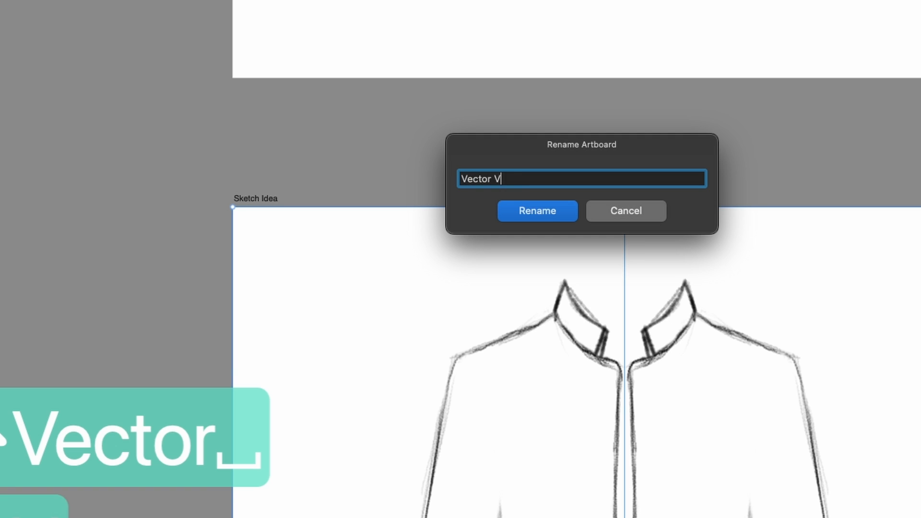
pyautogui.write('ion')
pyautogui.press('Return')
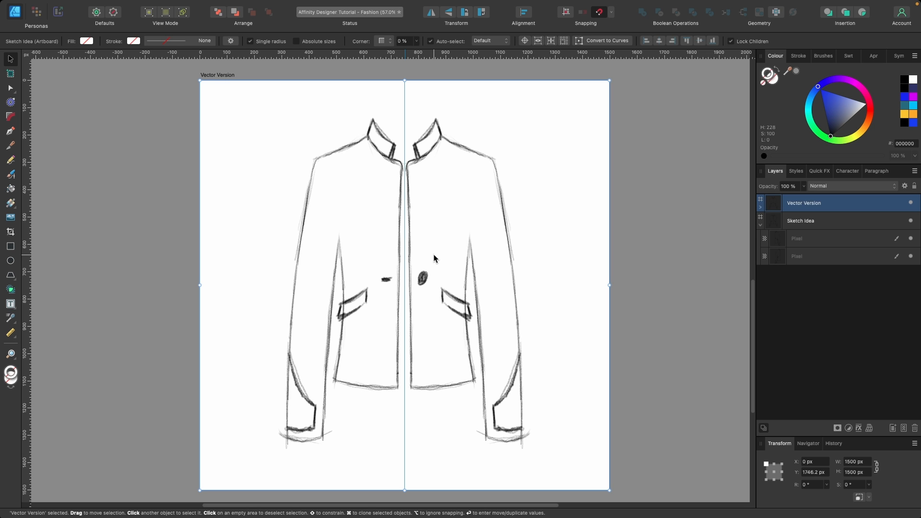
# Step: Lower the opacity of both sketch layers on the Vector Version artboard to 42% and clear the selection
pyautogui.click(471, 148)
pyautogui.keyDown('shift'); pyautogui.click(369, 138); pyautogui.keyUp('shift')
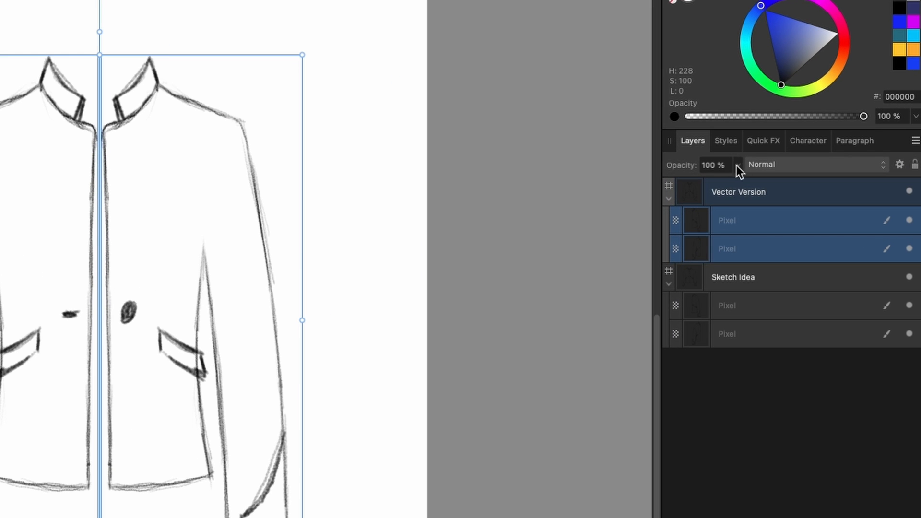
pyautogui.moveTo(737, 167)
pyautogui.mouseDown()
pyautogui.moveTo(718, 188)
pyautogui.moveTo(662, 192)
pyautogui.mouseUp()
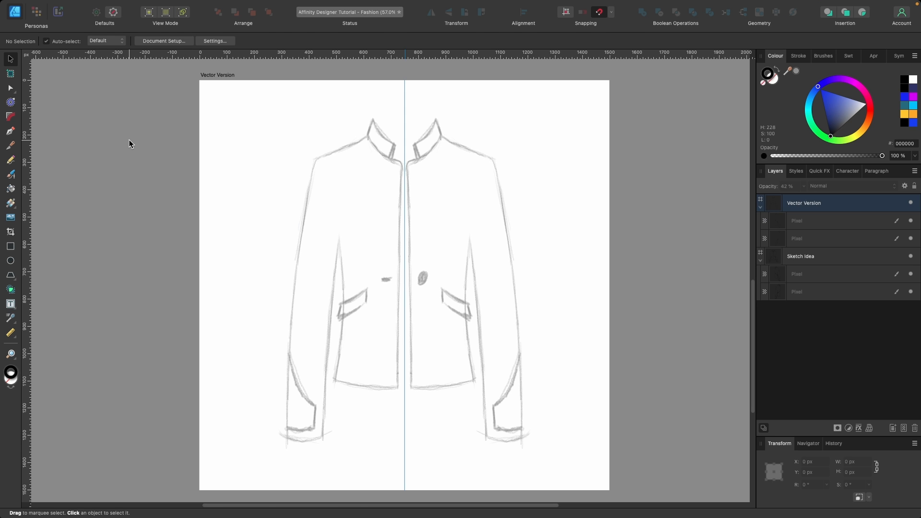
# Step: Set up the Pen tool with no fill and an active black stroke
pyautogui.press('p')
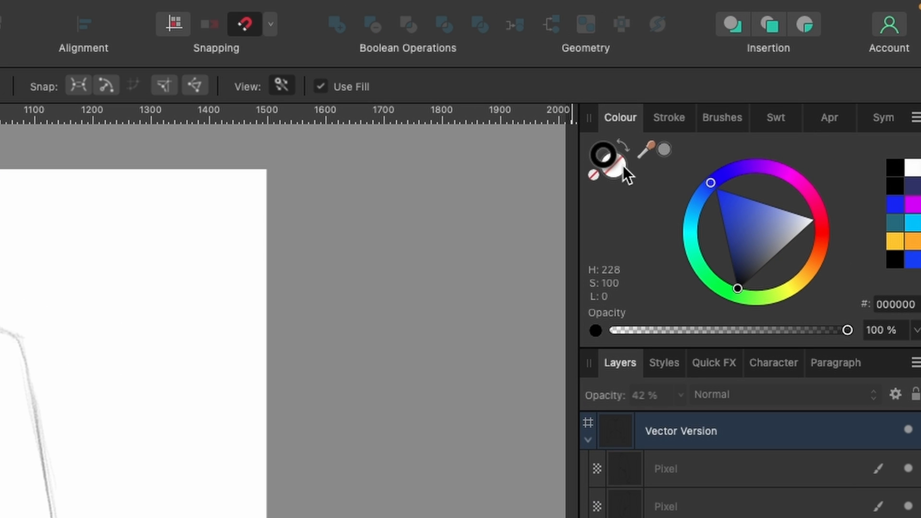
pyautogui.click(622, 165)
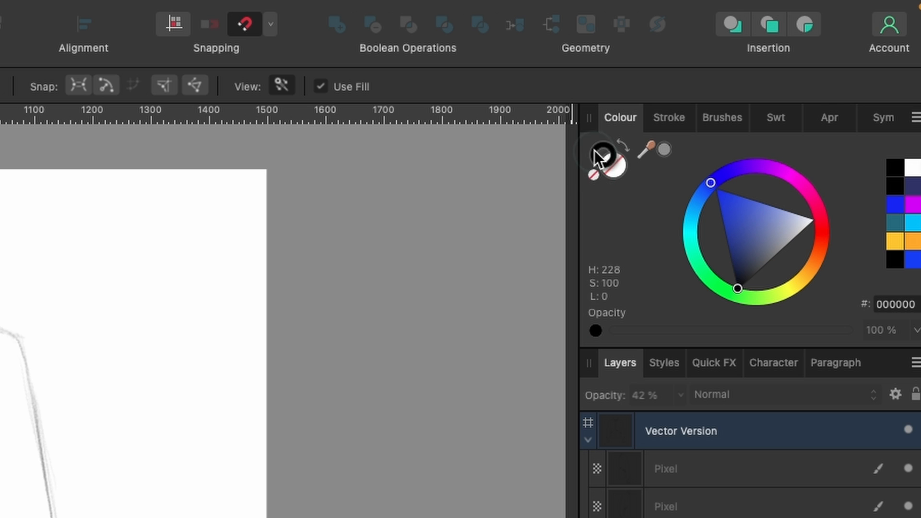
pyautogui.click(603, 156)
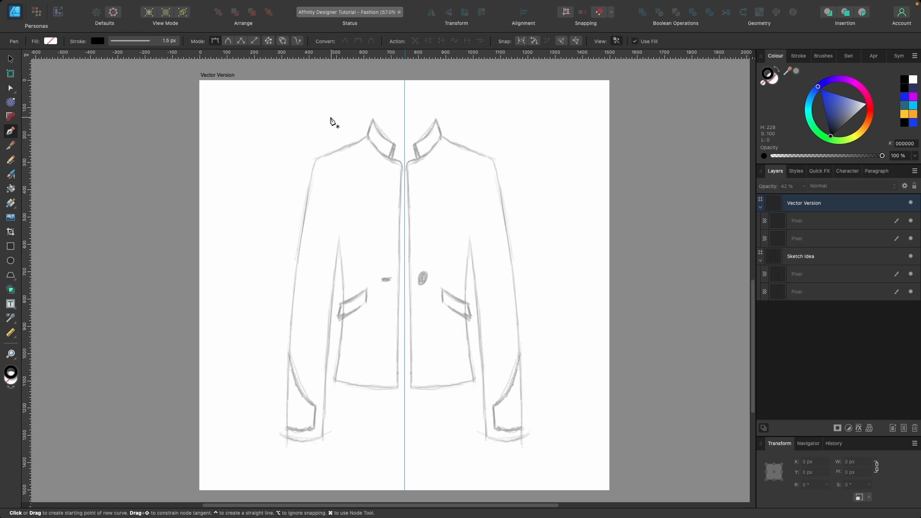
# Step: Trace the unflipped half's neckline from the shoulder and collar corner, curving around onto the start of the front edge
pyautogui.scroll(6, 159, 255)
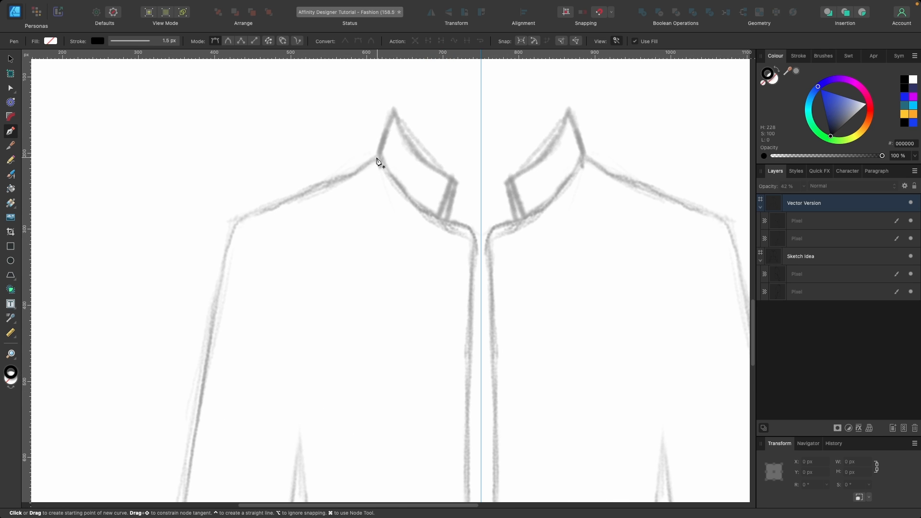
pyautogui.click(378, 158)
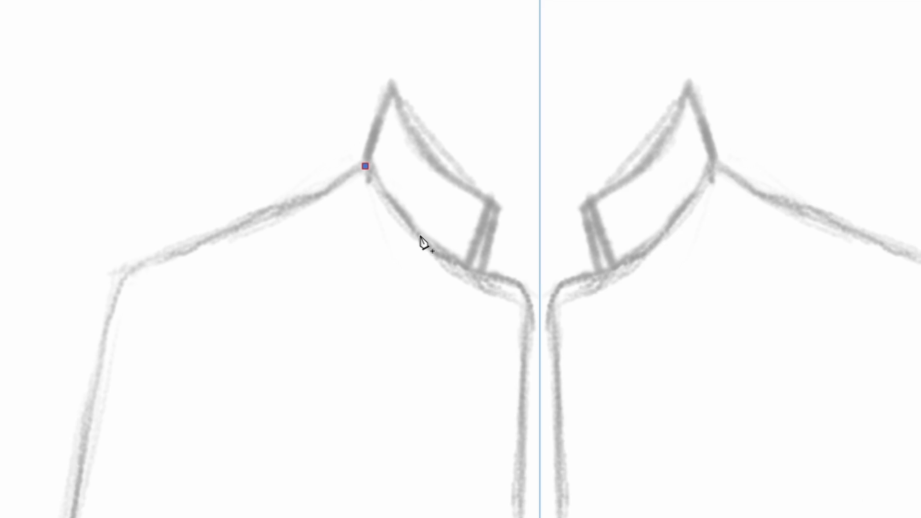
pyautogui.moveTo(412, 199); pyautogui.dragTo(428, 213)
pyautogui.moveTo(458, 271); pyautogui.dragTo(460, 276)
pyautogui.click(518, 300)
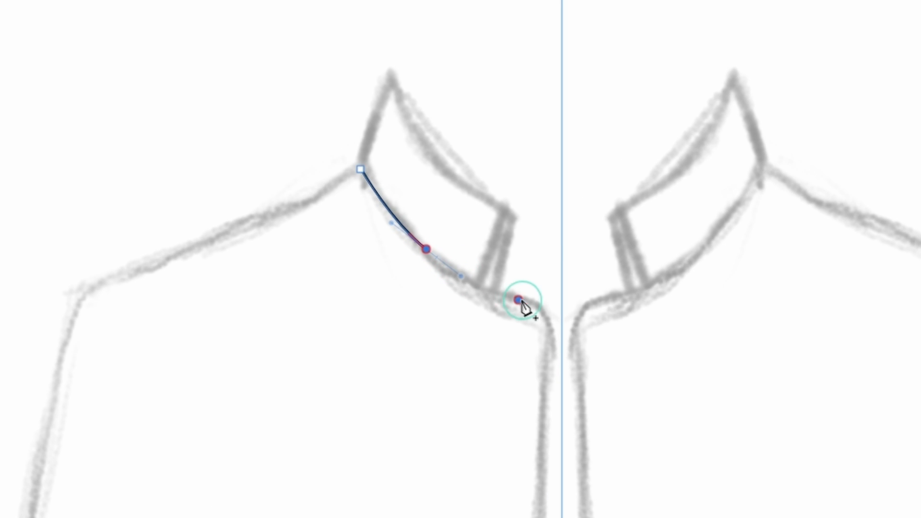
pyautogui.moveTo(521, 301); pyautogui.dragTo(547, 306)
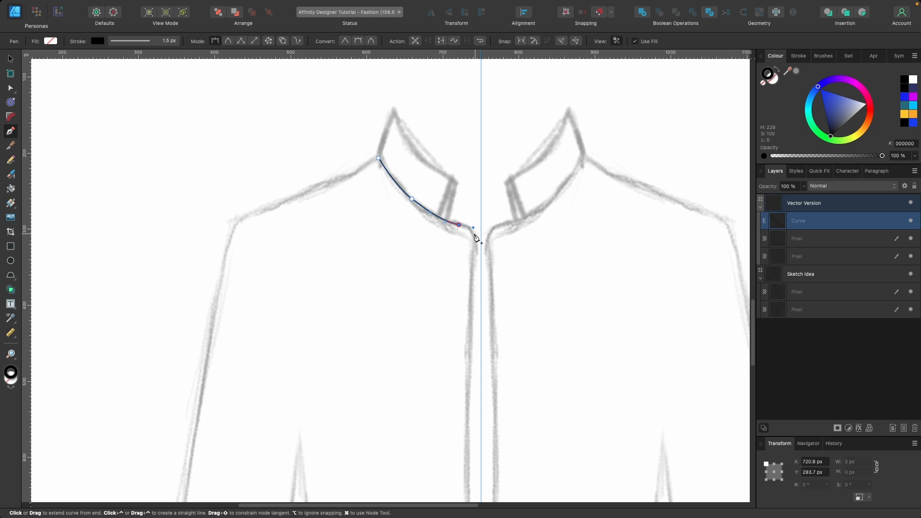
pyautogui.scroll(3, 476, 237)
pyautogui.moveTo(467, 244); pyautogui.dragTo(465, 277)
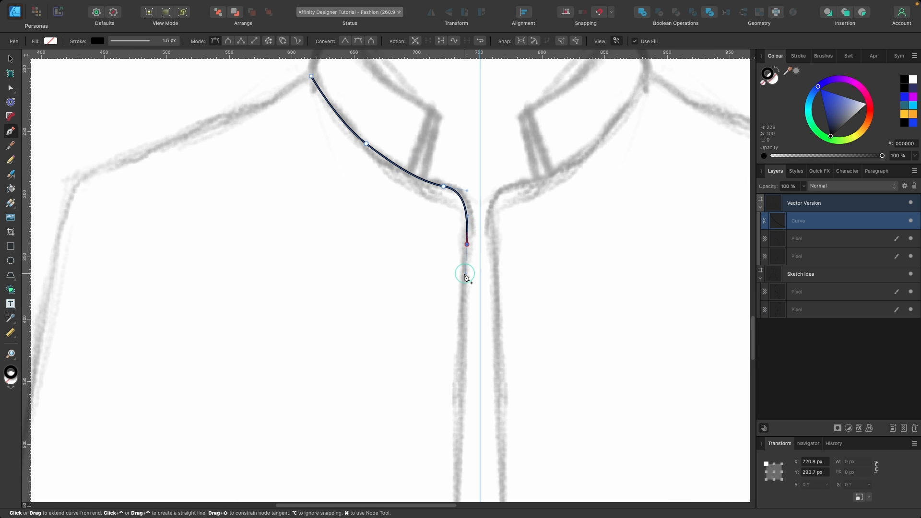
# Step: Extend the curve down the front edge to the hem corner and remove the end node's outgoing handle
pyautogui.scroll(-6, 465, 277)
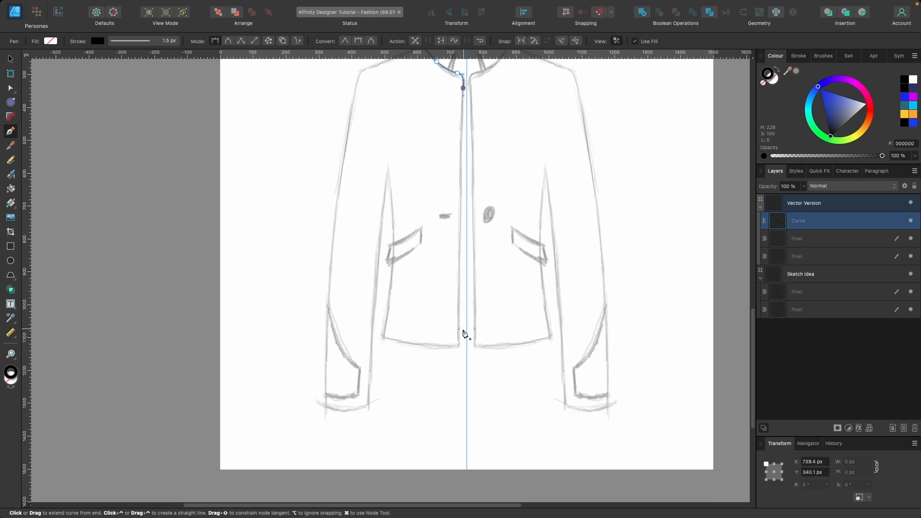
pyautogui.moveTo(459, 348); pyautogui.dragTo(459, 402)
pyautogui.scroll(4, 465, 329)
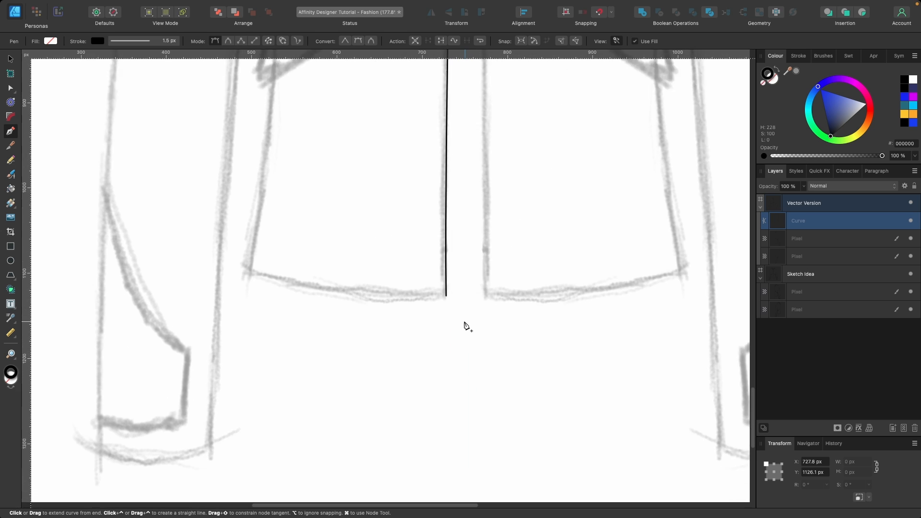
pyautogui.scroll(-1, 465, 268)
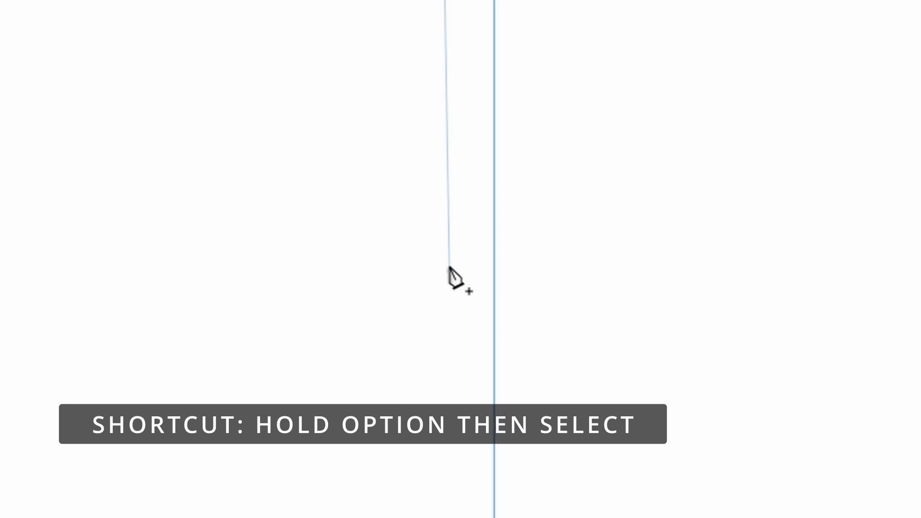
pyautogui.click(439, 230)
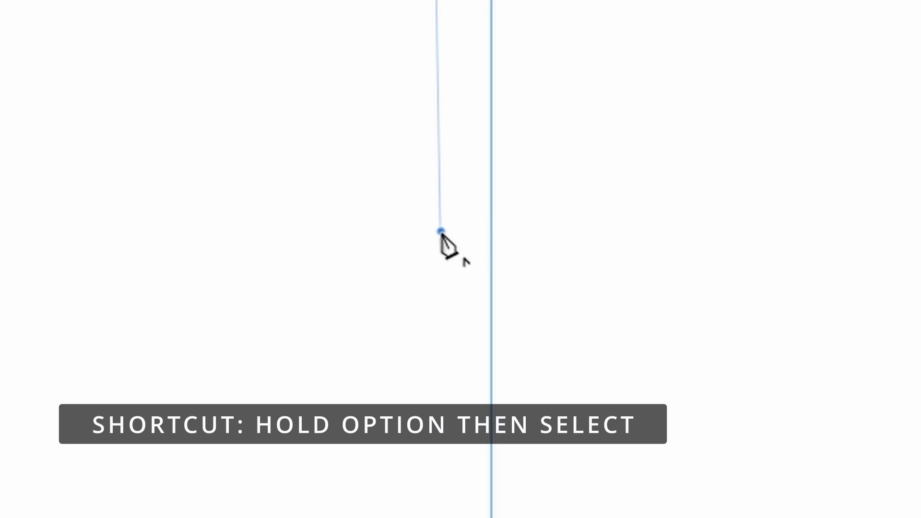
# Step: Extend the jacket outline along the hem to the side corner and bend that segment to follow the sketched curve
pyautogui.press('Escape')
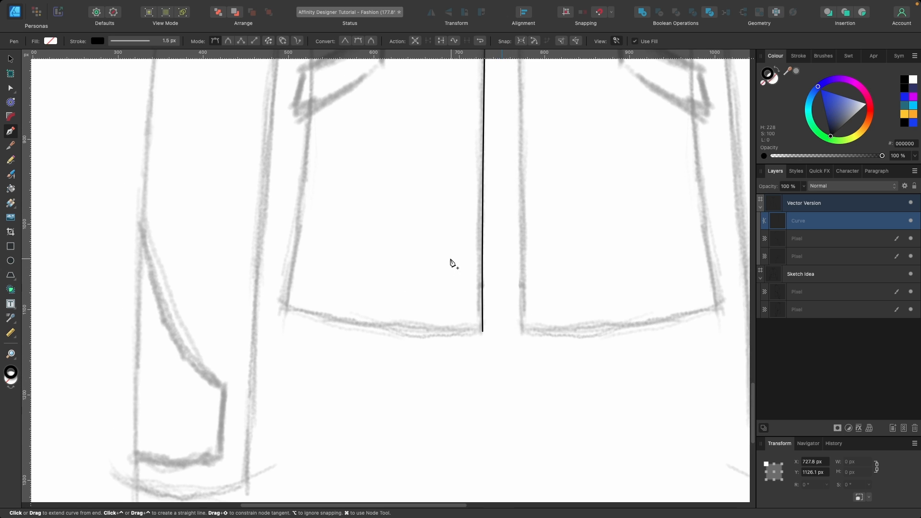
pyautogui.click(287, 306)
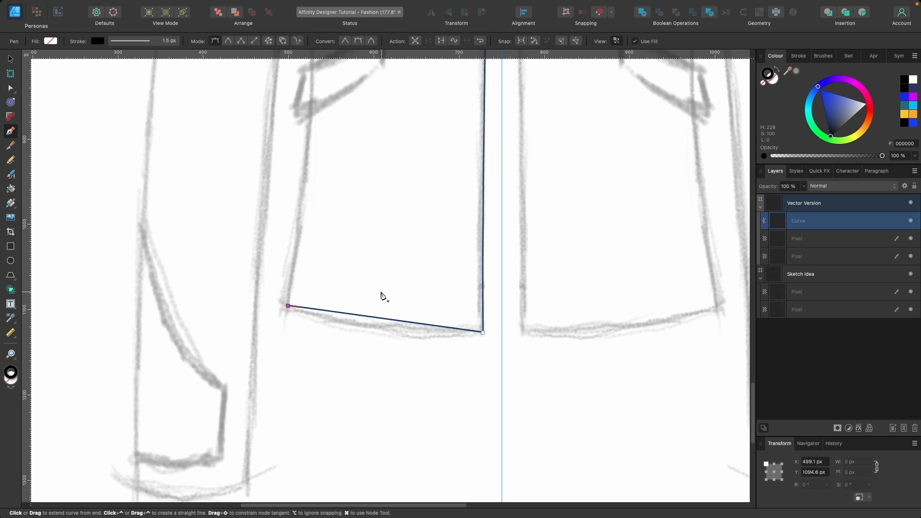
pyautogui.press('super')
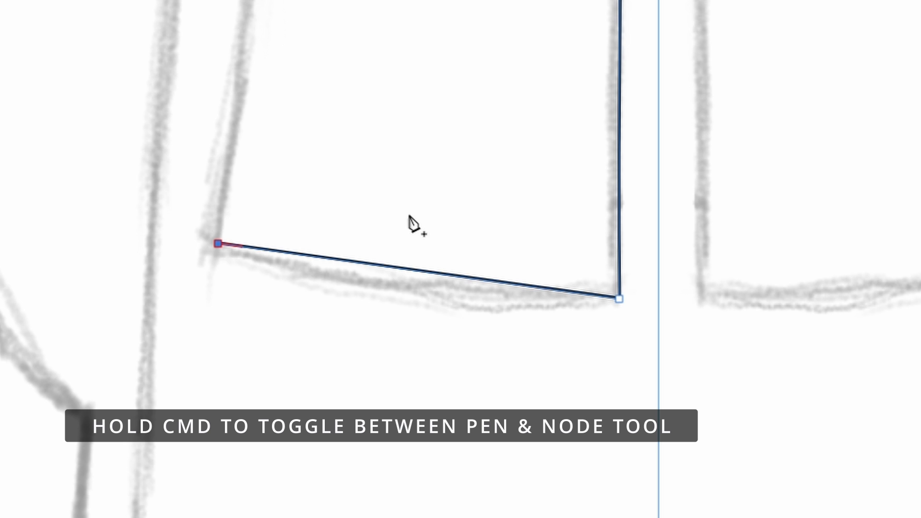
pyautogui.press('super')
pyautogui.press('super')
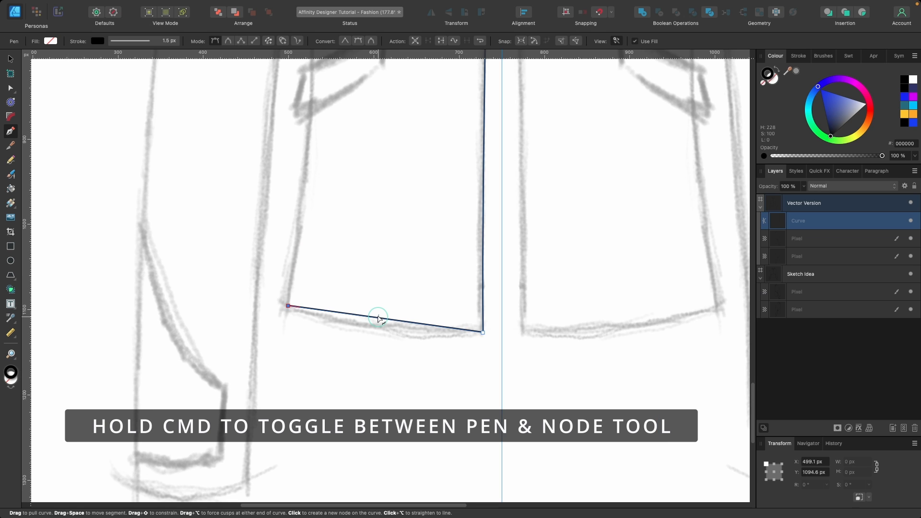
pyautogui.moveTo(399, 268); pyautogui.dragTo(399, 292)
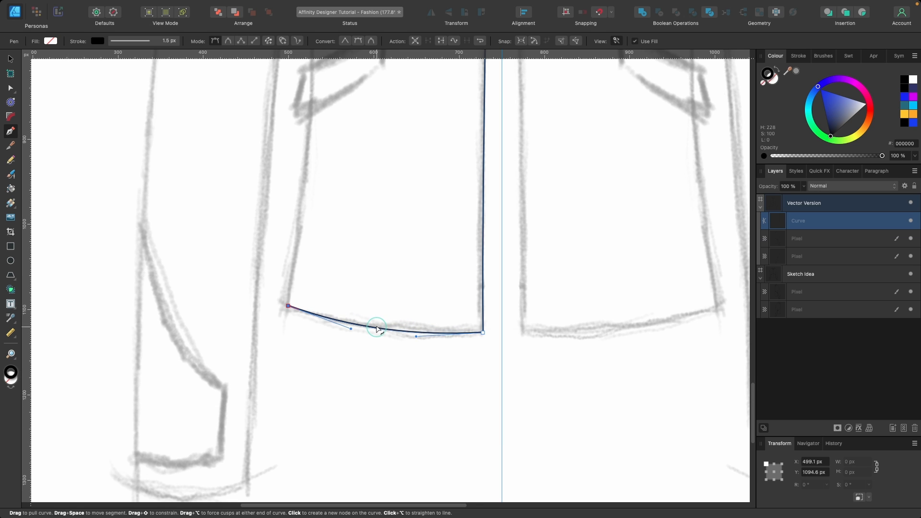
pyautogui.moveTo(376, 327); pyautogui.dragTo(377, 328)
# Step: Extend the outline up the side seam to the underarm point and bend the segment to match the sketched seam
pyautogui.scroll(-5, 377, 328)
pyautogui.scroll(3, 377, 328)
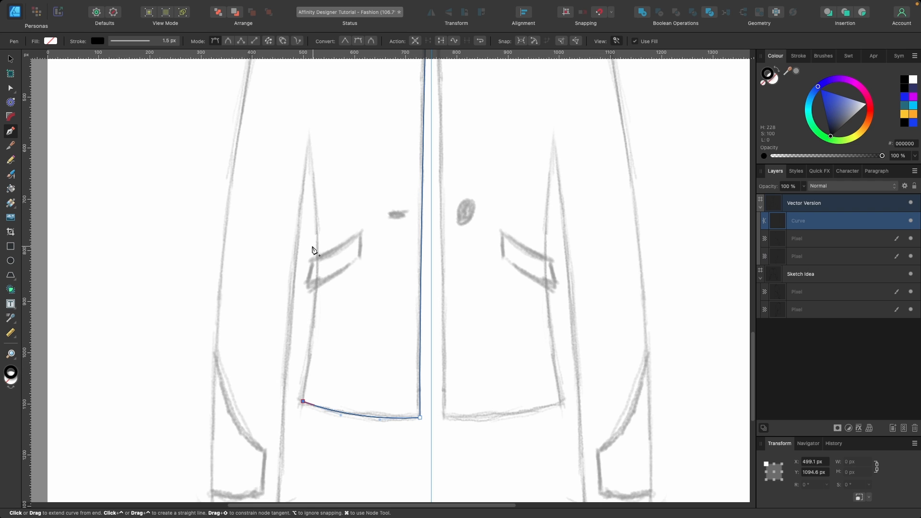
pyautogui.click(308, 140)
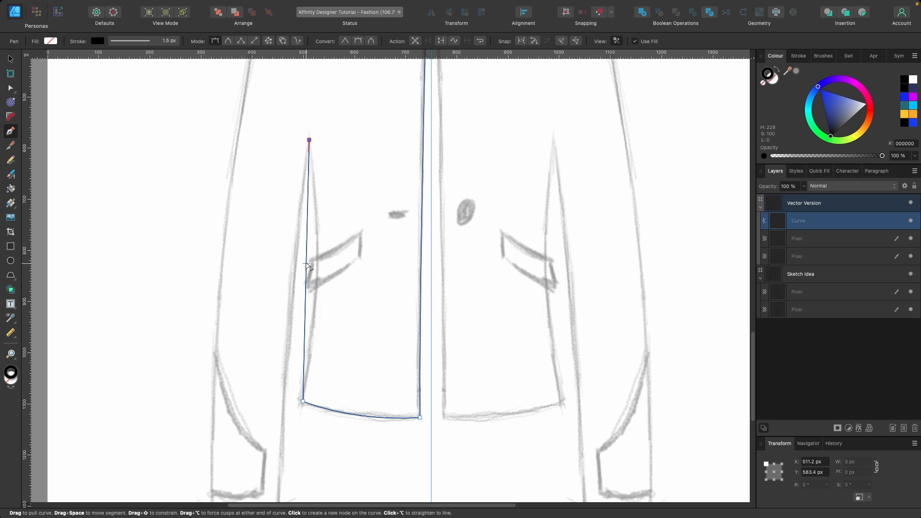
pyautogui.moveTo(305, 263); pyautogui.dragTo(317, 264)
pyautogui.scroll(4, 317, 265)
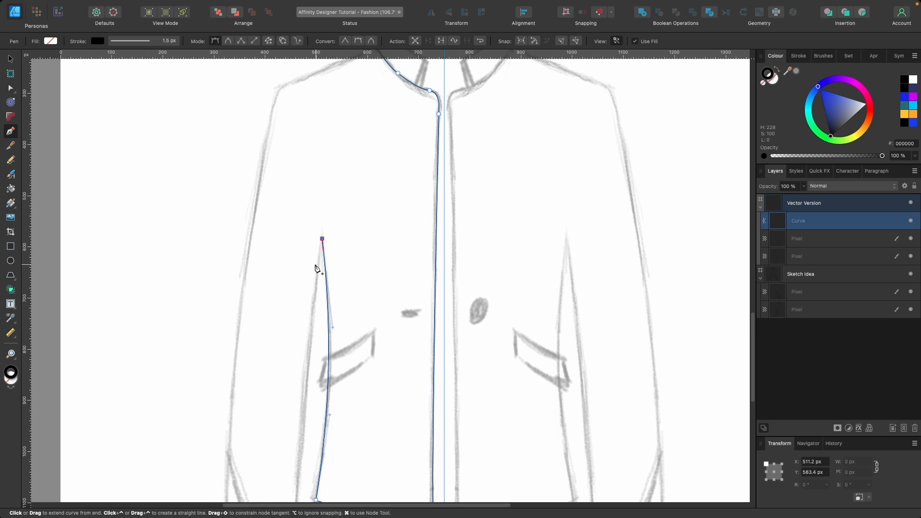
# Step: Extend the outline down the inner sleeve edge to the cuff corner and bend the segment slightly onto the sketch
pyautogui.scroll(-2, 316, 266)
pyautogui.scroll(-4, 316, 345)
pyautogui.scroll(-3, 316, 348)
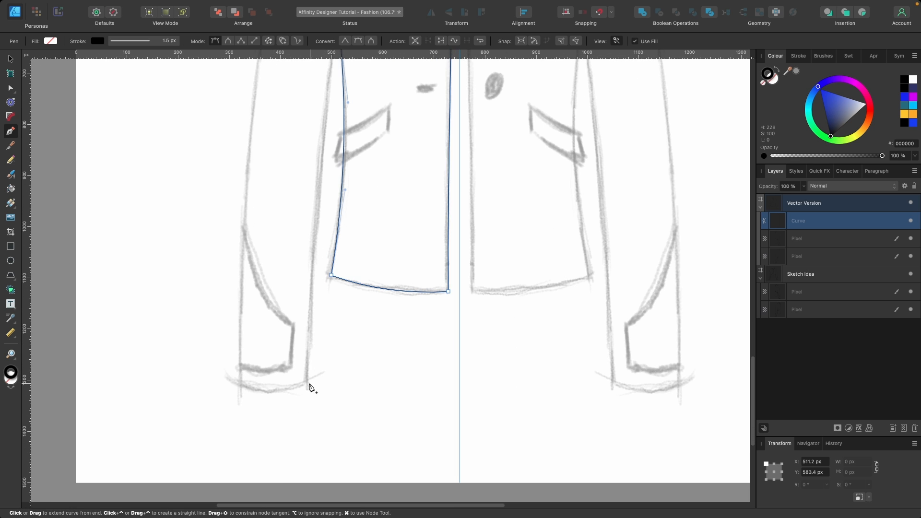
pyautogui.click(307, 382)
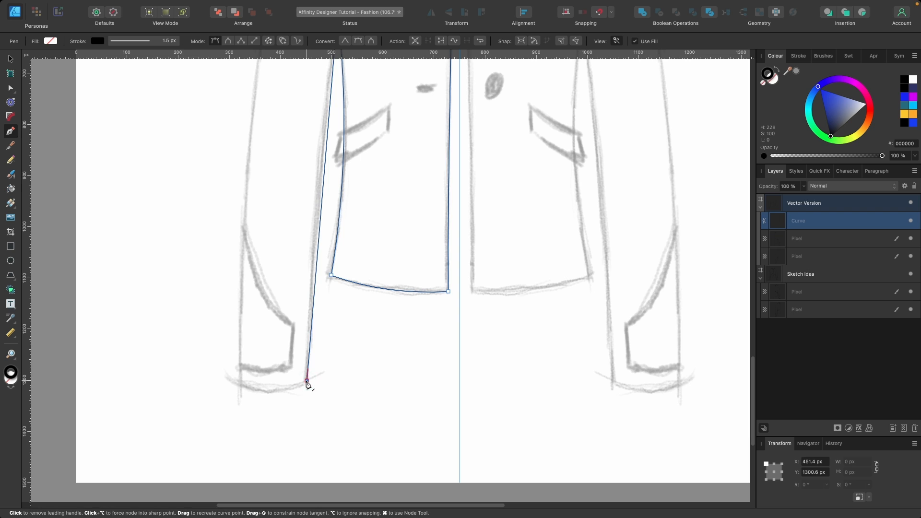
pyautogui.scroll(4, 308, 383)
pyautogui.moveTo(323, 298); pyautogui.dragTo(320, 298)
# Step: Add the sleeve's bottom edge across to the outer cuff corner and bow it downward along the sketched line
pyautogui.scroll(-1, 350, 411)
pyautogui.scroll(3, 352, 415)
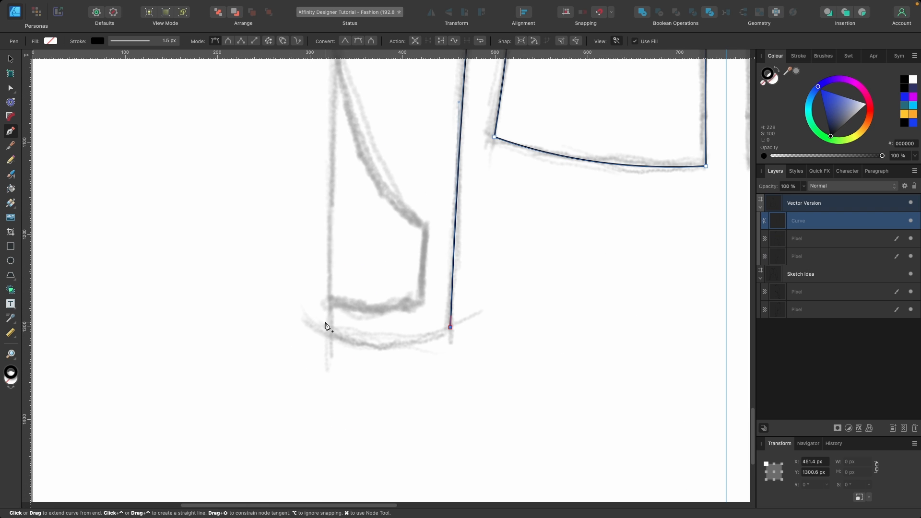
pyautogui.click(331, 332)
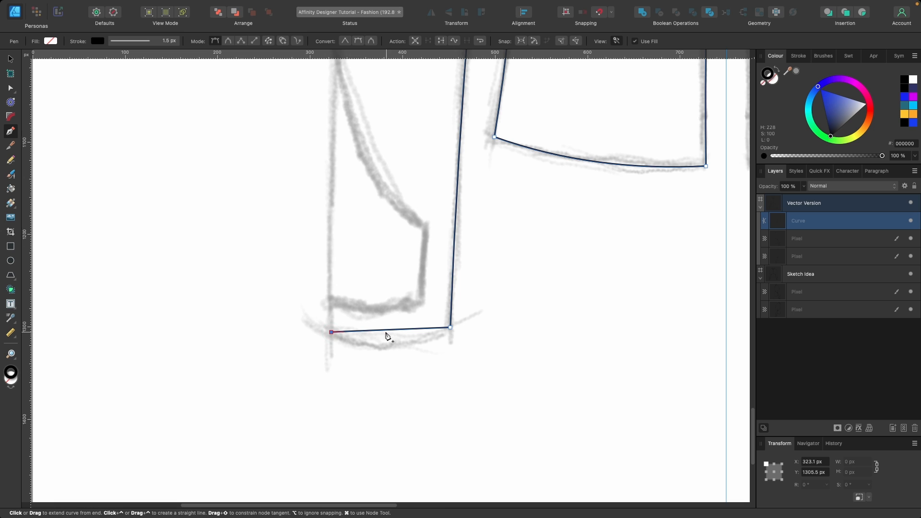
pyautogui.moveTo(385, 330); pyautogui.dragTo(385, 342)
# Step: Trace the outer sleeve edge up to just below the shoulder with a smooth node and lengthen its lower handle to fit the sketch
pyautogui.press('super+0')
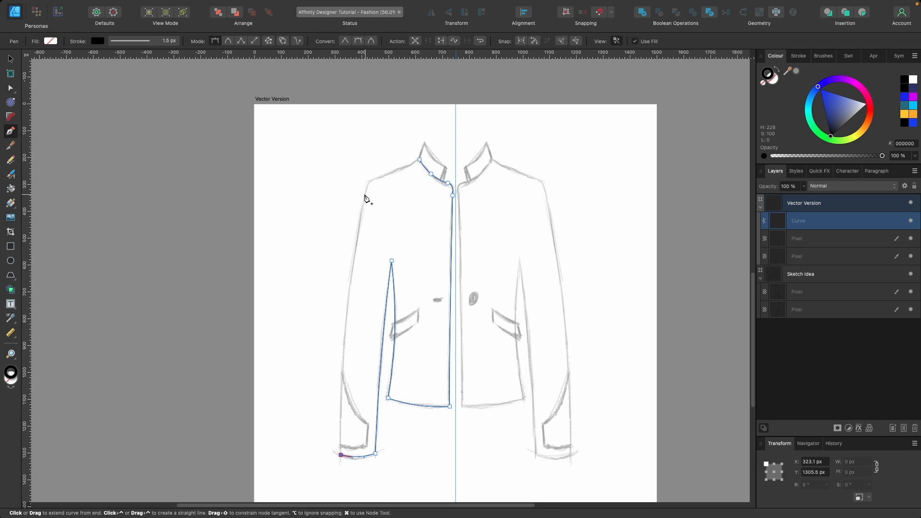
pyautogui.moveTo(365, 198); pyautogui.dragTo(377, 147)
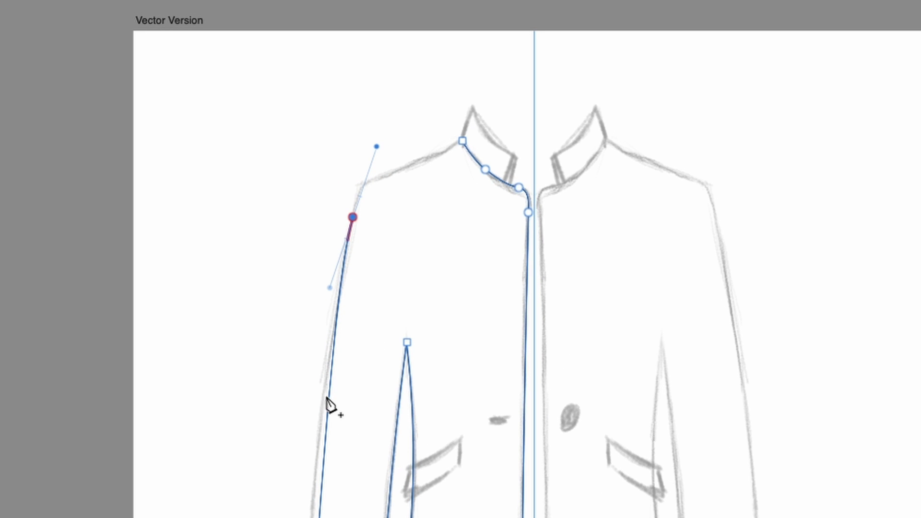
pyautogui.scroll(2, 330, 480)
pyautogui.scroll(-3, 346, 178)
pyautogui.scroll(1, 347, 178)
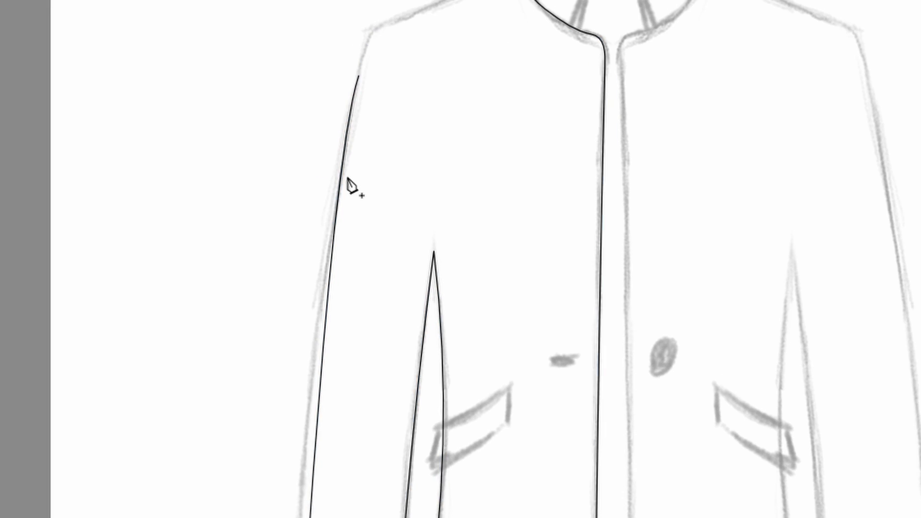
pyautogui.scroll(-1, 346, 160)
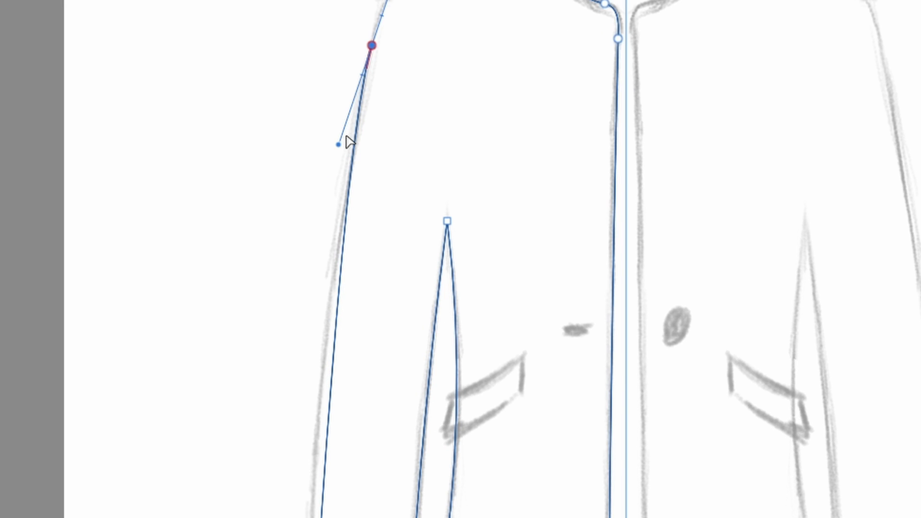
pyautogui.moveTo(338, 146); pyautogui.dragTo(307, 294)
# Step: Try shortening the upper handle of the node below the shoulder by moving it freely, and undo the change
pyautogui.scroll(5, 382, 211)
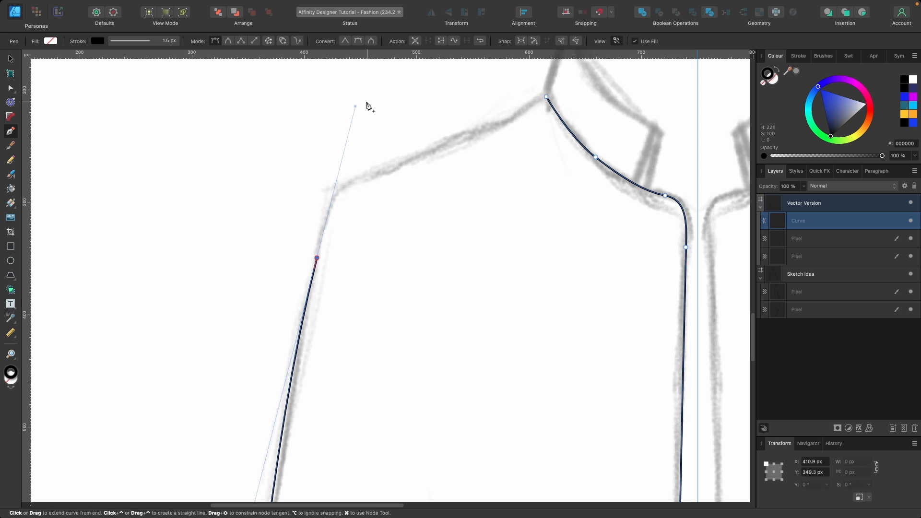
pyautogui.press('super')
pyautogui.moveTo(356, 106); pyautogui.dragTo(351, 130)
pyautogui.press('super+z')
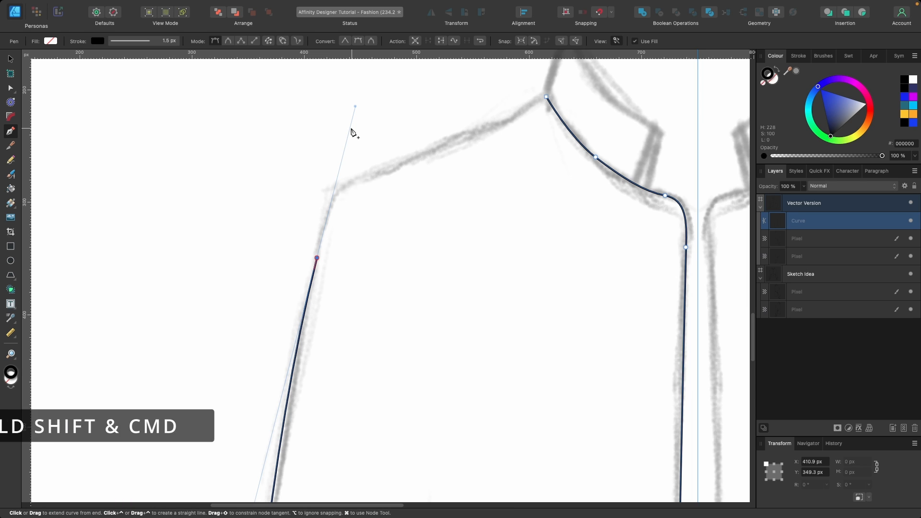
# Step: Shorten the node's upper handle along its existing direction and curve the outline around the shoulder corner with another smooth node
pyautogui.press('shift+super')
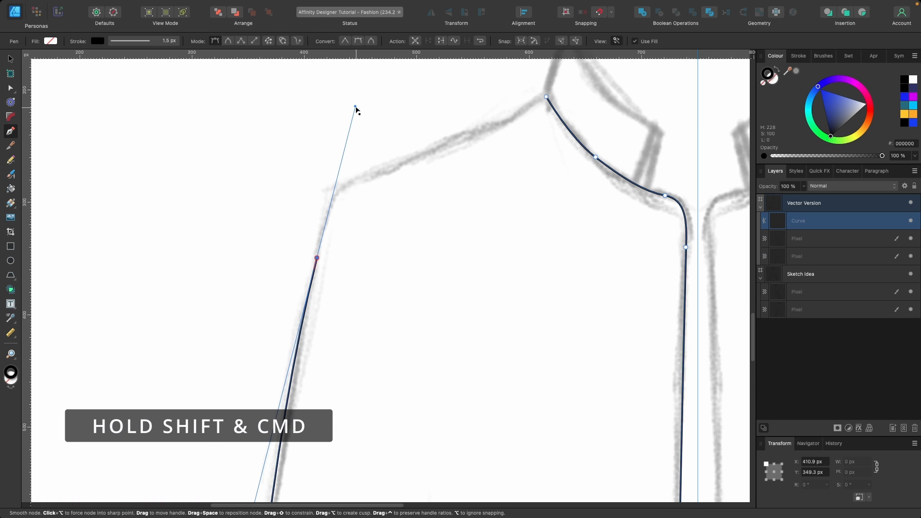
pyautogui.moveTo(356, 110); pyautogui.dragTo(327, 216)
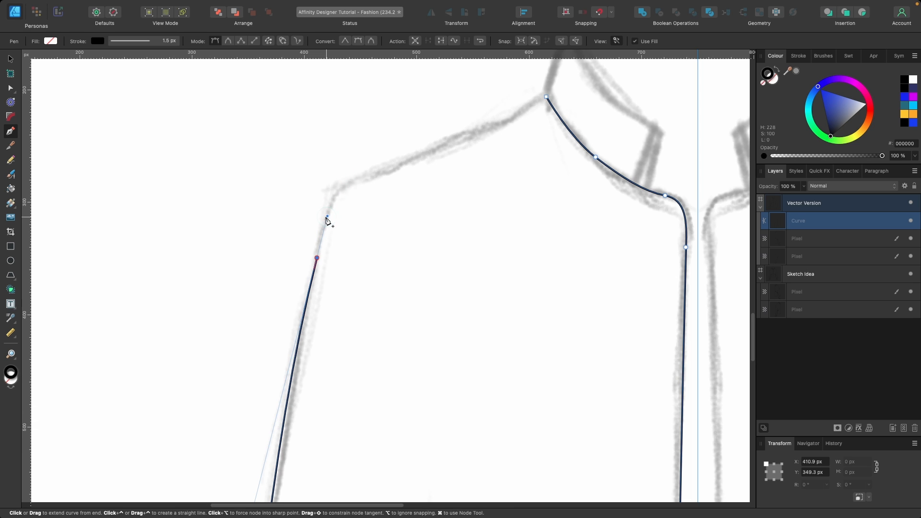
pyautogui.moveTo(362, 180); pyautogui.dragTo(395, 169)
# Step: Run the outline along the shoulder line and close it on the starting node at the collar corner
pyautogui.scroll(3, 394, 169)
pyautogui.hscroll(3, 395, 169)
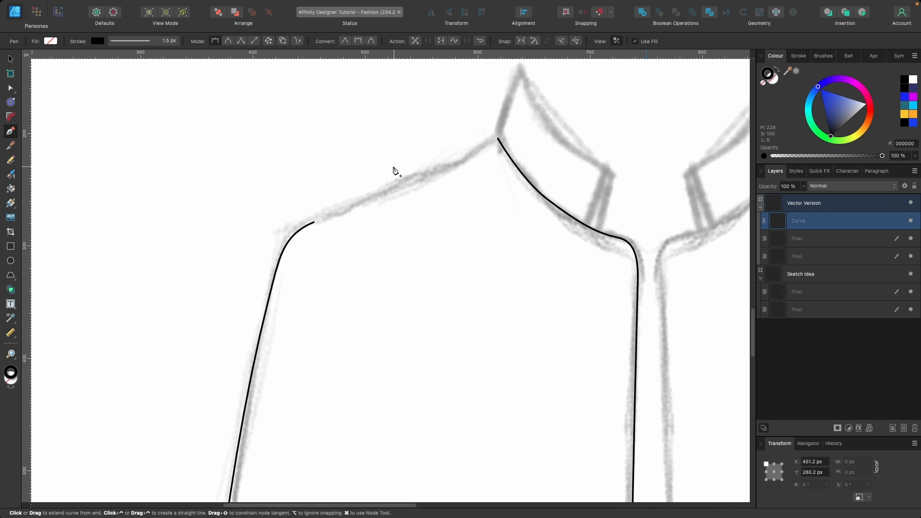
pyautogui.click(494, 140)
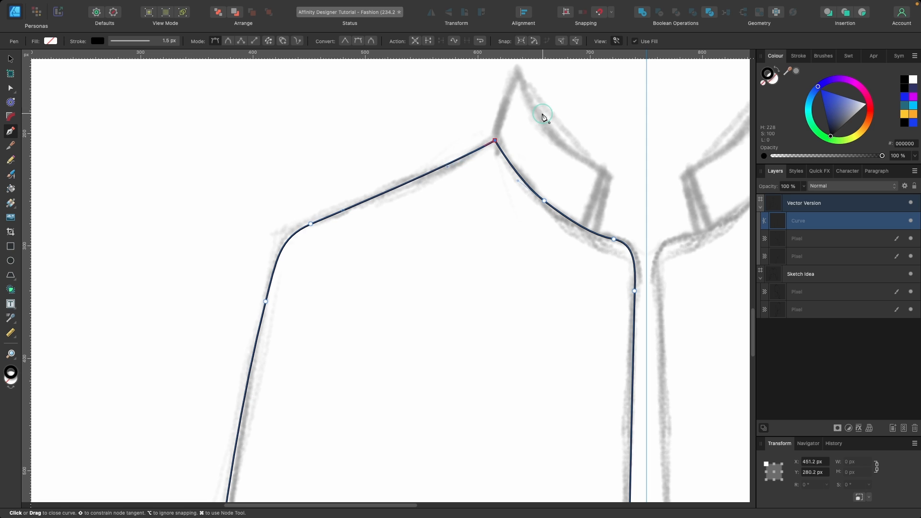
# Step: Turn on snapping before tracing the cuff detail on the sleeve
pyautogui.press('super+minus')
pyautogui.scroll(-10, 564, 109)
pyautogui.hscroll(3, 564, 109)
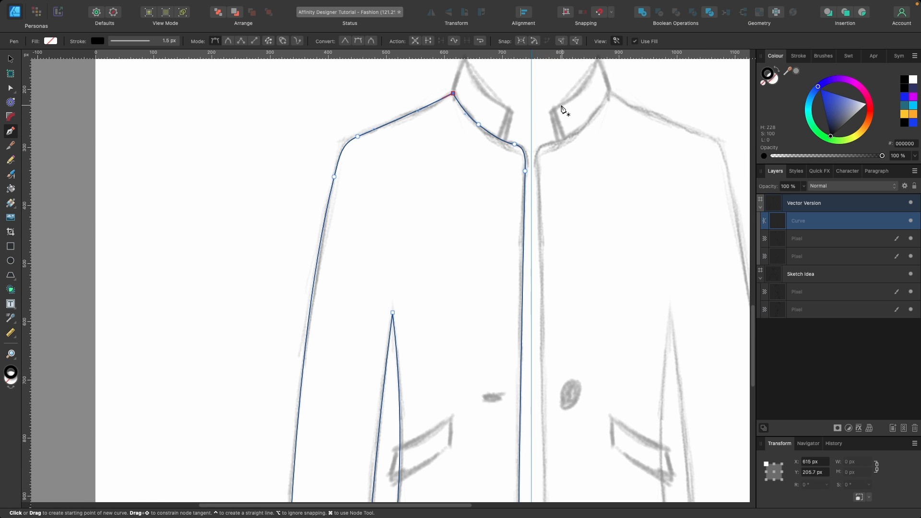
pyautogui.scroll(-3, 564, 109)
pyautogui.scroll(-6, 338, 270)
pyautogui.hscroll(-3, 338, 270)
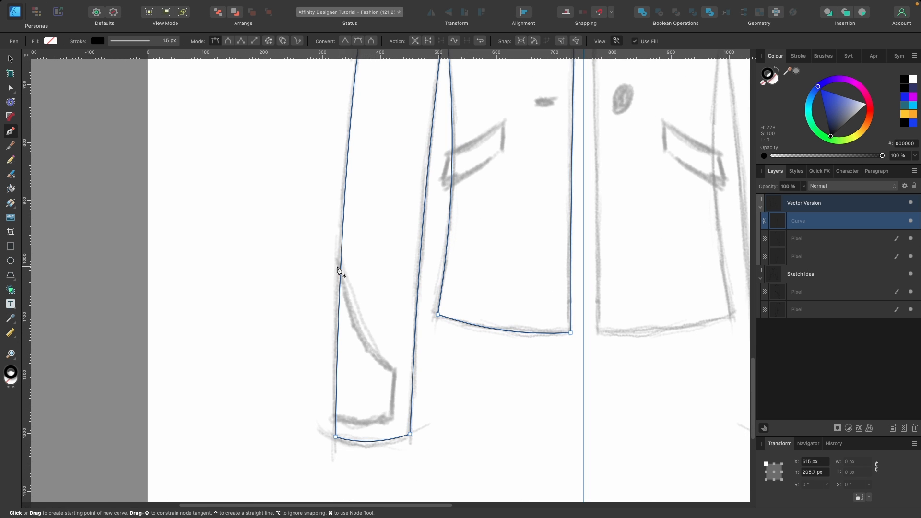
pyautogui.scroll(3, 390, 411)
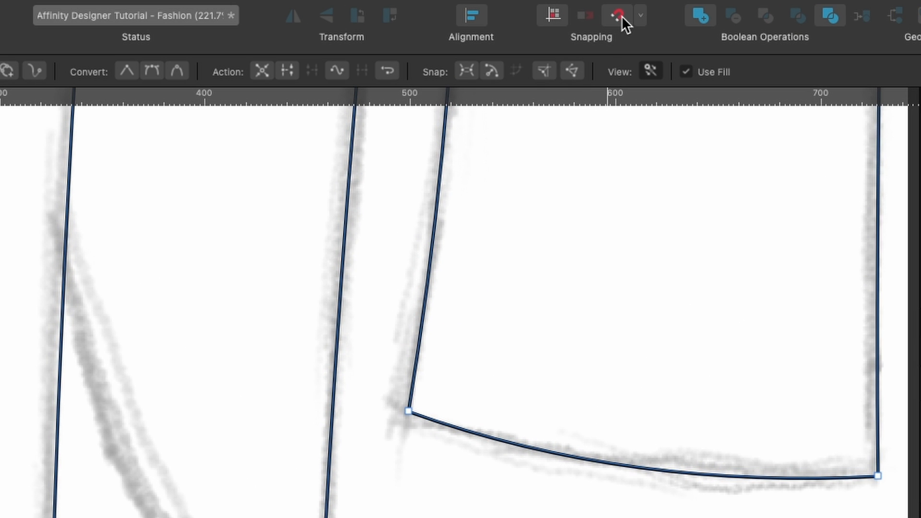
pyautogui.click(621, 15)
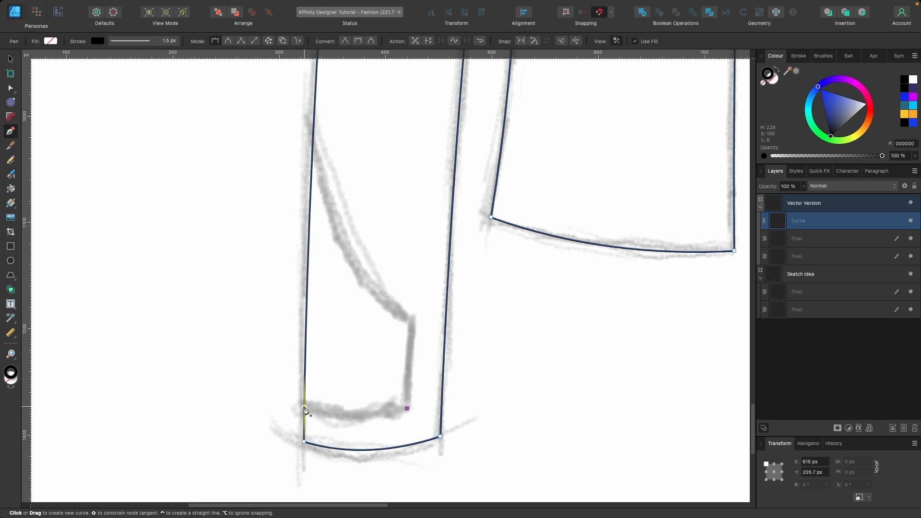
# Step: Trace the cuff detail's curved bottom edge onto the outer sleeve line and remove the end node's outgoing handle
pyautogui.scroll(3, 305, 409)
pyautogui.moveTo(300, 408); pyautogui.dragTo(207, 404)
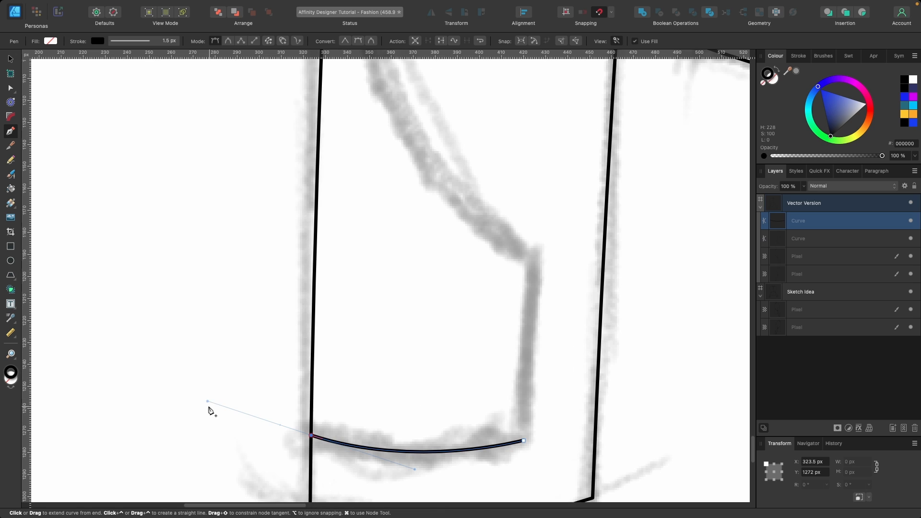
pyautogui.keyDown('alt'); pyautogui.click(206, 402); pyautogui.keyUp('alt')
# Step: Continue the cuff path in a loose bulge outside the sleeve, returning to the sleeve line at the detail's top point
pyautogui.scroll(-3, 290, 400)
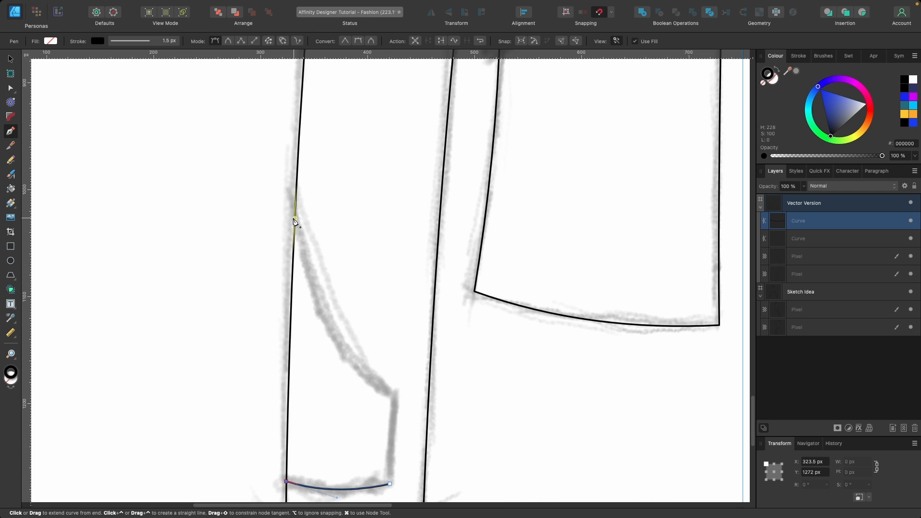
pyautogui.moveTo(295, 214); pyautogui.dragTo(307, 139)
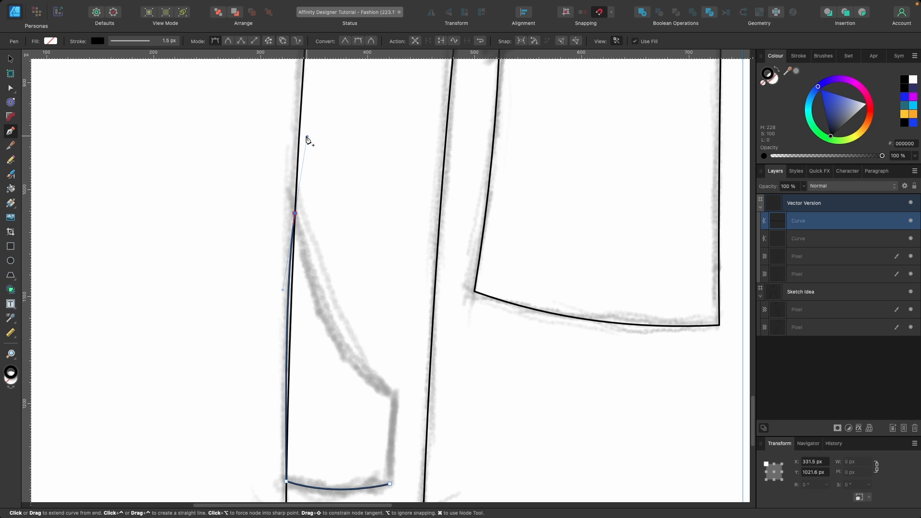
pyautogui.moveTo(295, 213); pyautogui.dragTo(214, 313)
pyautogui.click(294, 213)
# Step: Trace the cuff detail's curved upper edge to its inner corner and close the path at the bottom starting node
pyautogui.moveTo(392, 395); pyautogui.dragTo(476, 436)
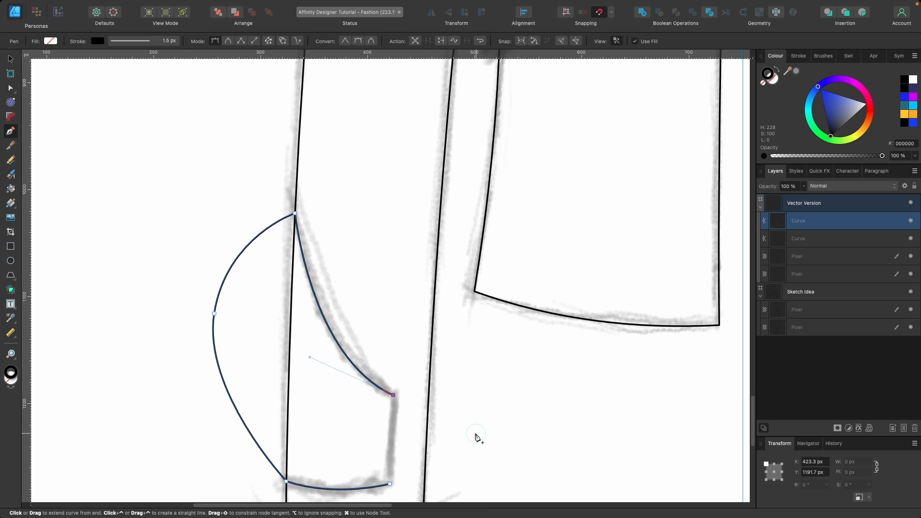
pyautogui.click(389, 483)
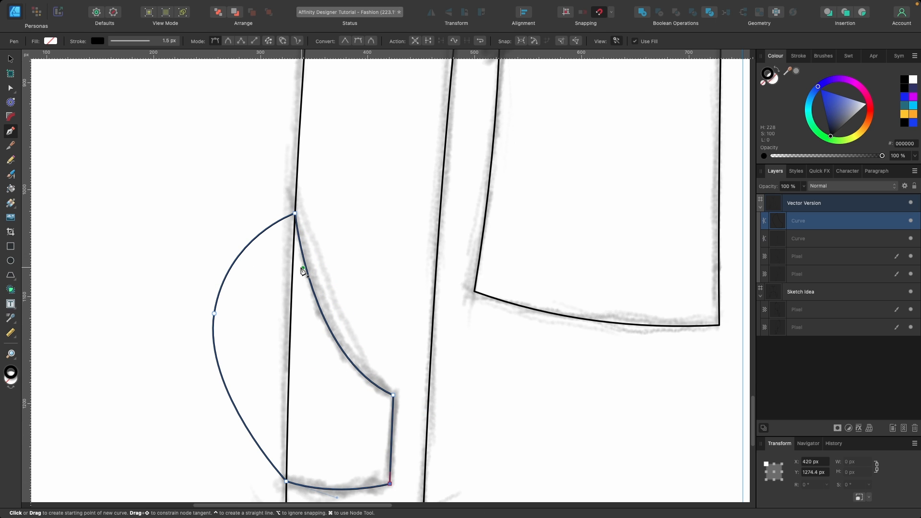
# Step: Delete the cuff detail's bulge outside the sleeve line using Shape Builder's subtract action on the cuff and jacket body
pyautogui.press('v')
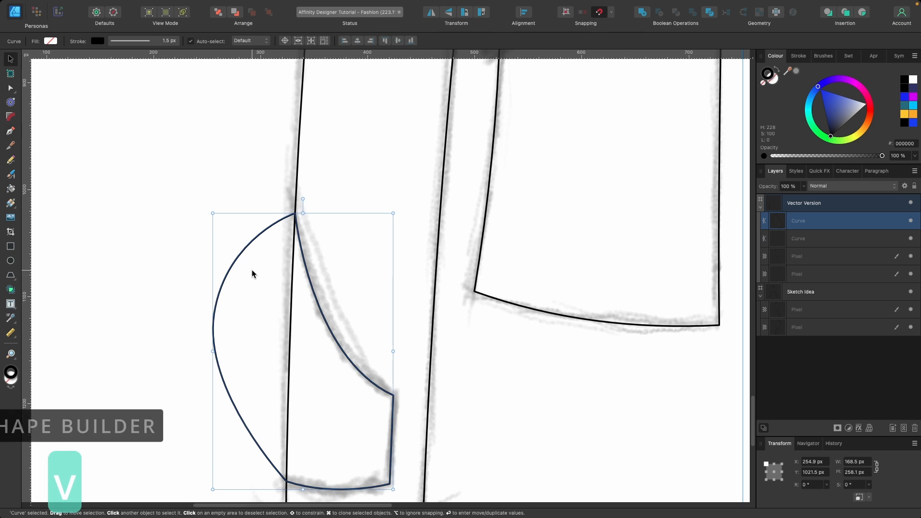
pyautogui.scroll(-3, 297, 175)
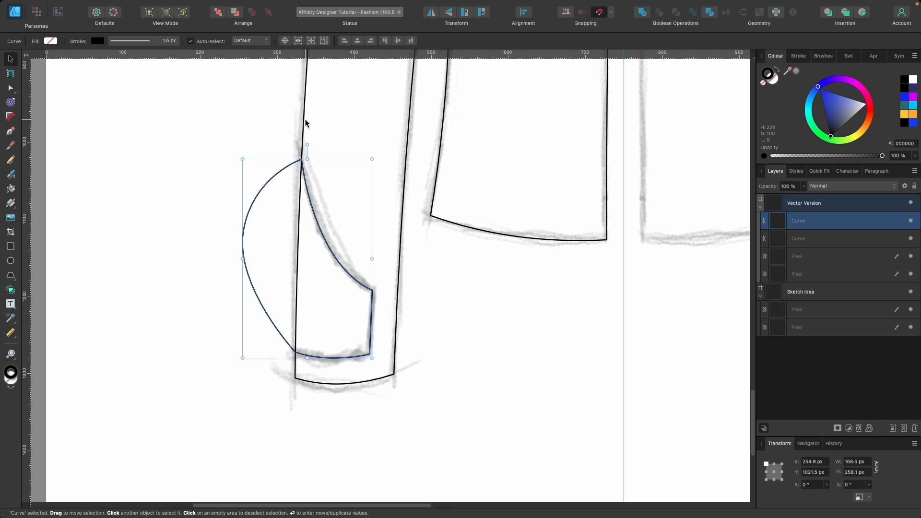
pyautogui.keyDown('shift'); pyautogui.click(304, 123); pyautogui.keyUp('shift')
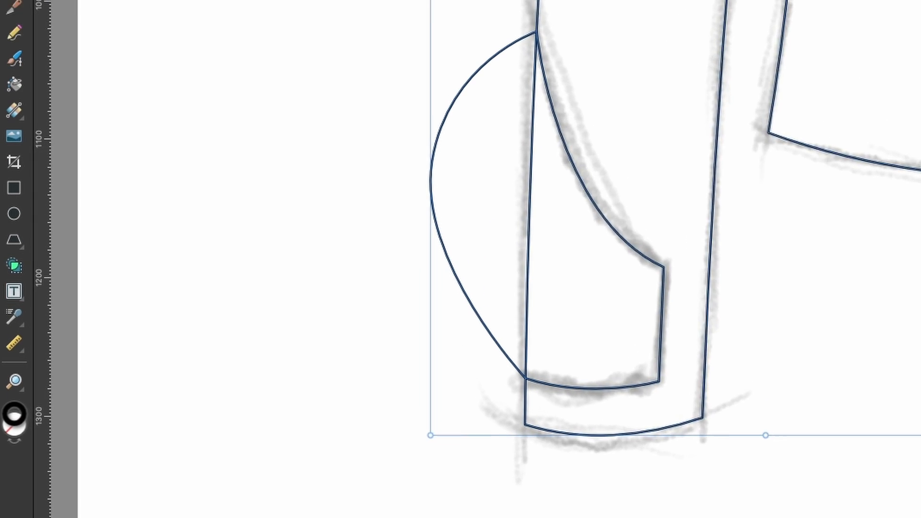
pyautogui.click(11, 252)
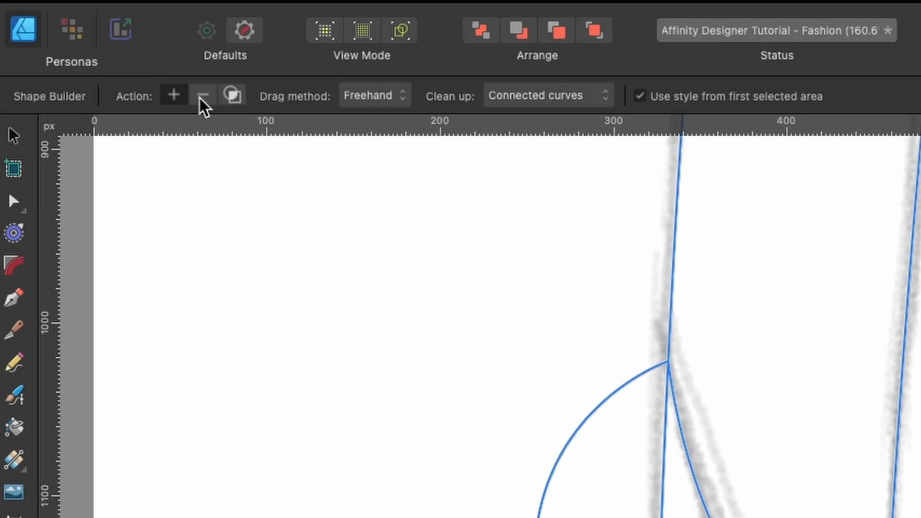
pyautogui.click(204, 96)
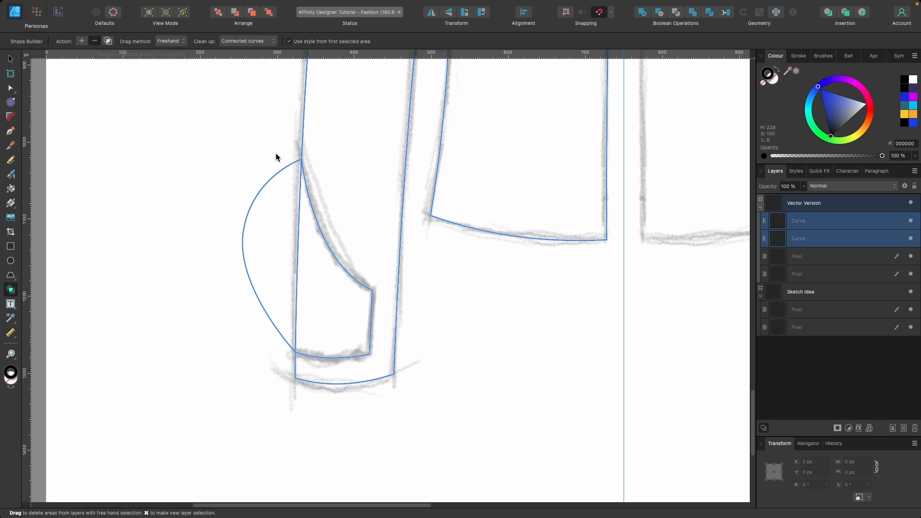
pyautogui.moveTo(275, 153); pyautogui.dragTo(275, 276)
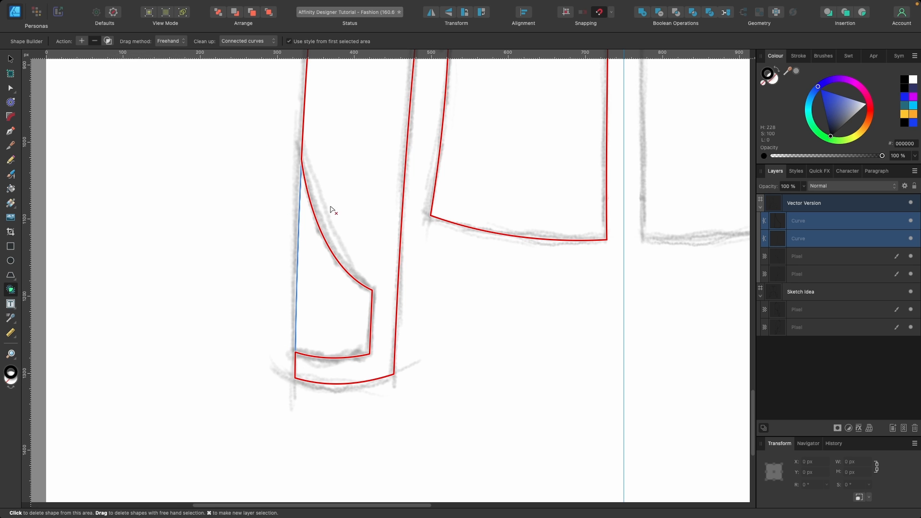
pyautogui.press('v')
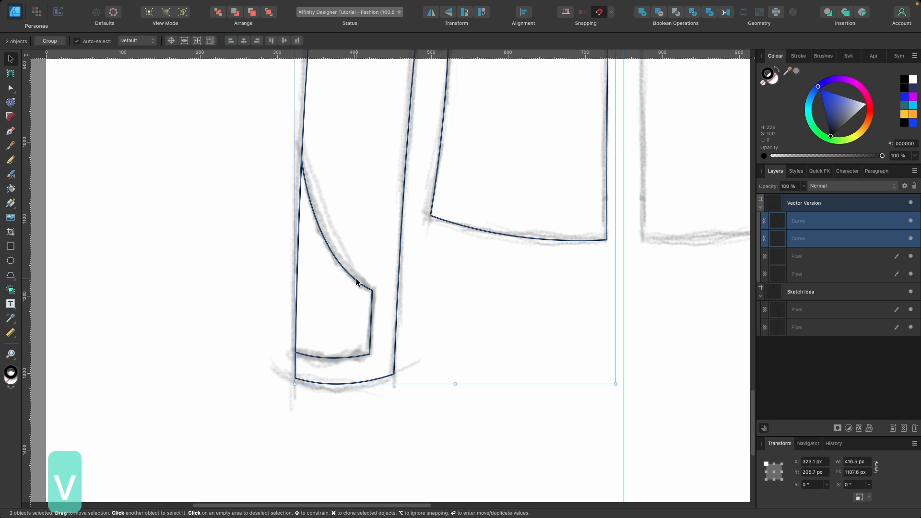
pyautogui.click(356, 281)
# Step: Trace the slanted pocket flap beside the front opening as a closed four-cornered Pen path, with snapping off while placing its corners
pyautogui.scroll(-3, 356, 283)
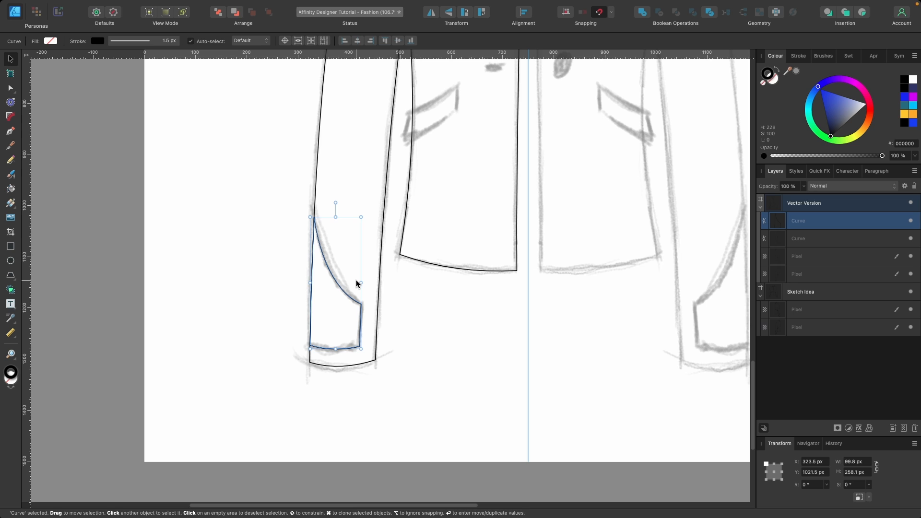
pyautogui.scroll(-3, 356, 280)
pyautogui.scroll(5, 402, 359)
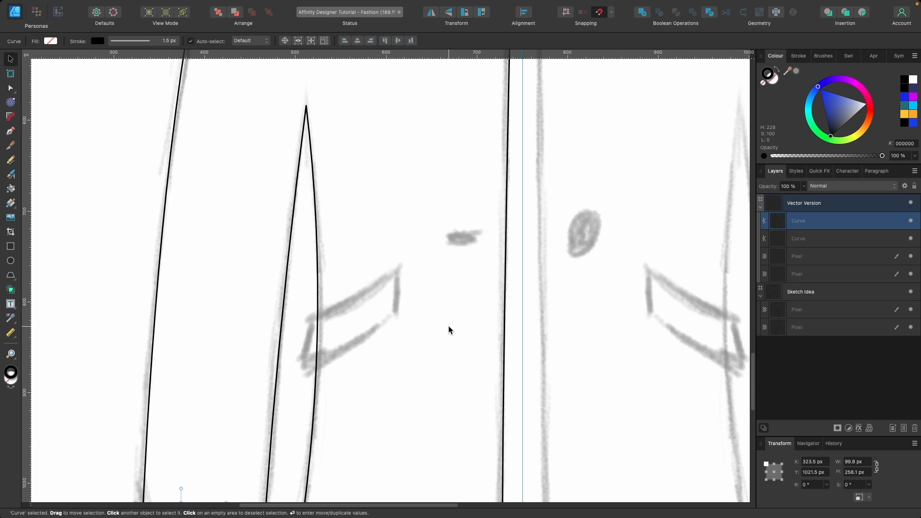
pyautogui.press('p')
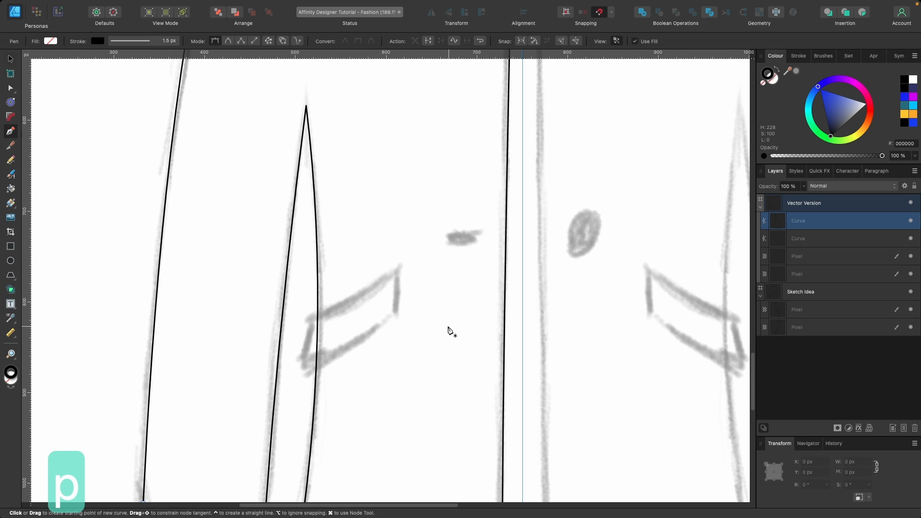
pyautogui.click(598, 11)
pyautogui.click(397, 269)
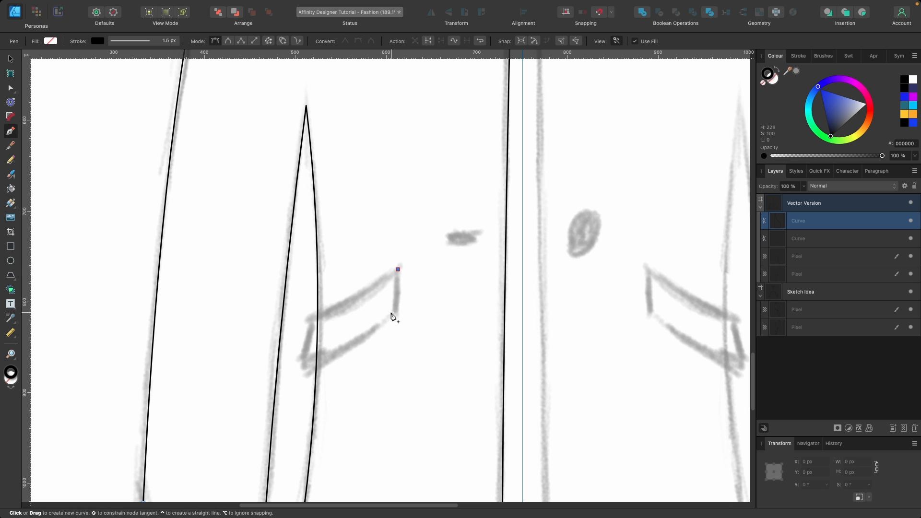
pyautogui.click(393, 313)
pyautogui.click(302, 361)
pyautogui.click(308, 324)
pyautogui.click(398, 270)
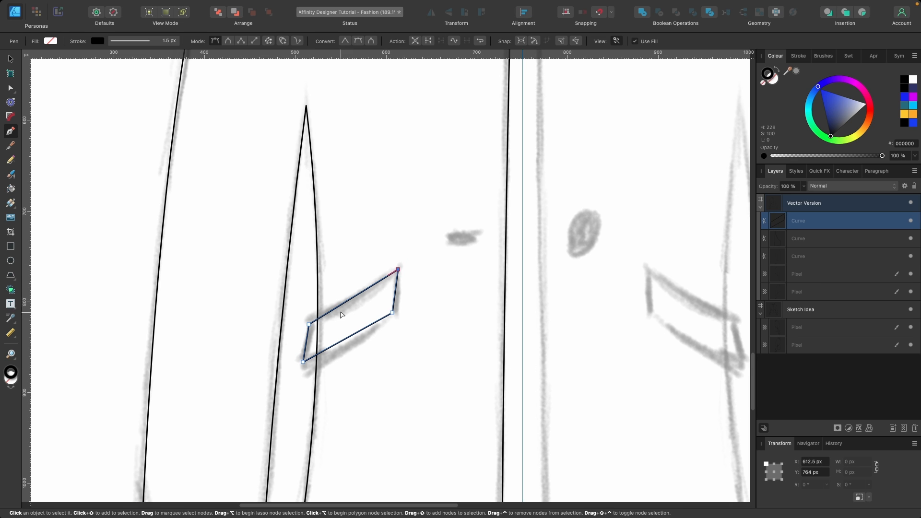
# Step: Move the pocket flap's upper outer corner node onto the jacket's side line
pyautogui.moveTo(312, 327); pyautogui.dragTo(320, 322)
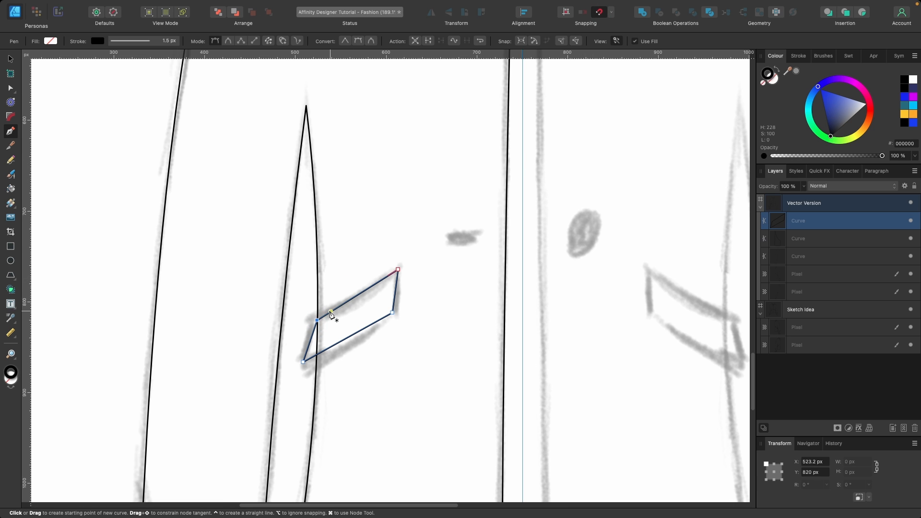
pyautogui.scroll(4, 330, 309)
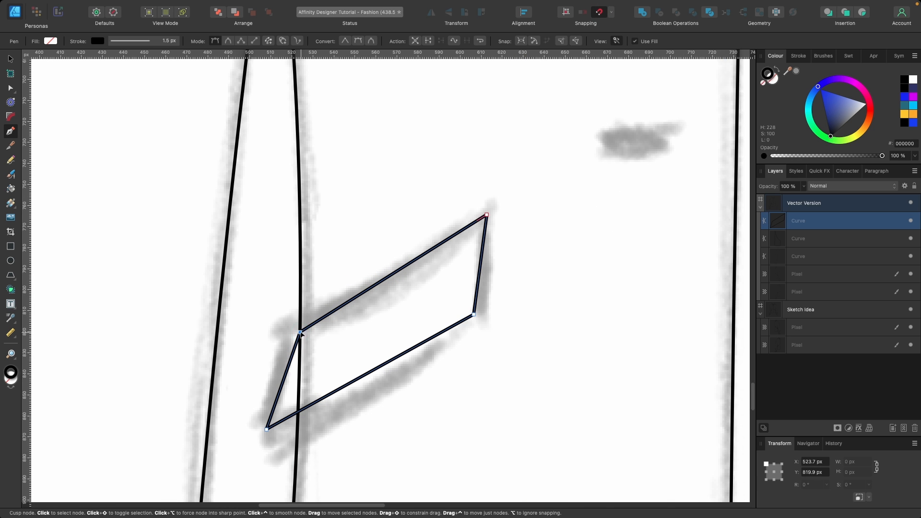
pyautogui.scroll(-5, 475, 305)
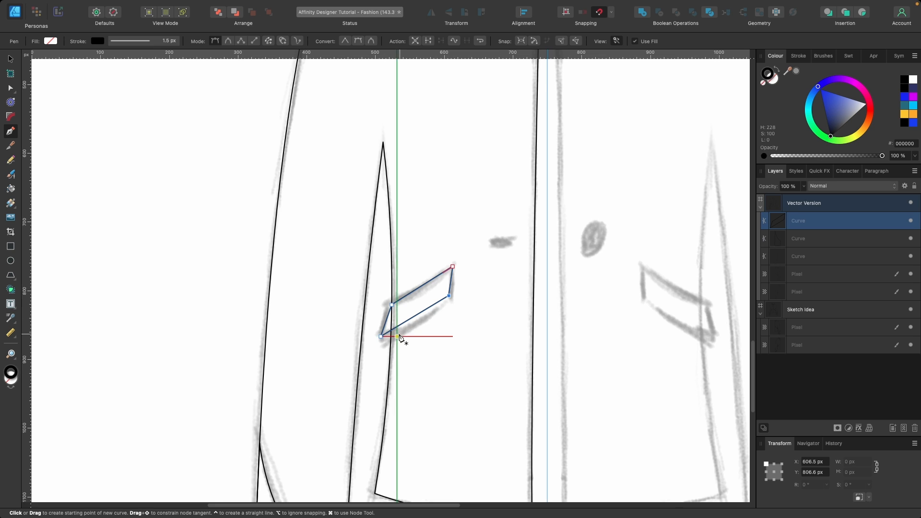
# Step: Draw a closed collar shape from the shoulder point through the collar tip and front edge, overlapping the jacket body below the neckline
pyautogui.scroll(-5, 400, 338)
pyautogui.scroll(10, 401, 338)
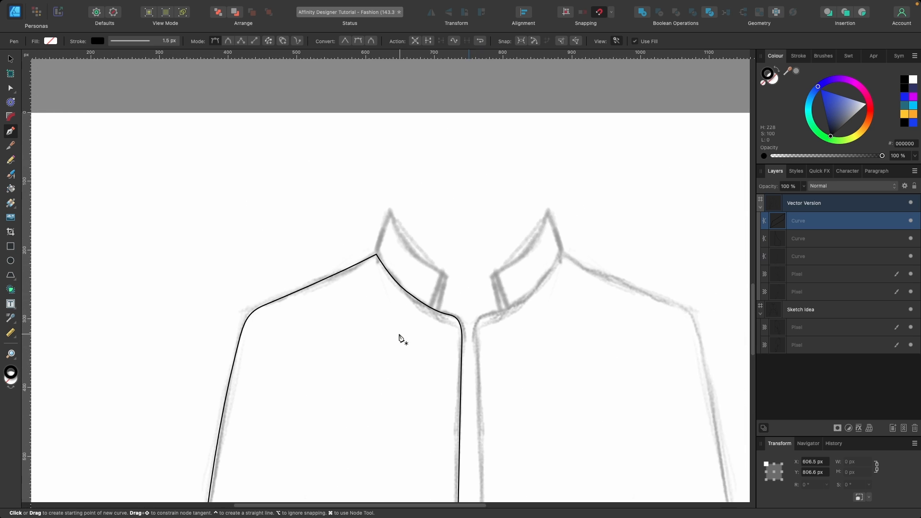
pyautogui.scroll(3, 407, 312)
pyautogui.scroll(5, 343, 275)
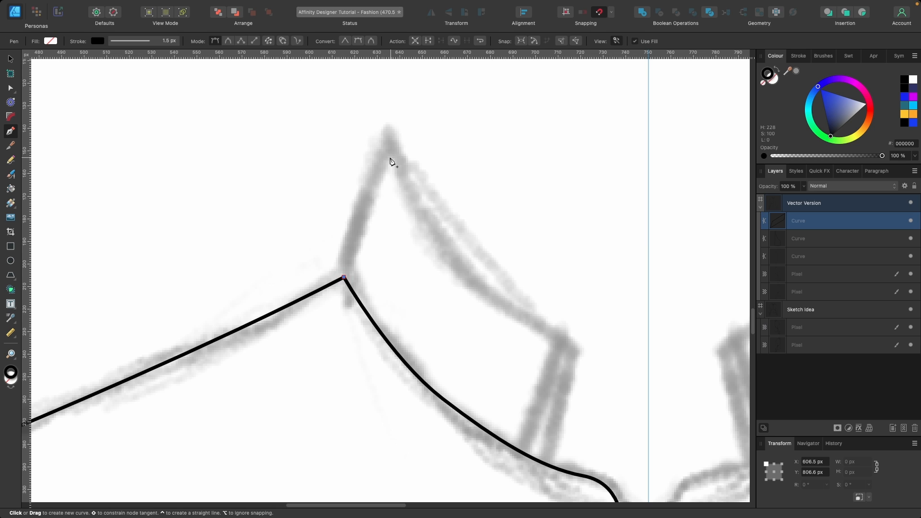
pyautogui.click(389, 138)
pyautogui.scroll(-4, 389, 138)
pyautogui.click(474, 232)
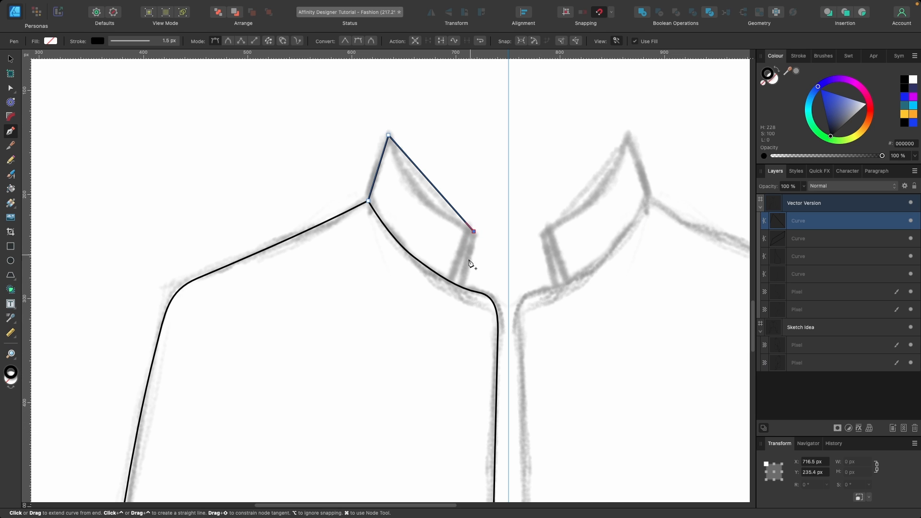
pyautogui.click(461, 288)
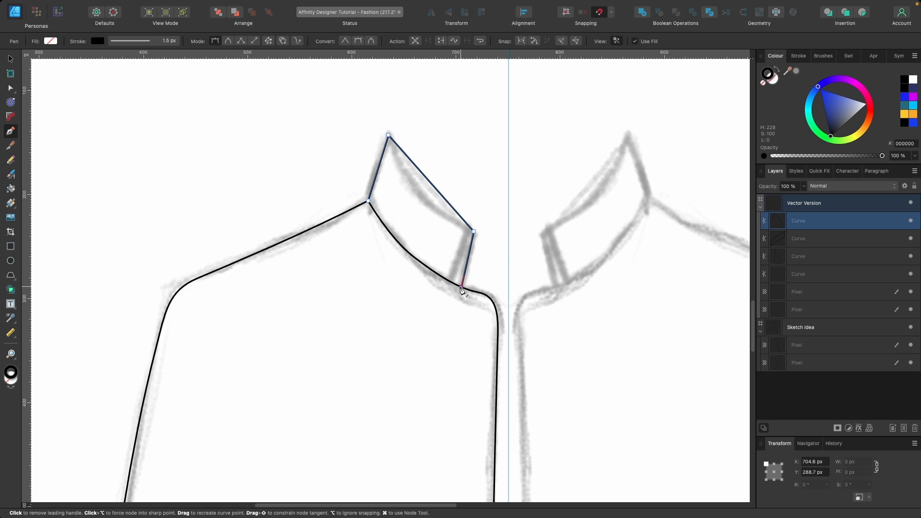
pyautogui.moveTo(462, 289); pyautogui.dragTo(373, 280)
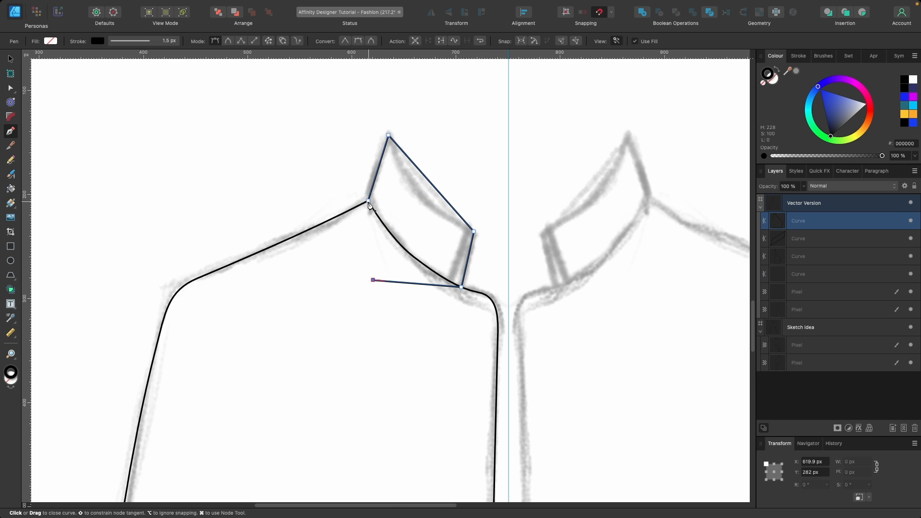
pyautogui.click(369, 206)
# Step: Bend the collar's upper edge inward to follow the sketch and nudge its front upper corner node
pyautogui.scroll(3, 436, 250)
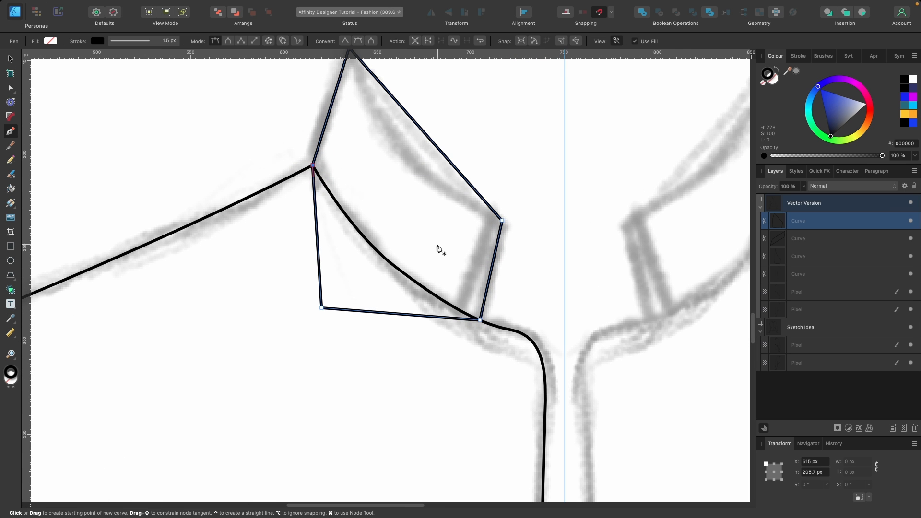
pyautogui.scroll(2, 479, 212)
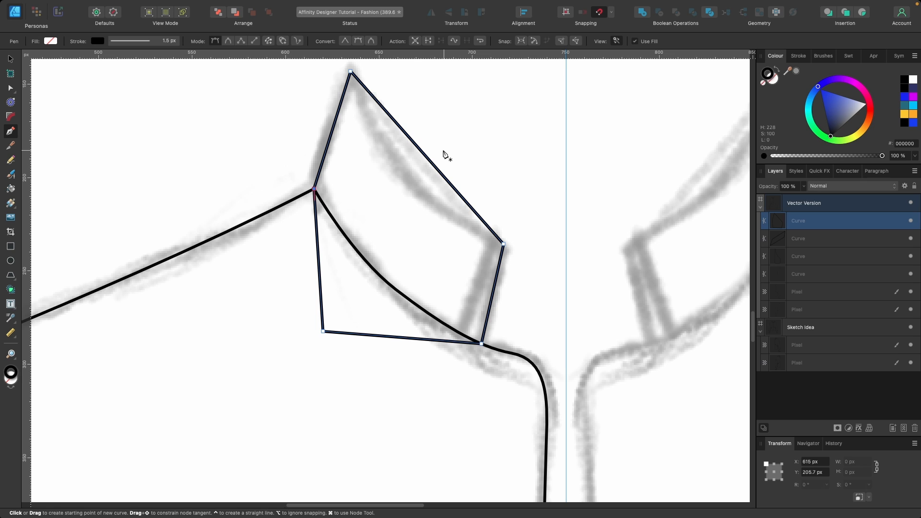
pyautogui.press('super')
pyautogui.moveTo(434, 165); pyautogui.dragTo(416, 182)
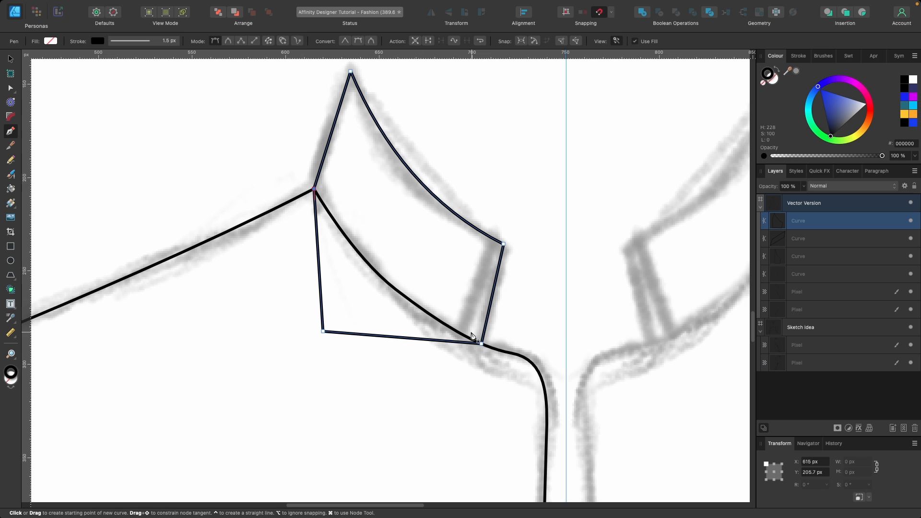
pyautogui.scroll(-3, 444, 240)
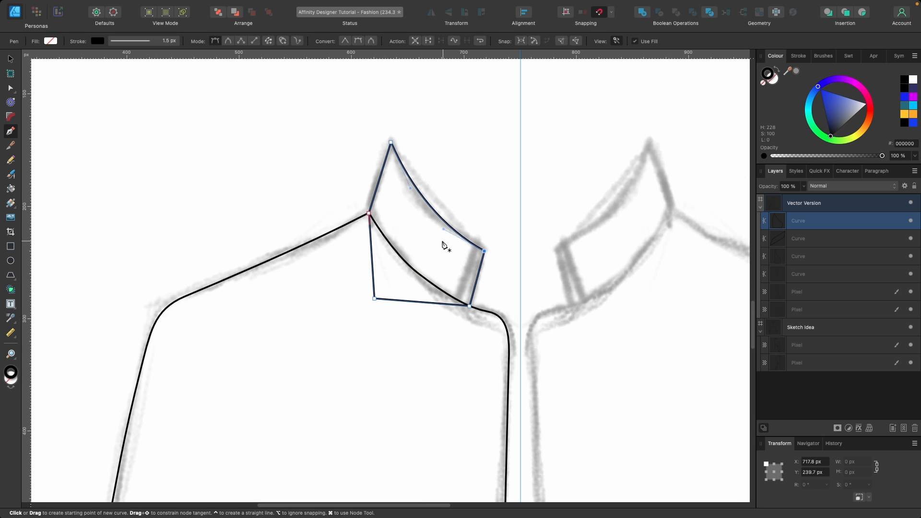
# Step: Merge the collar's excess area below the neckline into the jacket body using Shape Builder's add action
pyautogui.press('v')
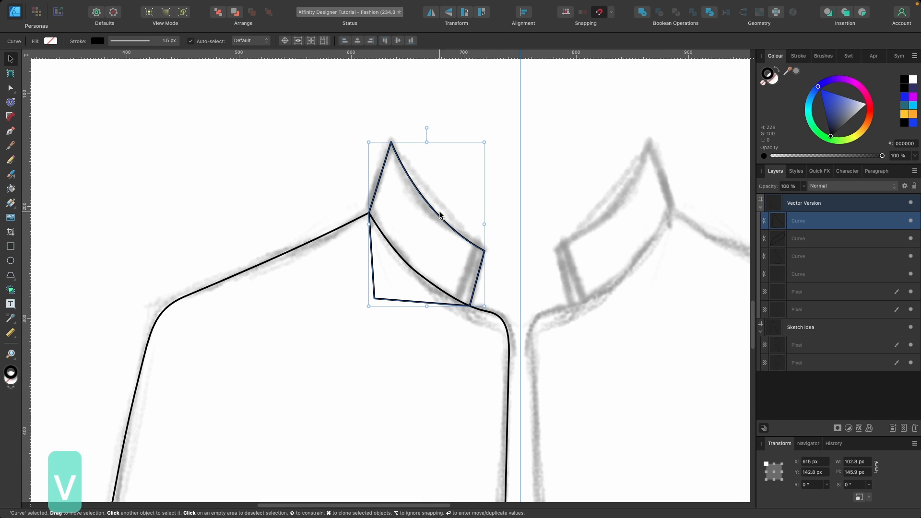
pyautogui.keyDown('shift'); pyautogui.click(329, 231); pyautogui.keyUp('shift')
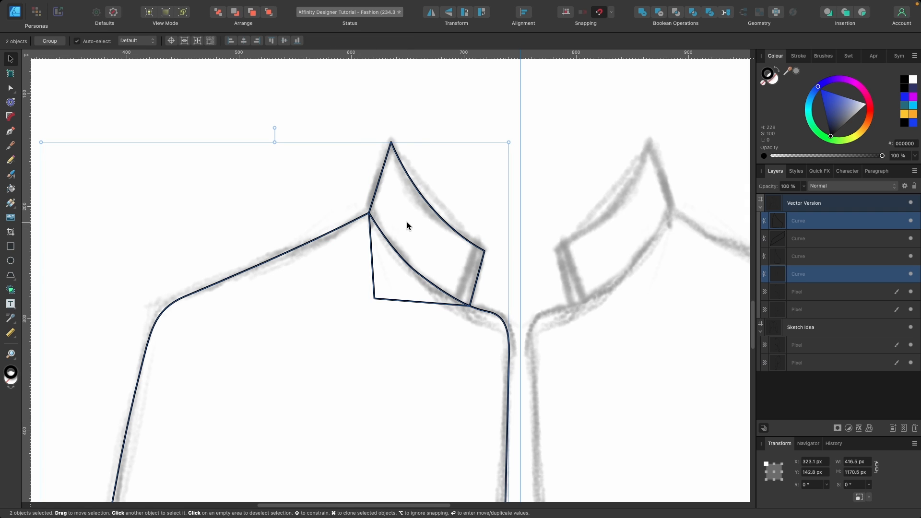
pyautogui.press('s')
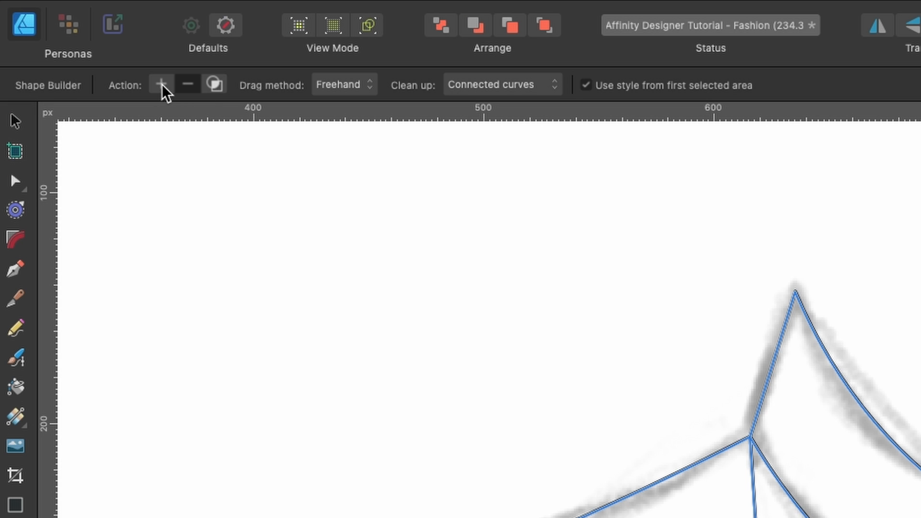
pyautogui.click(81, 42)
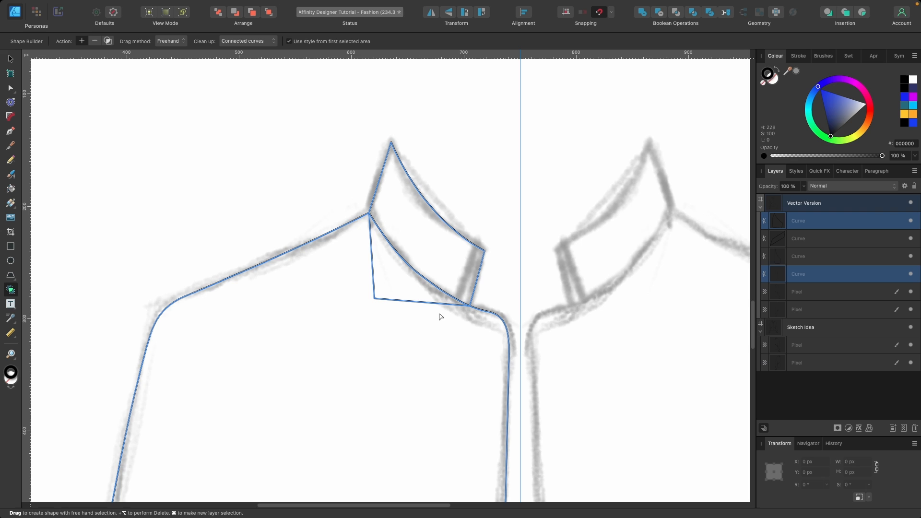
pyautogui.moveTo(438, 315); pyautogui.dragTo(402, 289)
pyautogui.press('v')
pyautogui.scroll(-8, 402, 289)
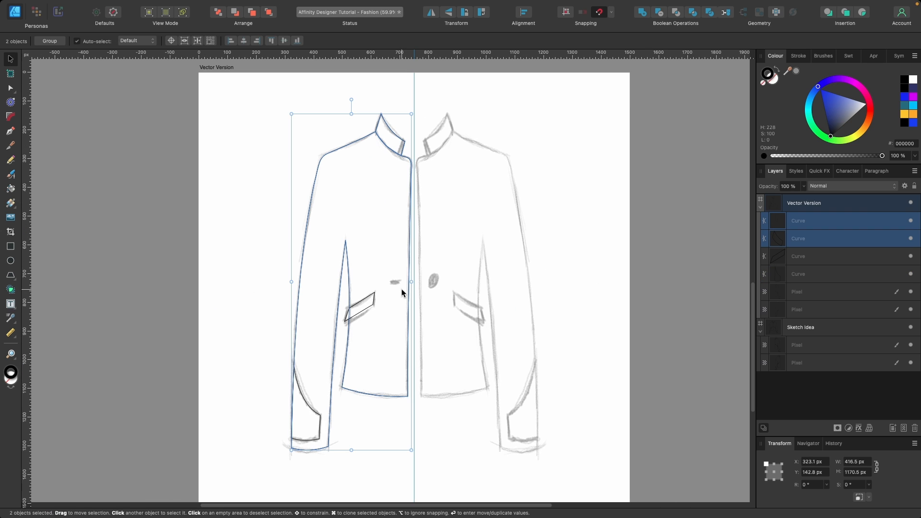
# Step: Remove the stroke from the collar, pocket flap and cuff detail together and fill them with black
pyautogui.scroll(2, 404, 141)
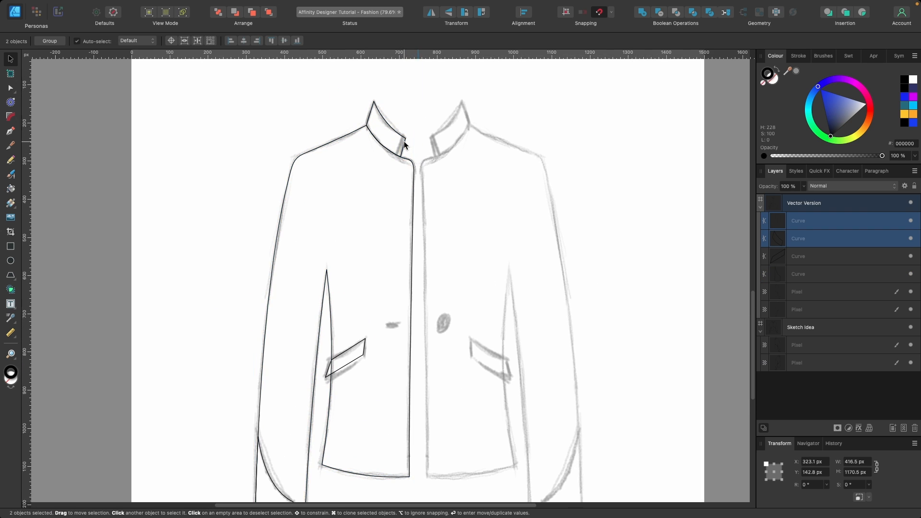
pyautogui.click(410, 124)
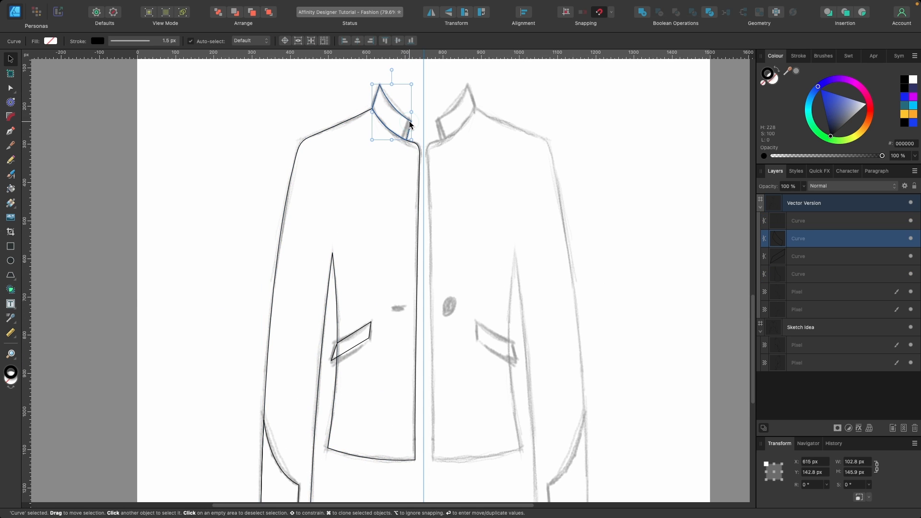
pyautogui.keyDown('shift'); pyautogui.click(369, 337); pyautogui.keyUp('shift')
pyautogui.scroll(-3, 358, 360)
pyautogui.hscroll(-2, 359, 360)
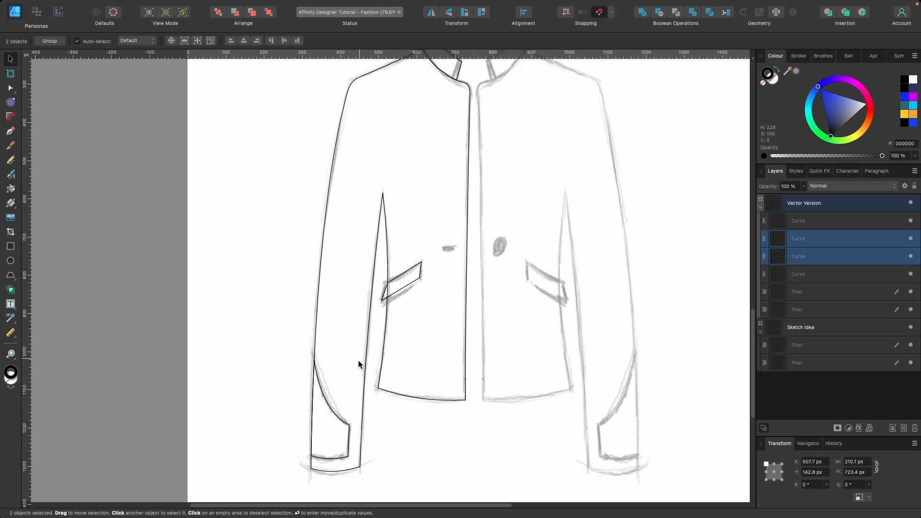
pyautogui.keyDown('shift'); pyautogui.click(335, 417); pyautogui.keyUp('shift')
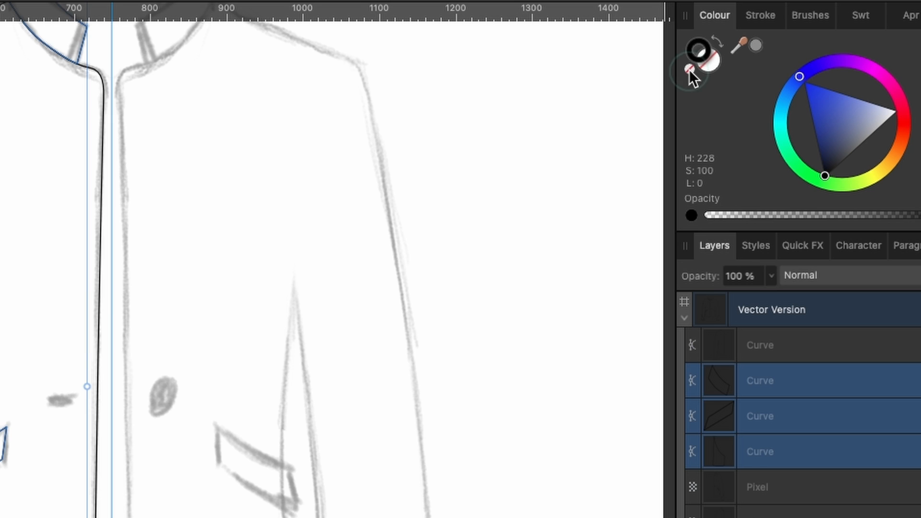
pyautogui.click(689, 69)
pyautogui.click(714, 63)
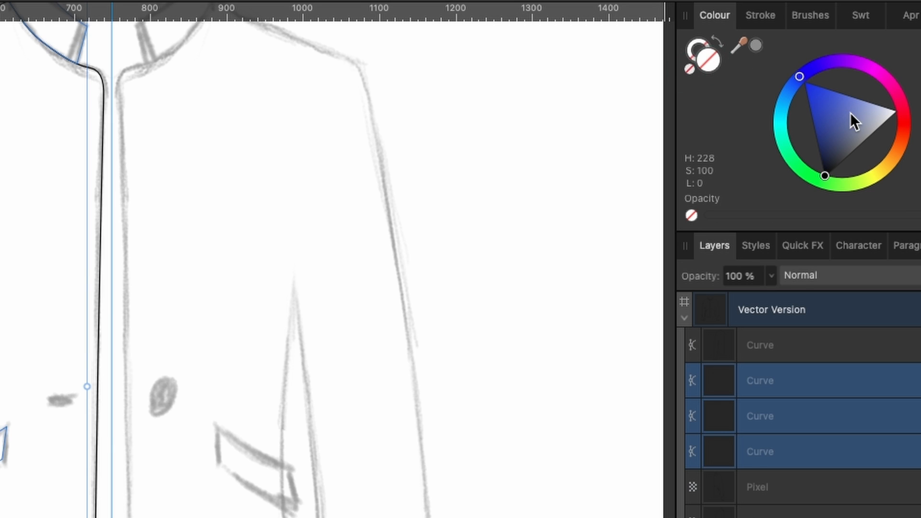
pyautogui.click(825, 175)
pyautogui.click(690, 53)
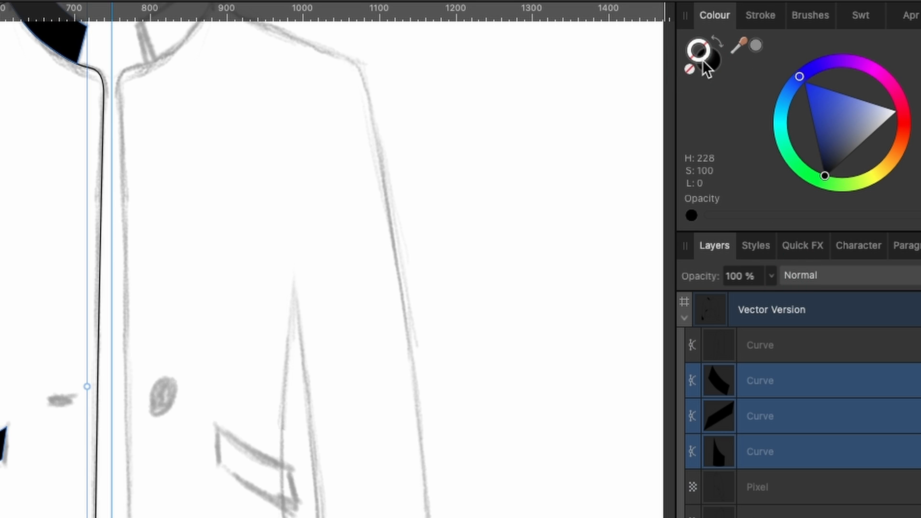
# Step: Delete both pixel sketch layers from the Vector Version artboard, leaving only the traced curves
pyautogui.click(711, 66)
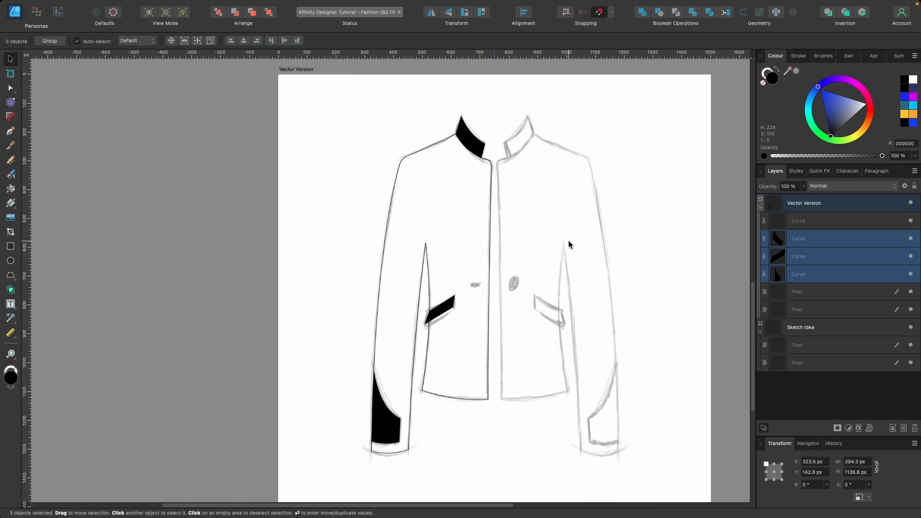
pyautogui.hscroll(1, 568, 241)
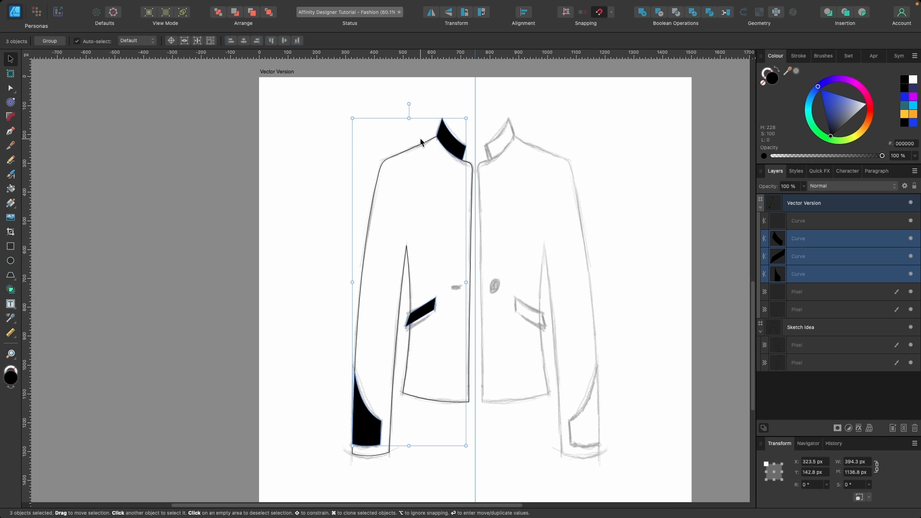
pyautogui.click(540, 274)
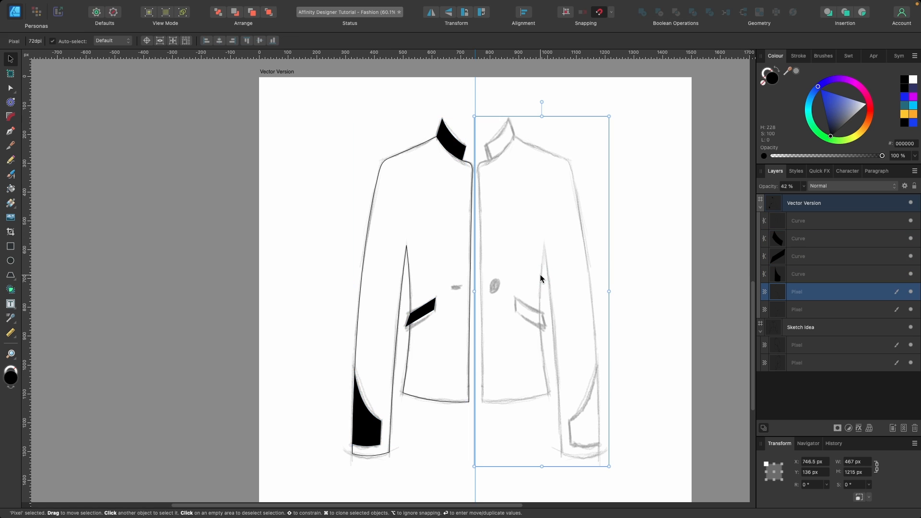
pyautogui.keyDown('shift'); pyautogui.click(798, 307); pyautogui.keyUp('shift')
pyautogui.press('BackSpace')
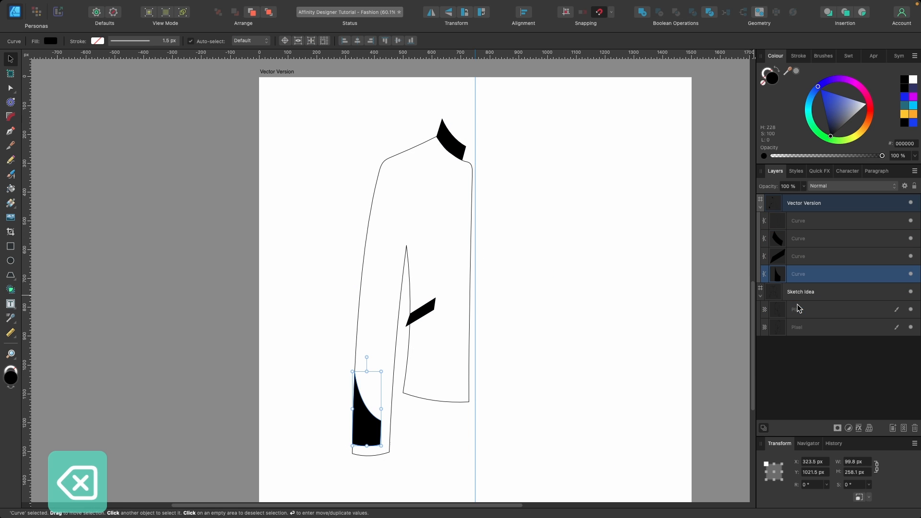
# Step: Select all four half-jacket shapes and nudge them towards the centre guide, to an X position of 327.1 px
pyautogui.scroll(-2, 605, 250)
pyautogui.moveTo(543, 457); pyautogui.dragTo(328, 72)
pyautogui.scroll(5, 489, 169)
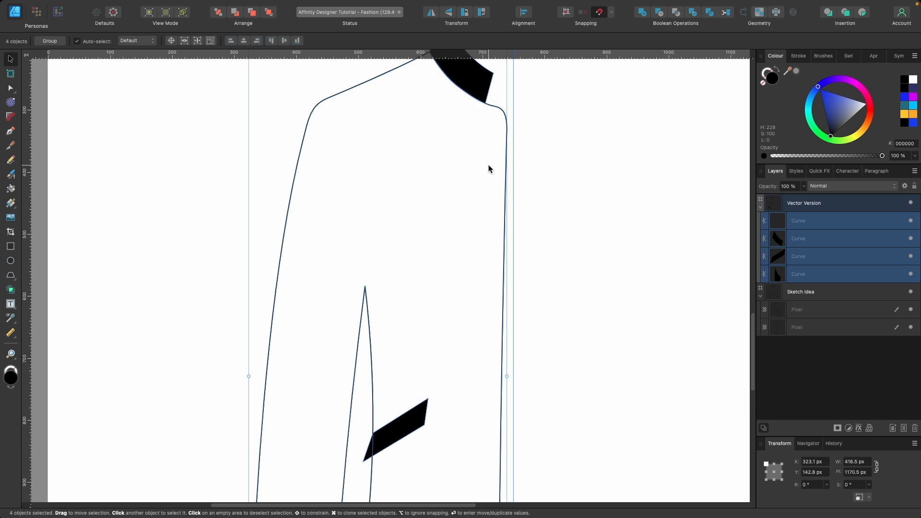
pyautogui.press('Right')
pyautogui.press('Right')
pyautogui.press('Right')
pyautogui.press('Right')
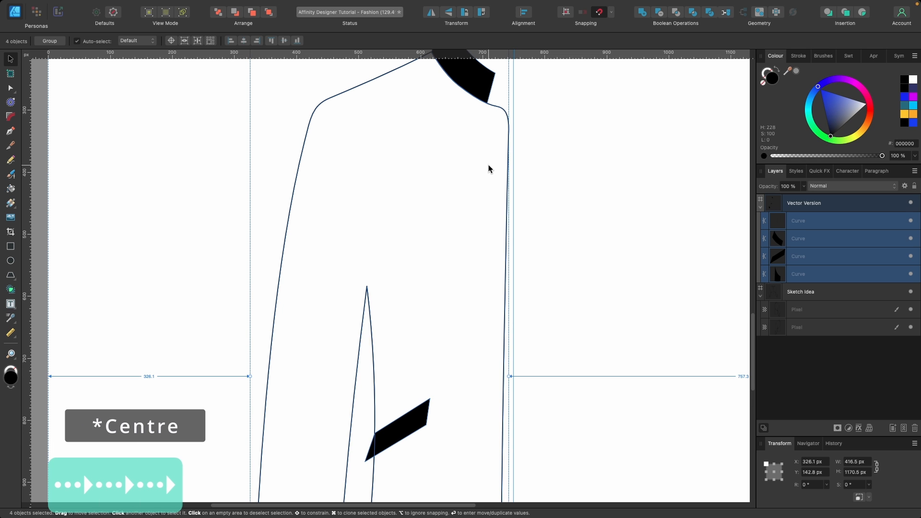
pyautogui.scroll(-4, 489, 169)
pyautogui.hscroll(2, 489, 168)
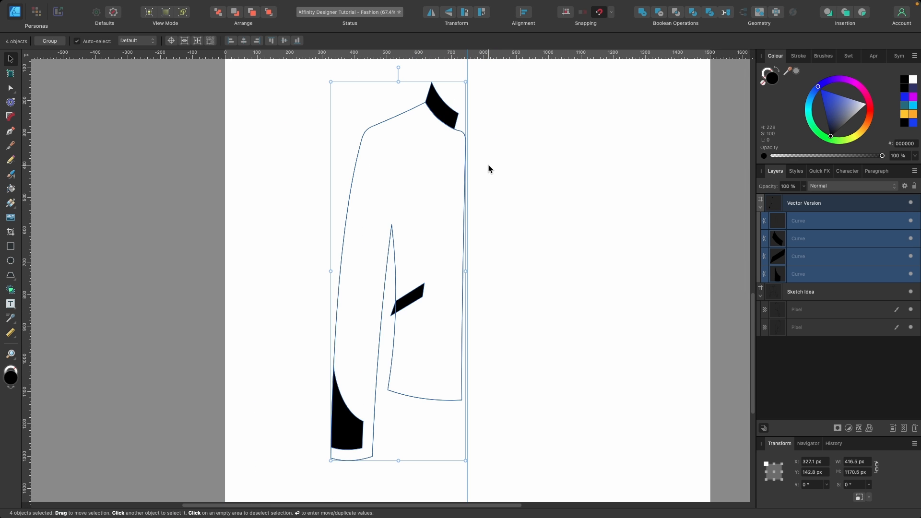
# Step: Duplicate the half jacket, flip the copy horizontally and place it on the other side of the centre guide
pyautogui.scroll(1, 488, 169)
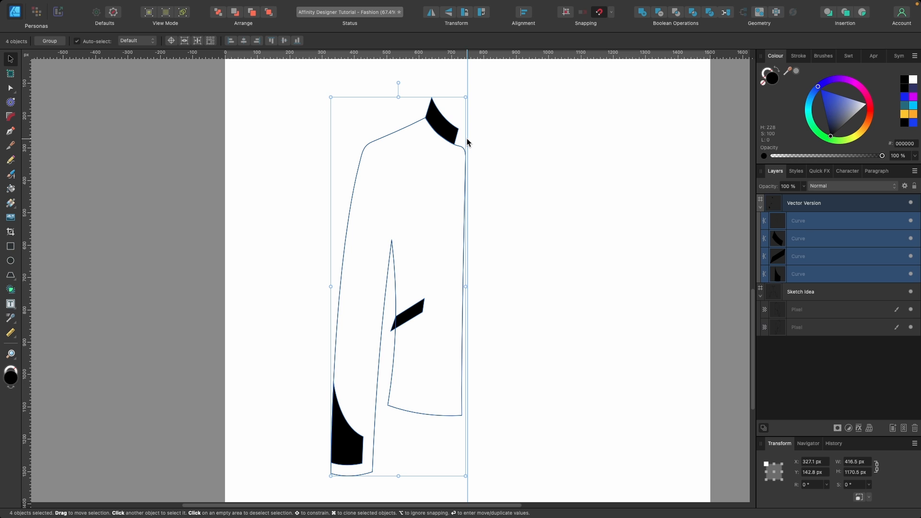
pyautogui.press('super+c')
pyautogui.press('super+v')
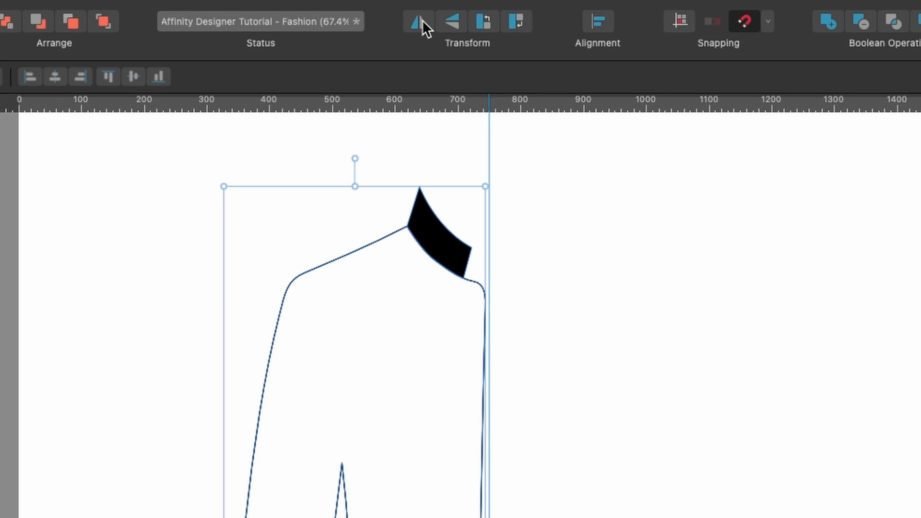
pyautogui.click(422, 21)
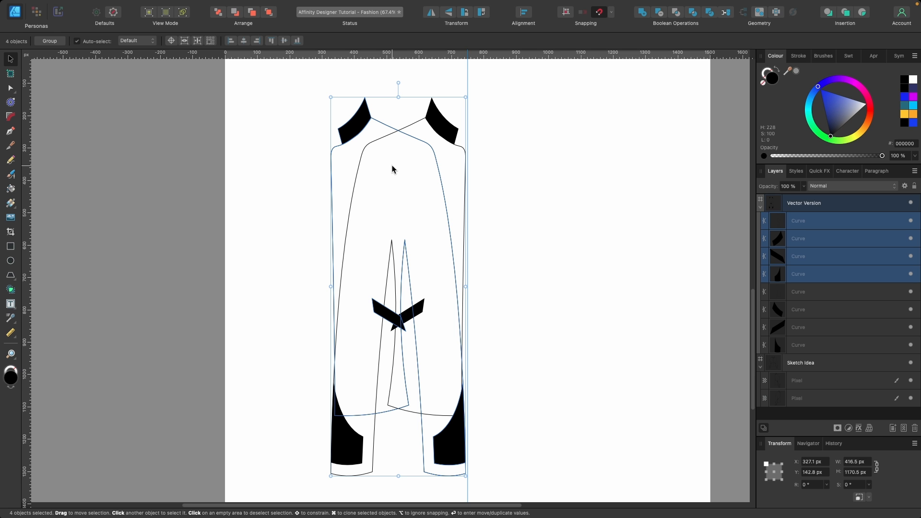
pyautogui.moveTo(392, 169); pyautogui.dragTo(531, 158)
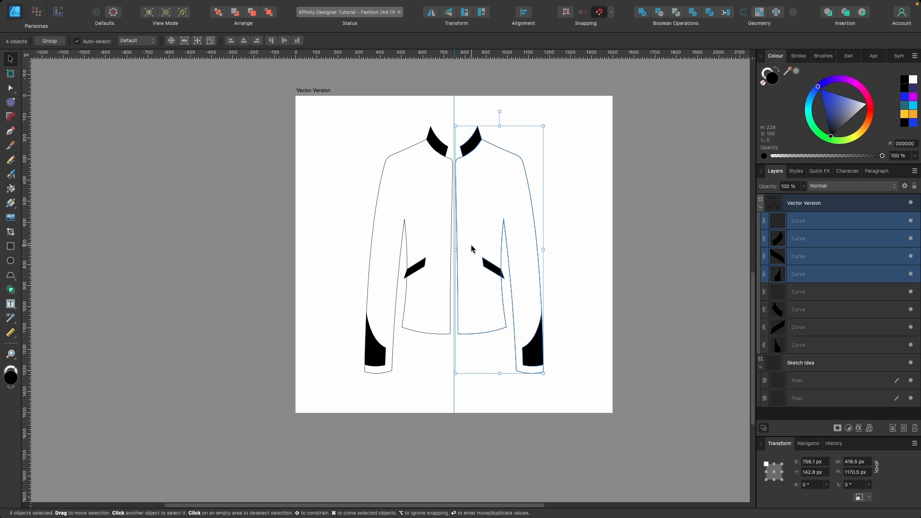
# Step: Draw a black circle about 30 px across as a button on the mirrored front panel, above the pocket level
pyautogui.scroll(2, 466, 245)
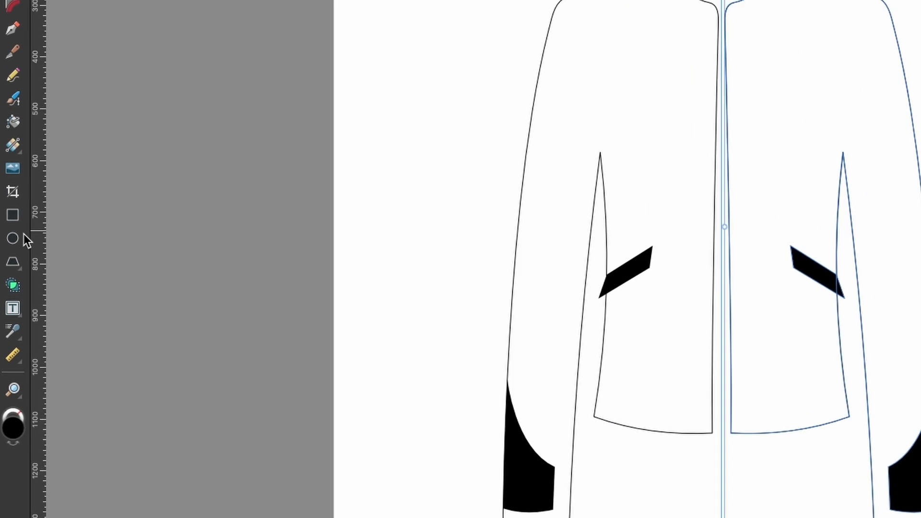
pyautogui.click(14, 221)
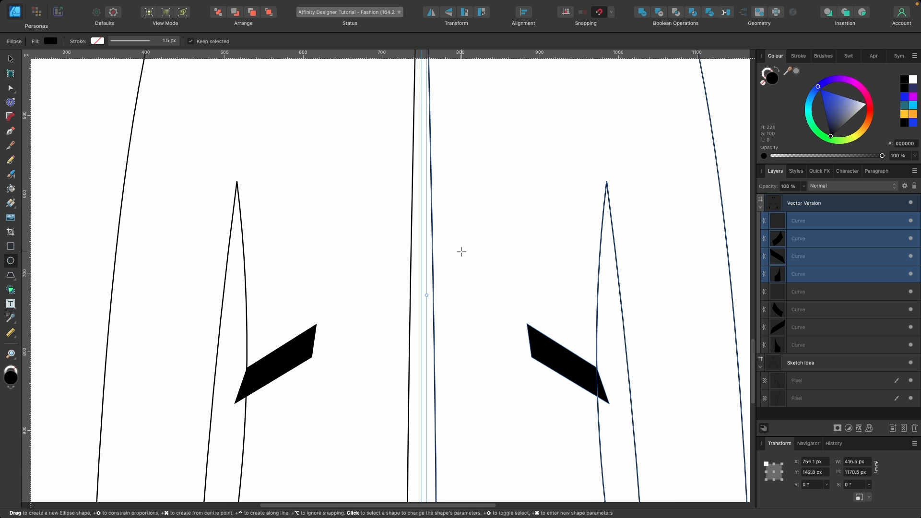
pyautogui.moveTo(462, 247); pyautogui.dragTo(476, 236)
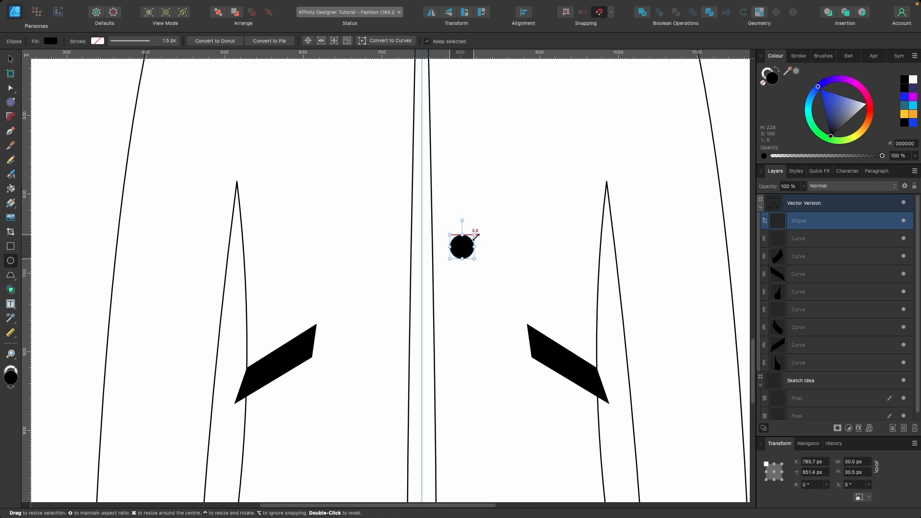
# Step: Draw a horizontal buttonhole line about 36 px long on the front panel opposite the button, with a black 4 px stroke and no fill
pyautogui.click(10, 130)
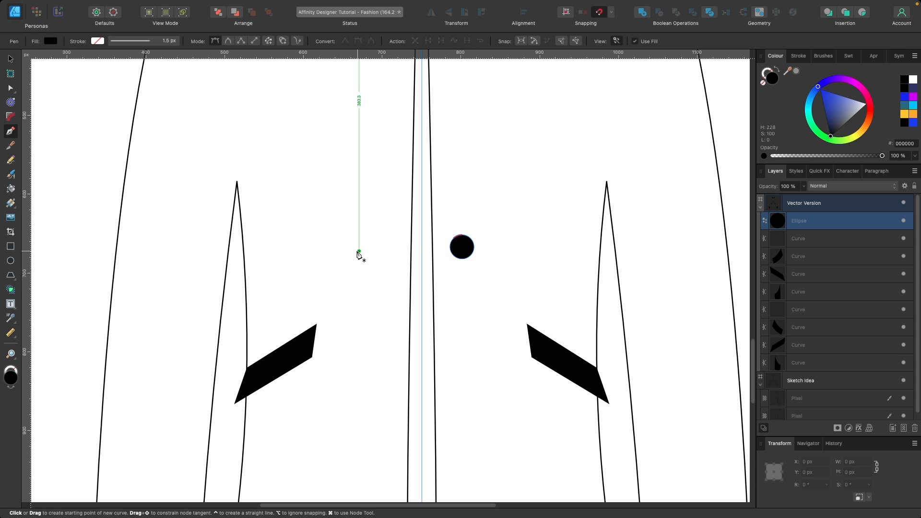
pyautogui.moveTo(359, 251); pyautogui.dragTo(388, 251)
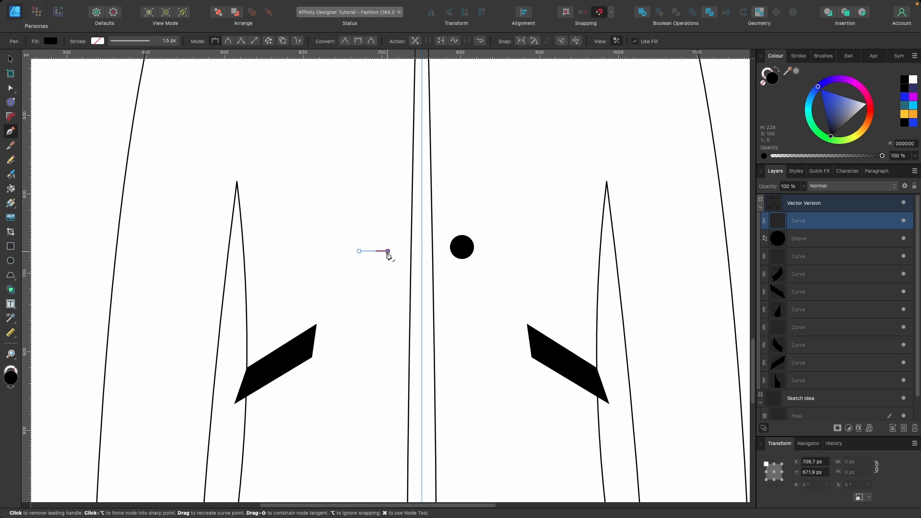
pyautogui.click(763, 73)
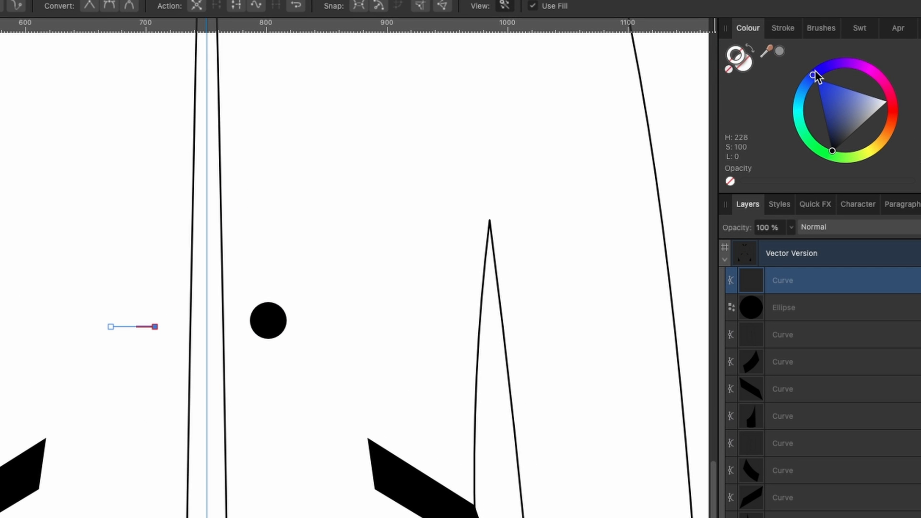
pyautogui.moveTo(833, 104); pyautogui.dragTo(814, 215)
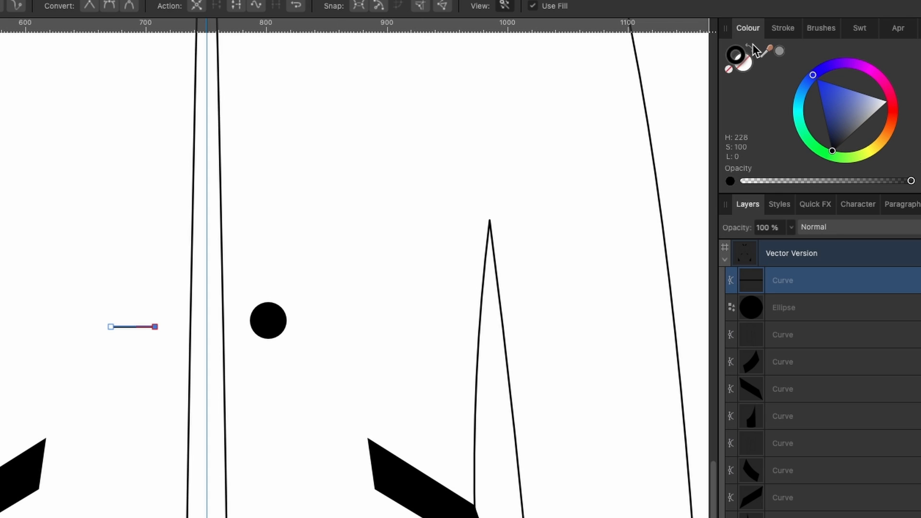
pyautogui.click(779, 28)
pyautogui.moveTo(792, 72); pyautogui.dragTo(800, 70)
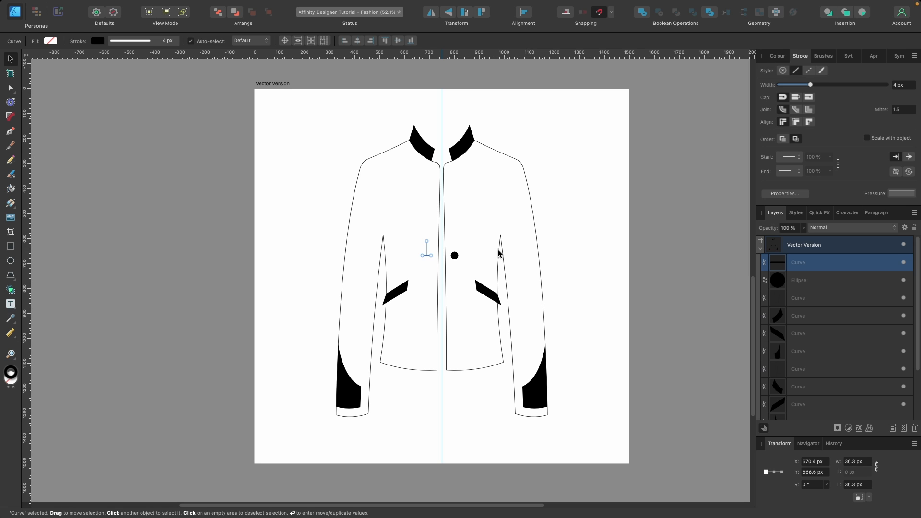
# Step: Fill the original jacket half's body with the salmon colour FF9D83
pyautogui.click(354, 189)
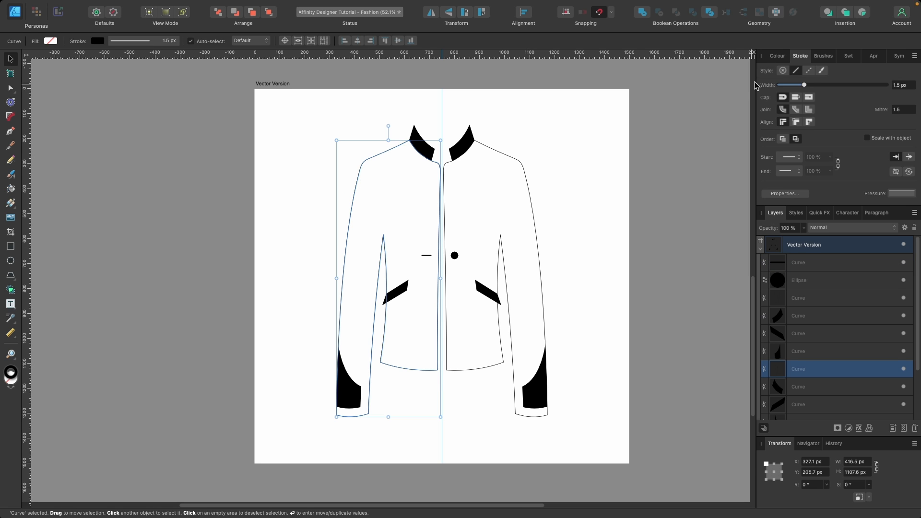
pyautogui.click(777, 56)
pyautogui.click(773, 77)
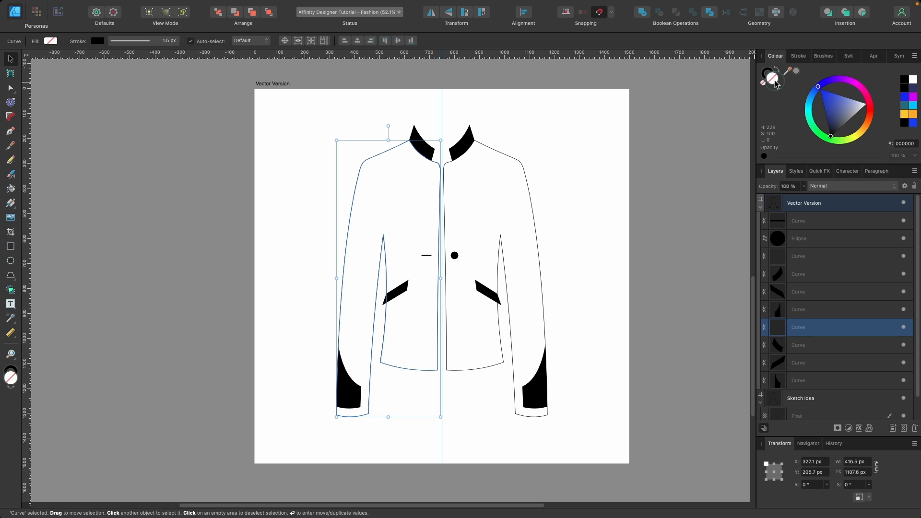
pyautogui.click(869, 116)
pyautogui.moveTo(853, 115); pyautogui.dragTo(841, 132)
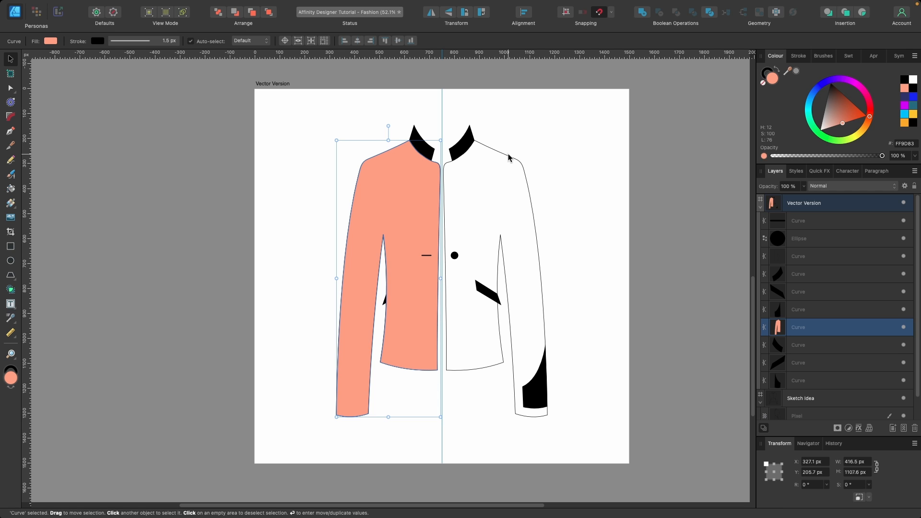
# Step: Combine both jacket body halves with the Boolean Add operation and move the combined shape below all black details in the layer order
pyautogui.keyDown('shift'); pyautogui.click(508, 154); pyautogui.keyUp('shift')
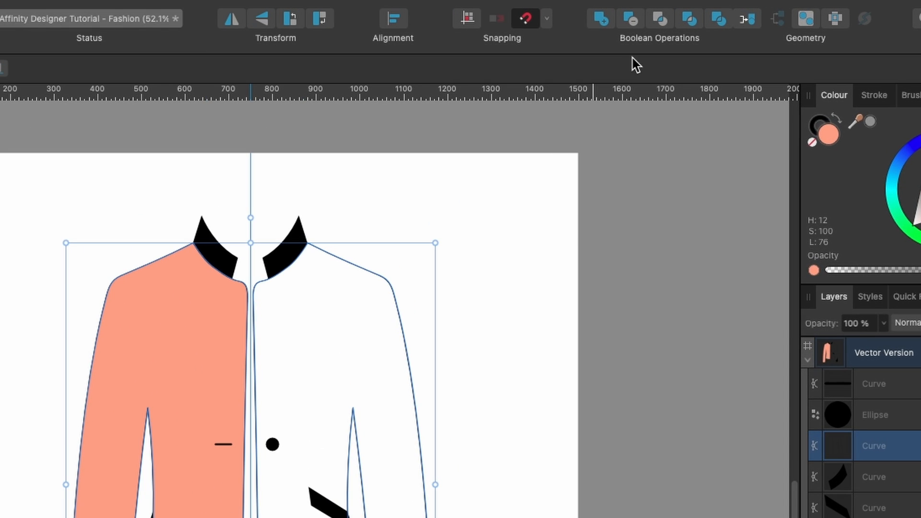
pyautogui.click(602, 23)
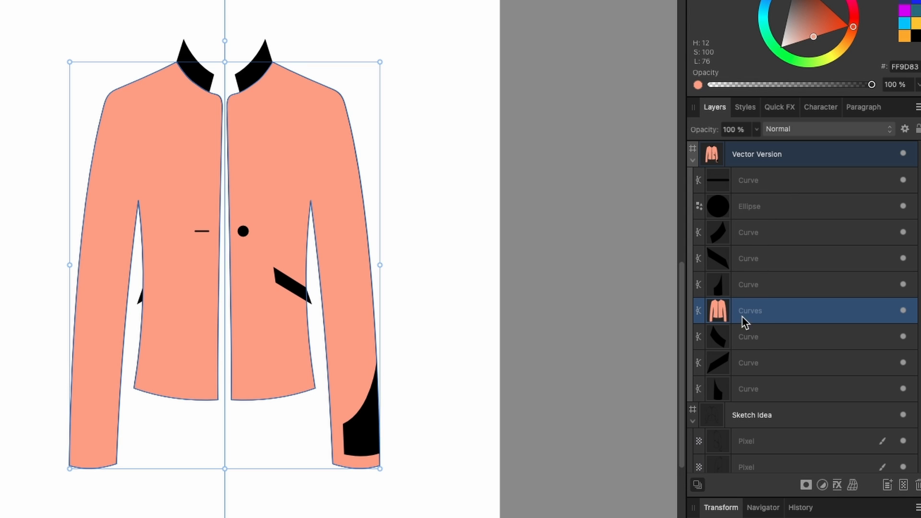
pyautogui.click(754, 337)
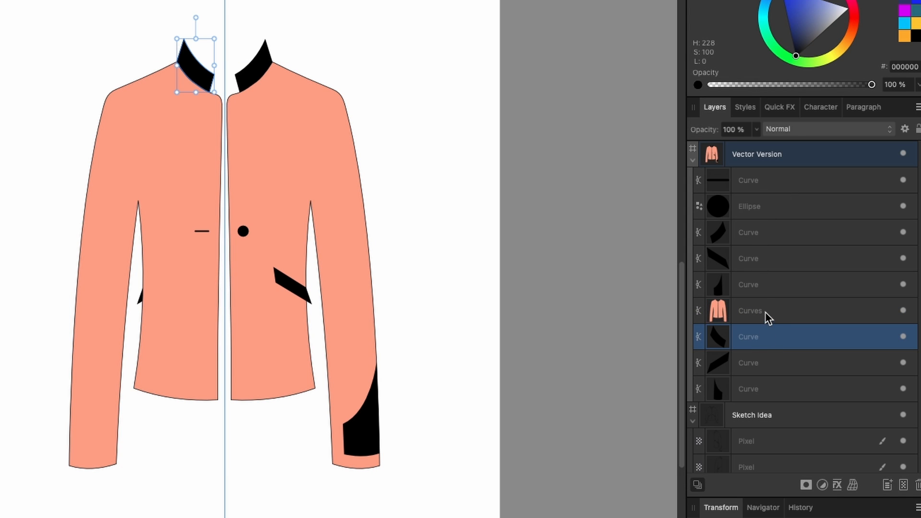
pyautogui.click(766, 316)
pyautogui.moveTo(766, 317); pyautogui.dragTo(753, 399)
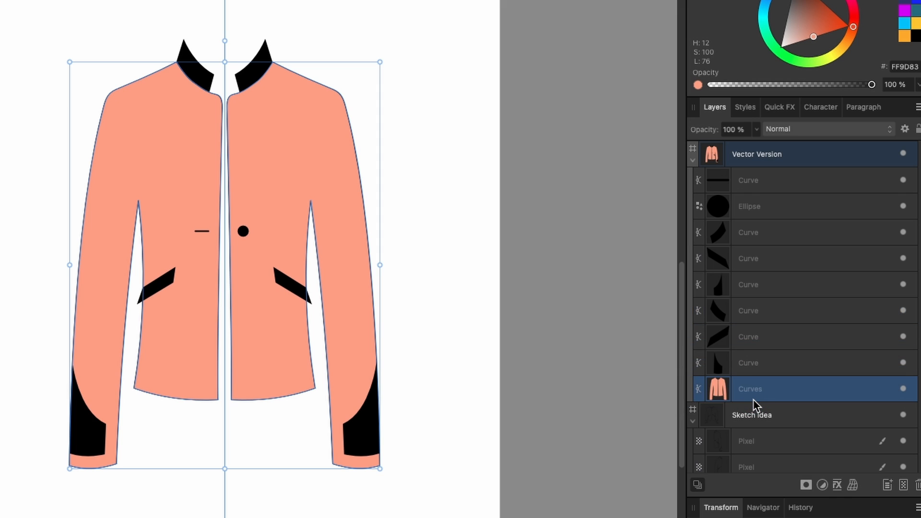
pyautogui.click(755, 344)
pyautogui.click(755, 351)
pyautogui.click(755, 328)
pyautogui.click(756, 302)
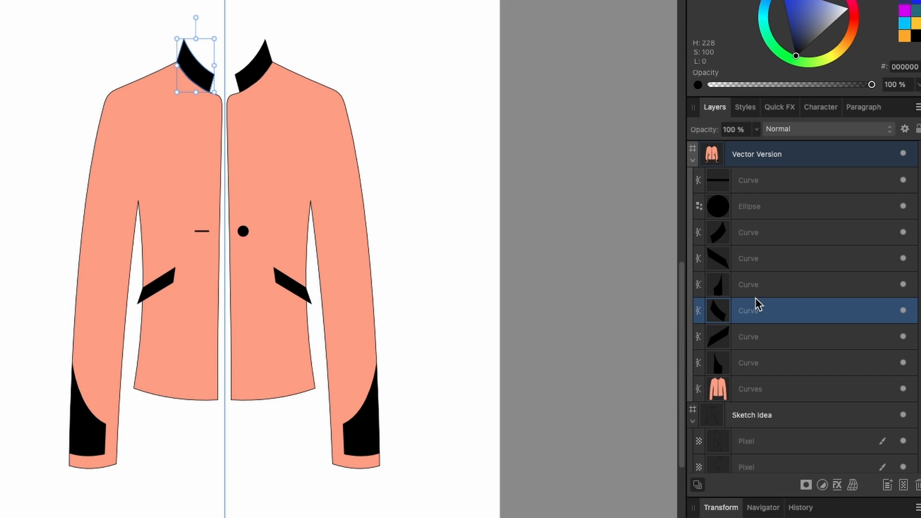
pyautogui.click(753, 278)
pyautogui.click(358, 214)
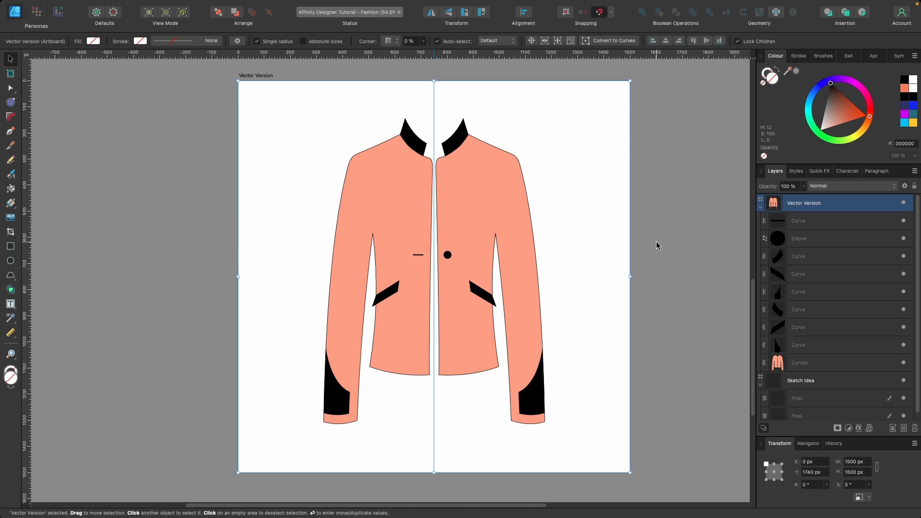
# Step: Draw a new artboard about 975 by 949 px in the empty space beside the Vector Version artboard
pyautogui.scroll(-4, 579, 220)
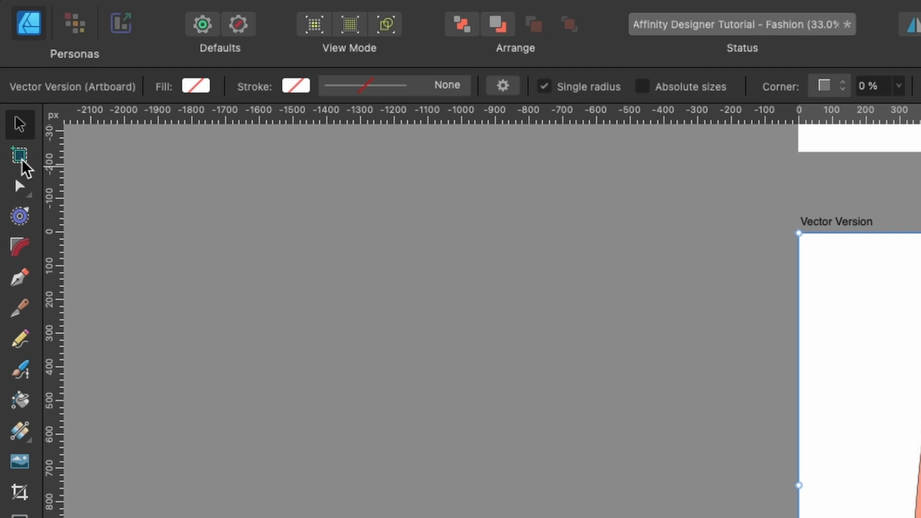
pyautogui.click(22, 159)
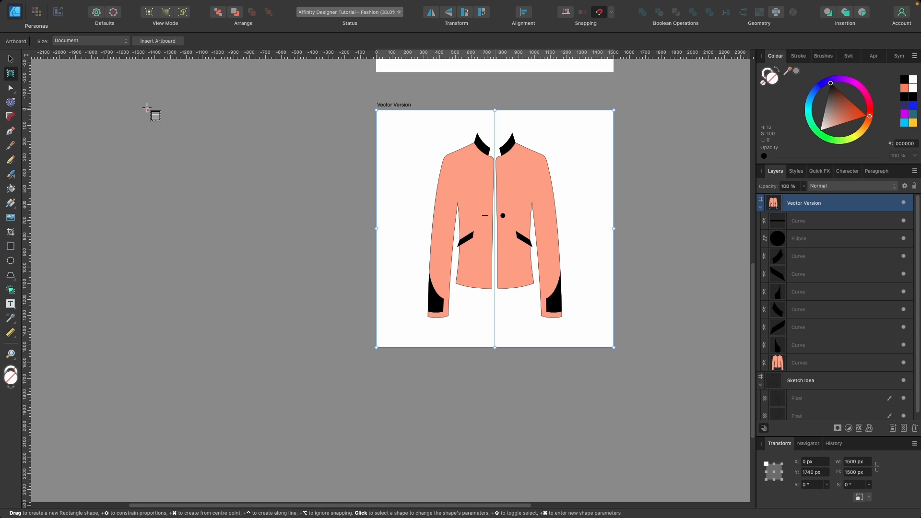
pyautogui.moveTo(325, 250); pyautogui.dragTo(631, 517)
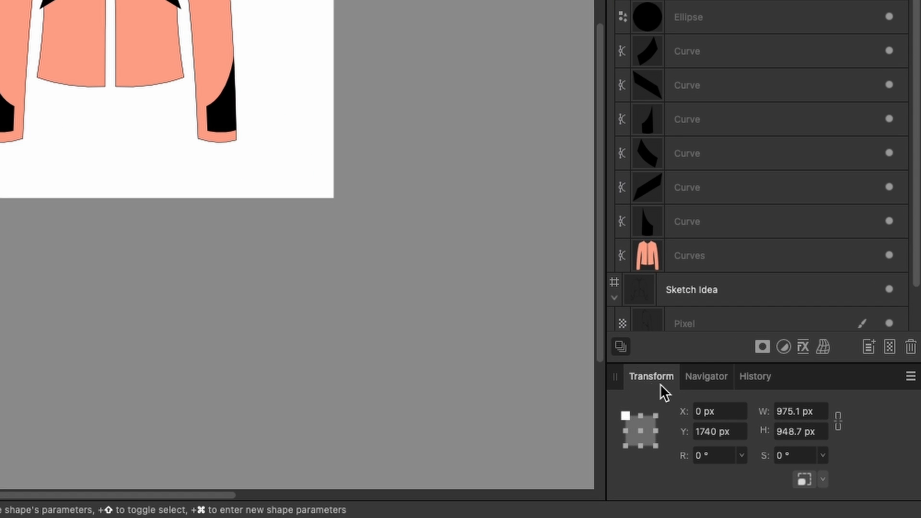
# Step: Set the new artboard's width and height to 1000 px each
pyautogui.click(807, 412)
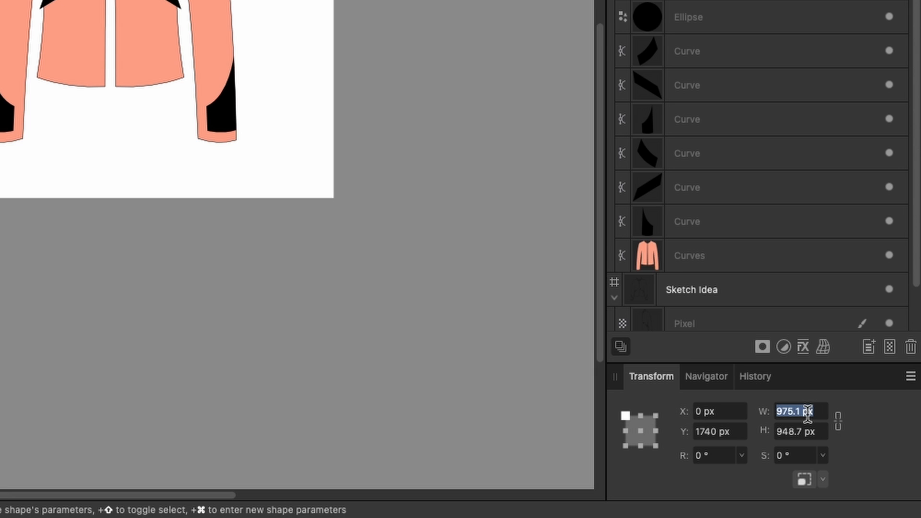
pyautogui.write('1000')
pyautogui.press('Return')
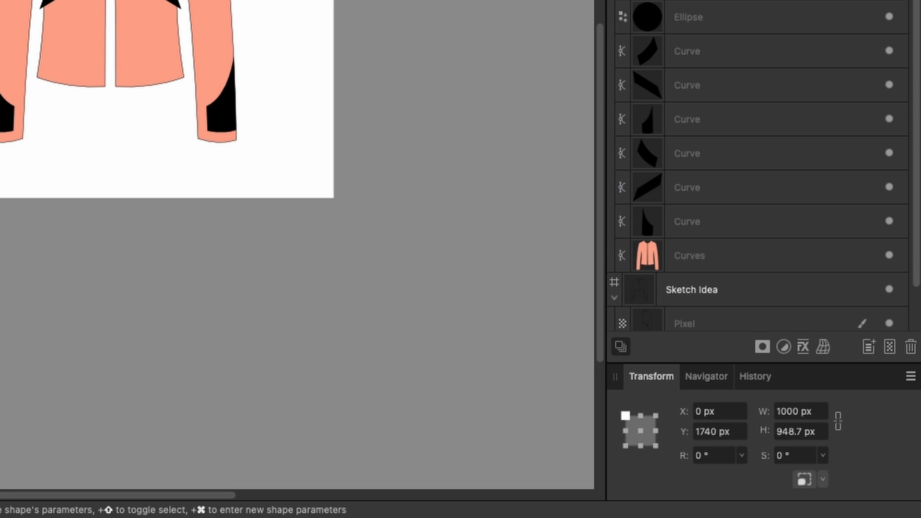
pyautogui.click(817, 431)
pyautogui.write('1000')
pyautogui.press('Return')
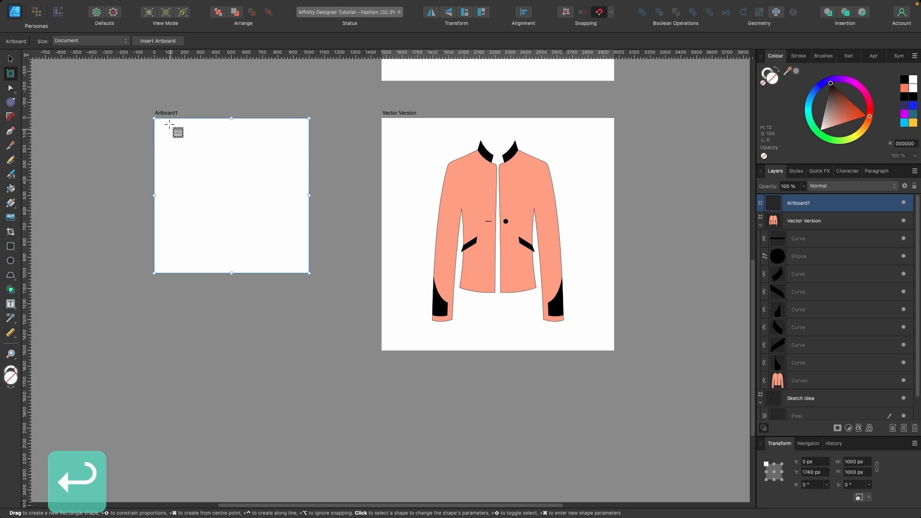
pyautogui.click(13, 60)
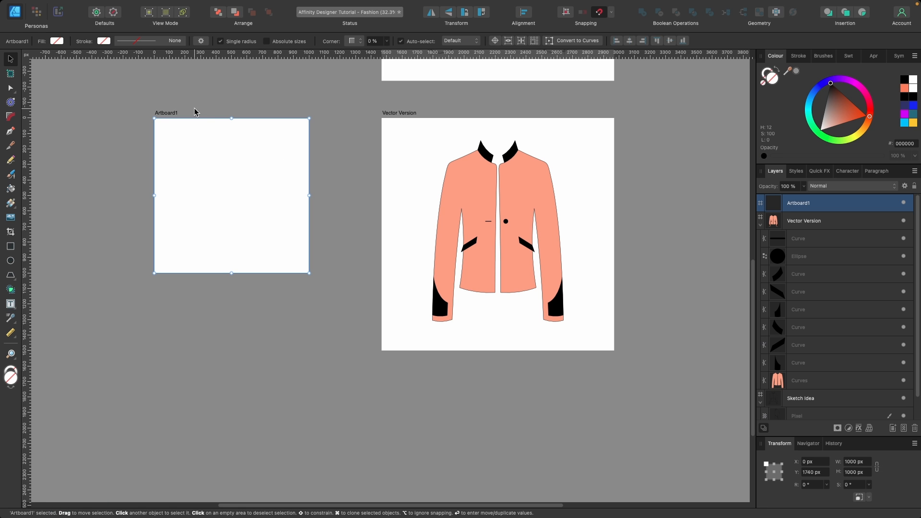
# Step: Rename the new artboard Pattern Tile Houndstooth and collapse the layer lists of the Vector Version and Sketch Idea artboards
pyautogui.click(209, 142)
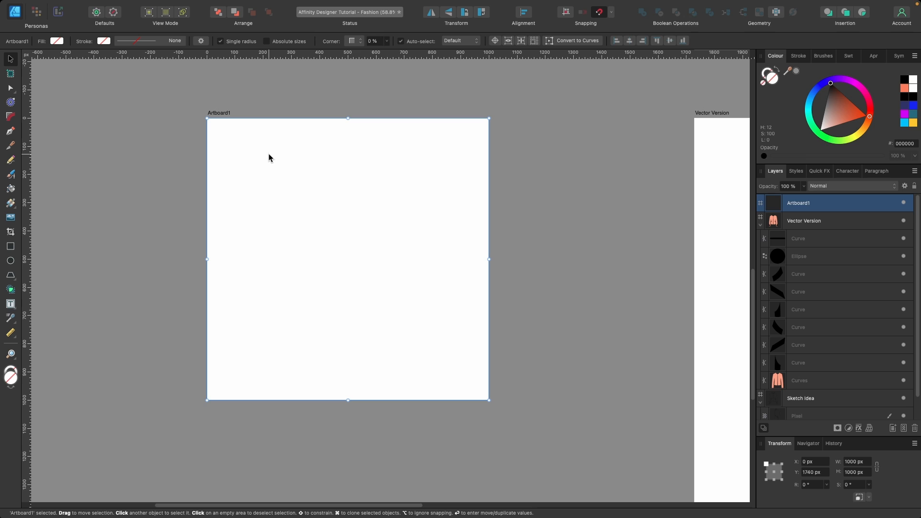
pyautogui.doubleClick(224, 113)
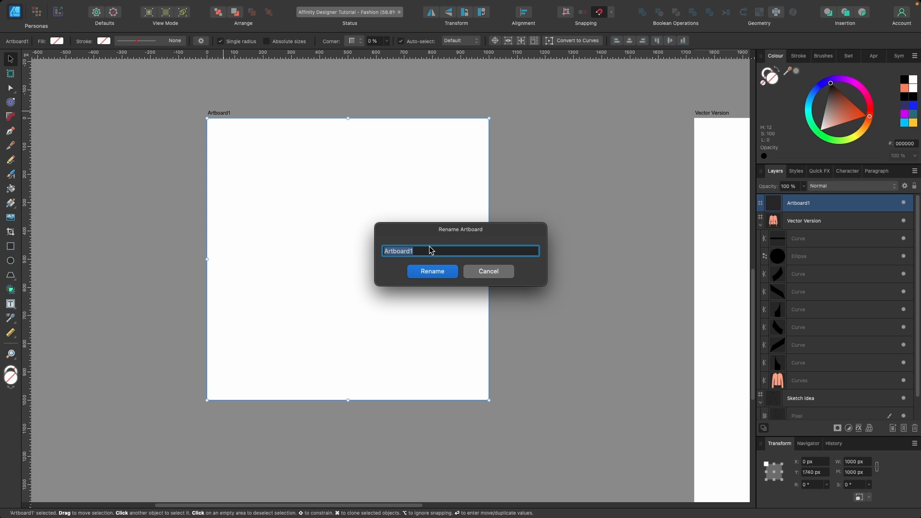
pyautogui.write('Pattern Tile Hound')
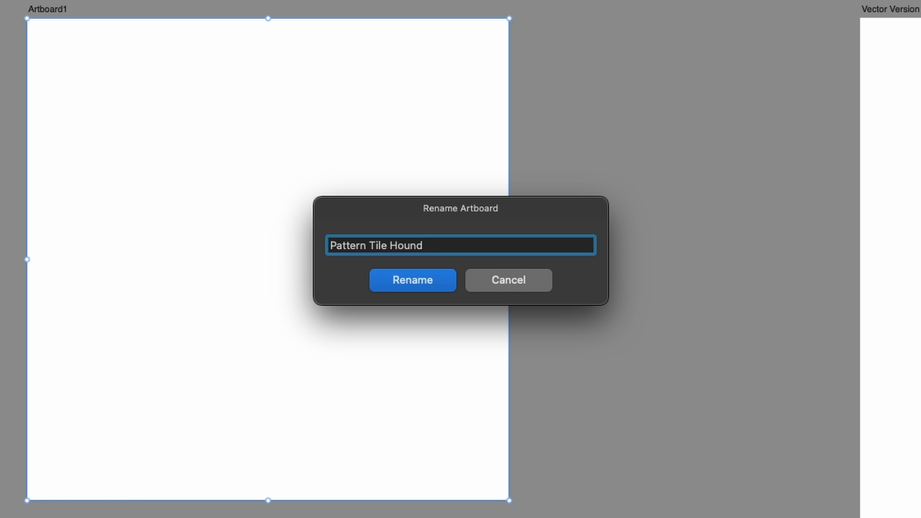
pyautogui.write('stooth')
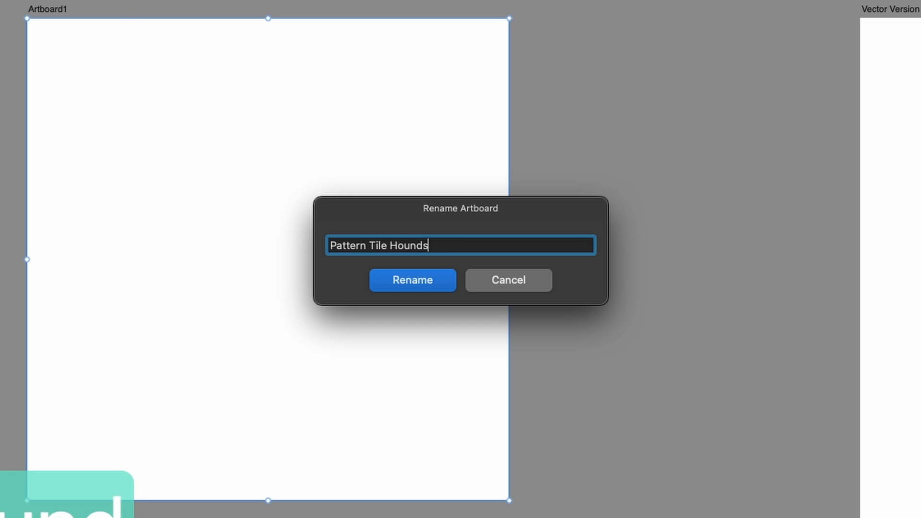
pyautogui.press('Return')
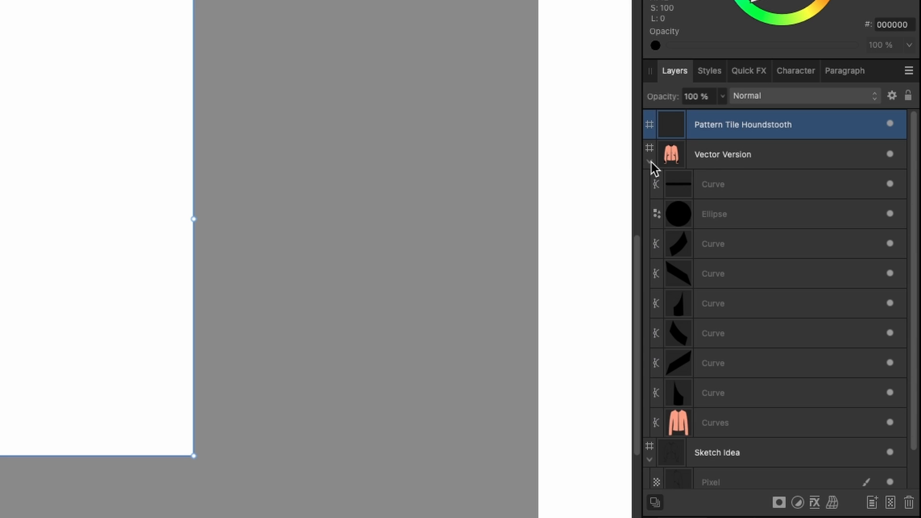
pyautogui.click(650, 162)
pyautogui.click(651, 190)
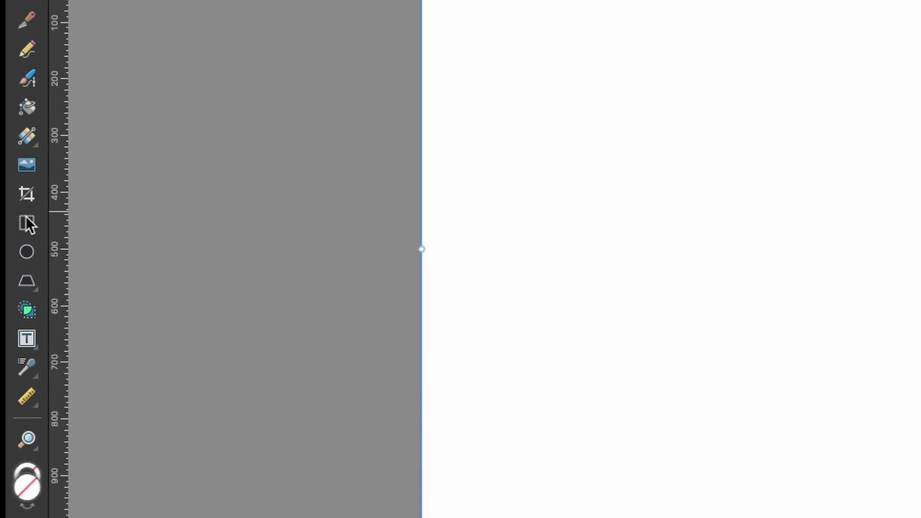
# Step: Draw a 1000 by 1000 px rectangle covering the whole Pattern Tile Houndstooth artboard and fill it white
pyautogui.click(26, 218)
pyautogui.moveTo(499, 20)
pyautogui.mouseDown()
pyautogui.moveTo(683, 175)
pyautogui.moveTo(813, 320)
pyautogui.mouseUp()
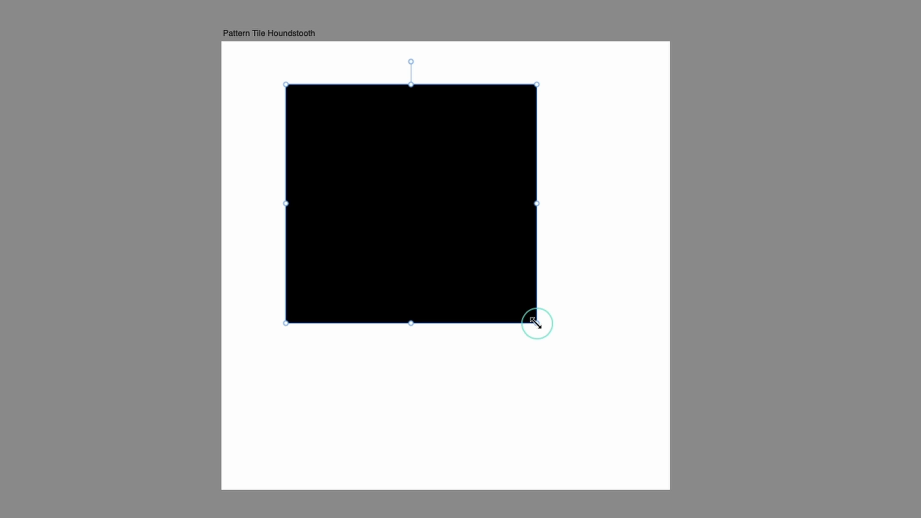
pyautogui.moveTo(404, 294); pyautogui.dragTo(488, 399)
pyautogui.moveTo(286, 84); pyautogui.dragTo(221, 43)
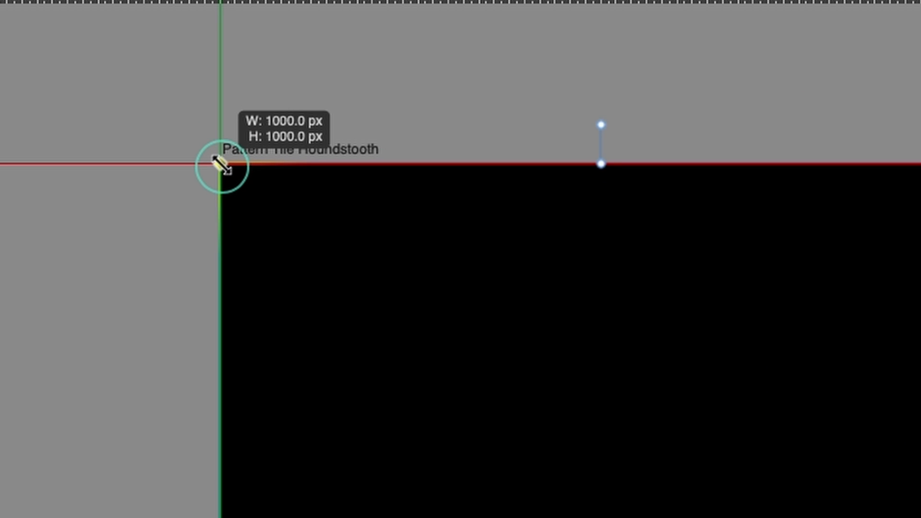
pyautogui.moveTo(221, 166); pyautogui.dragTo(221, 165)
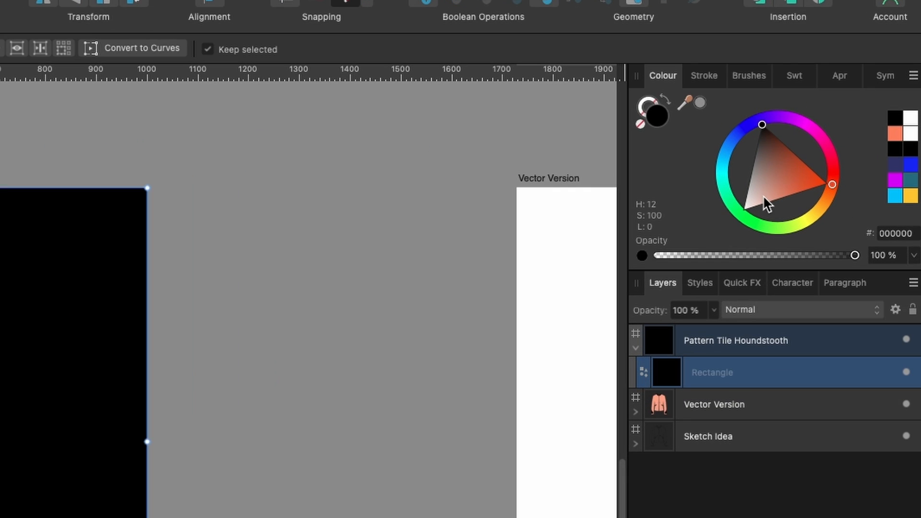
pyautogui.moveTo(763, 197); pyautogui.dragTo(744, 208)
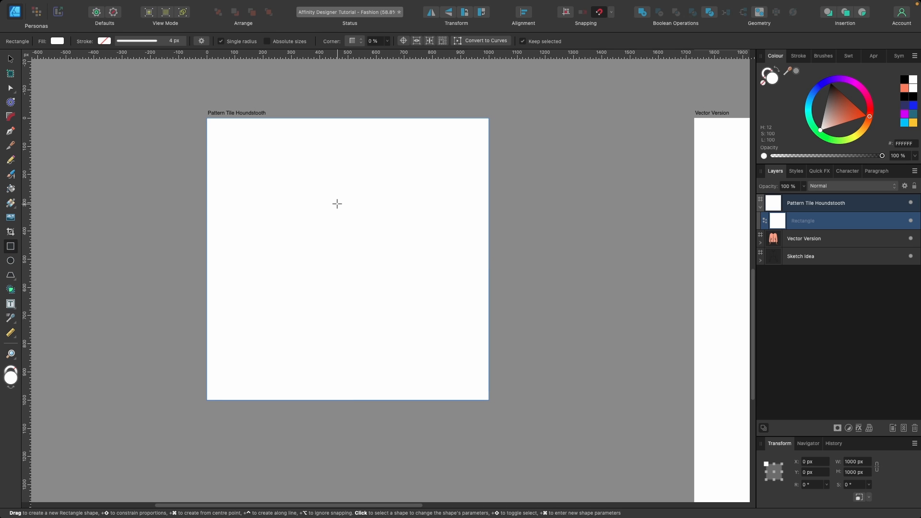
# Step: Duplicate the white background square, fill the copy black and shrink it to 500 by 500 px in the artboard's upper-left quarter
pyautogui.press('super+c')
pyautogui.press('super+v')
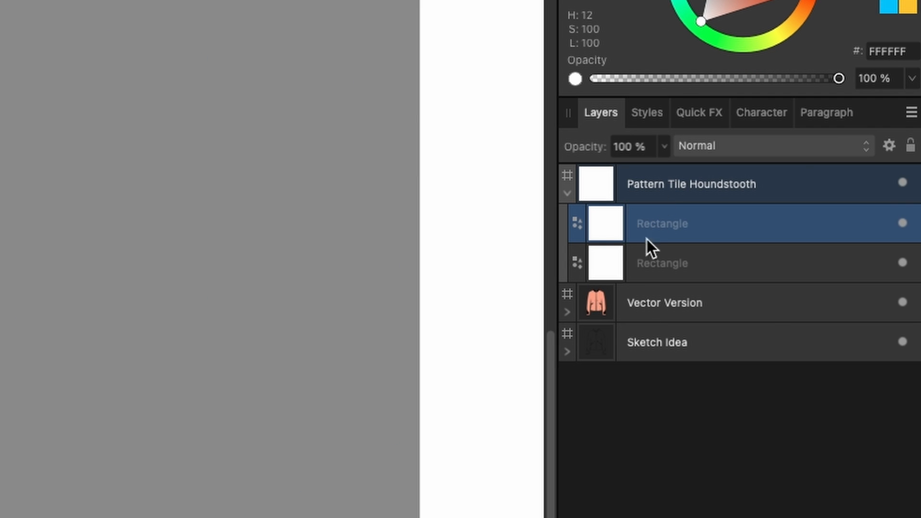
pyautogui.moveTo(829, 109); pyautogui.dragTo(828, 65)
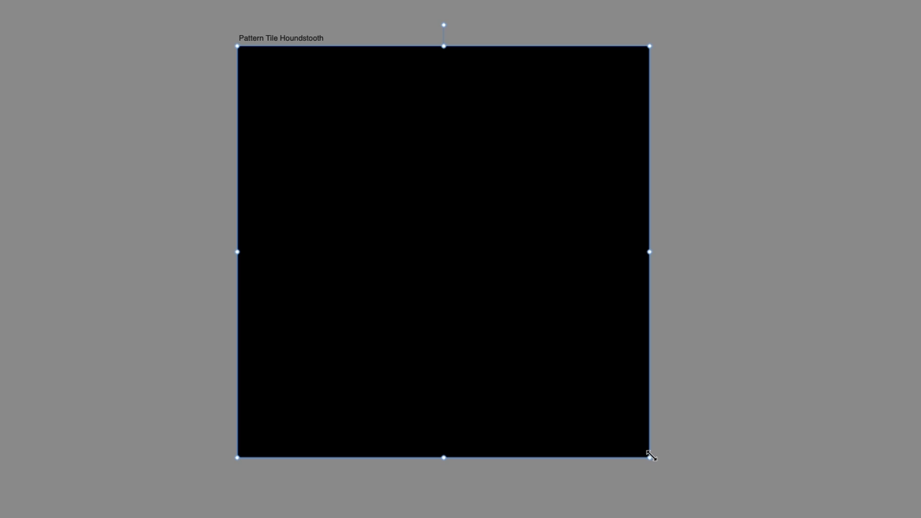
pyautogui.moveTo(649, 456); pyautogui.dragTo(431, 264)
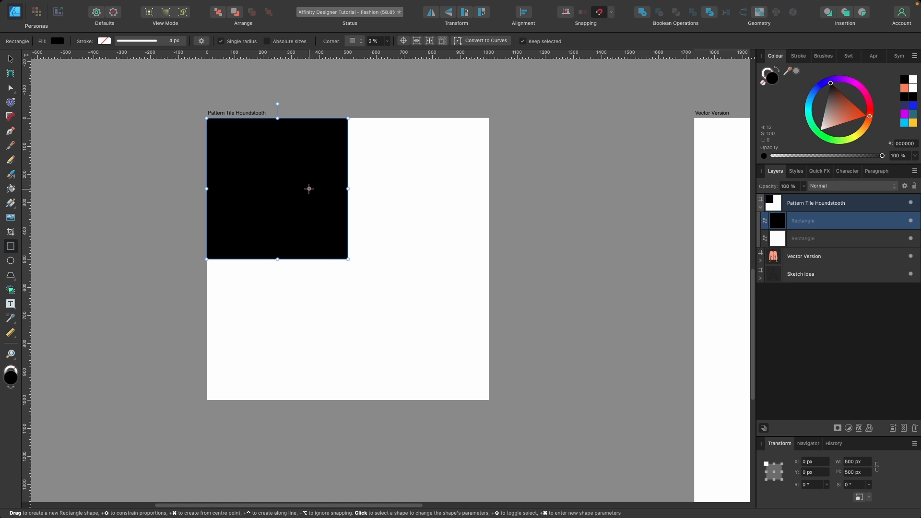
# Step: Copy the black 500 px square diagonally into the artboard's lower-right quarter and fill the copy white
pyautogui.press('v')
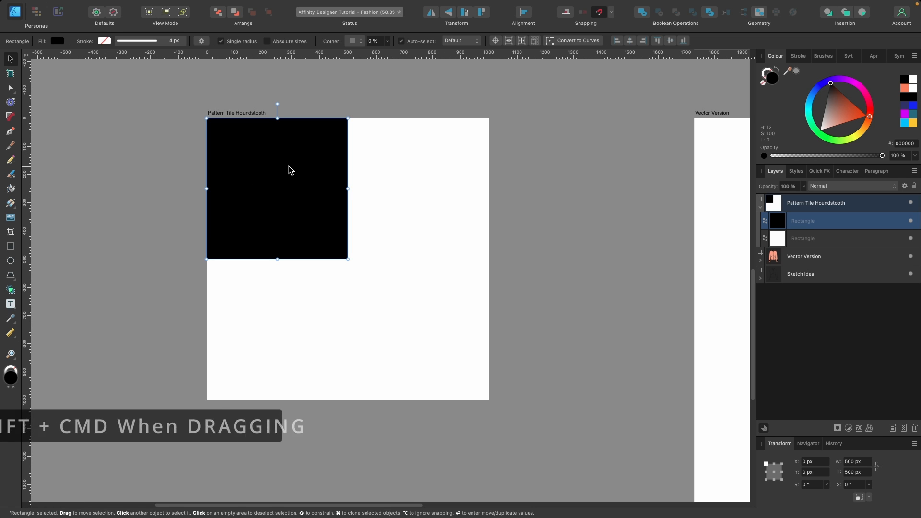
pyautogui.moveTo(288, 166); pyautogui.dragTo(432, 302)
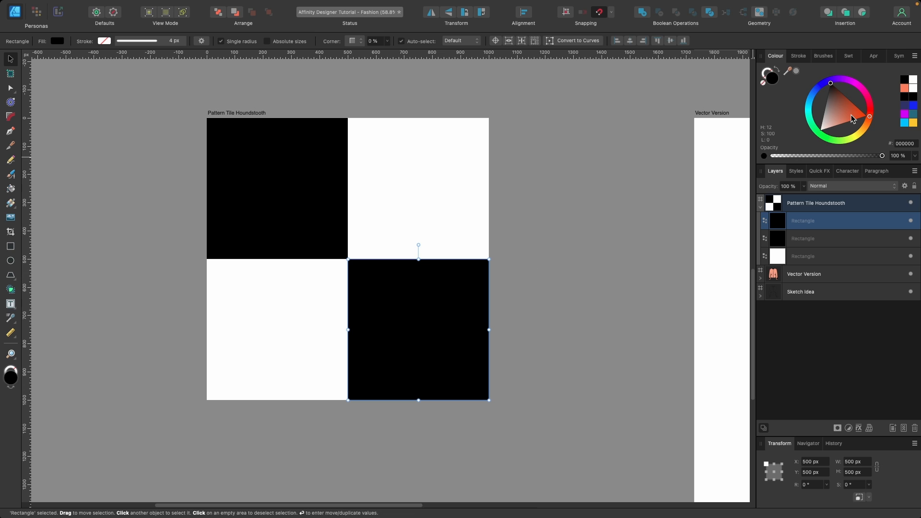
pyautogui.moveTo(852, 118); pyautogui.dragTo(785, 175)
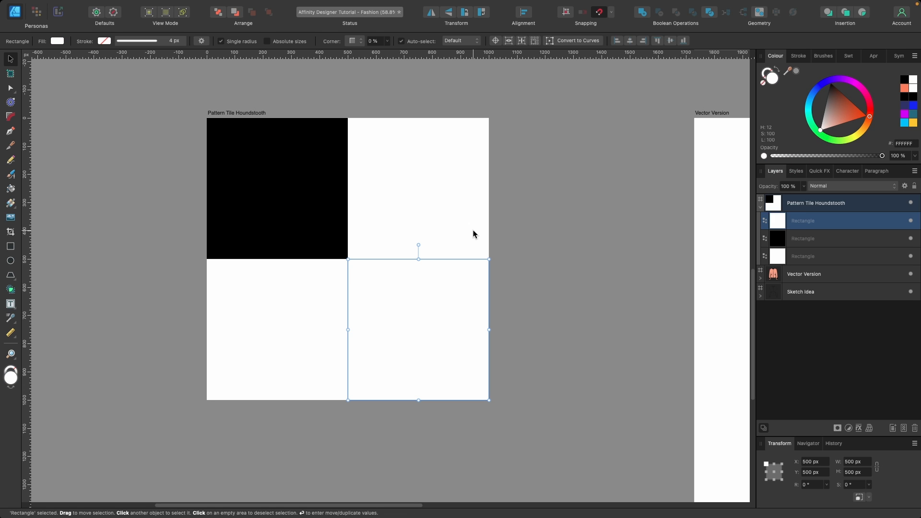
# Step: Duplicate the black square and turn the copy into an orange FF5B31 strip 1000 px wide and 98.8 px high along the artboard's top edge
pyautogui.click(308, 205)
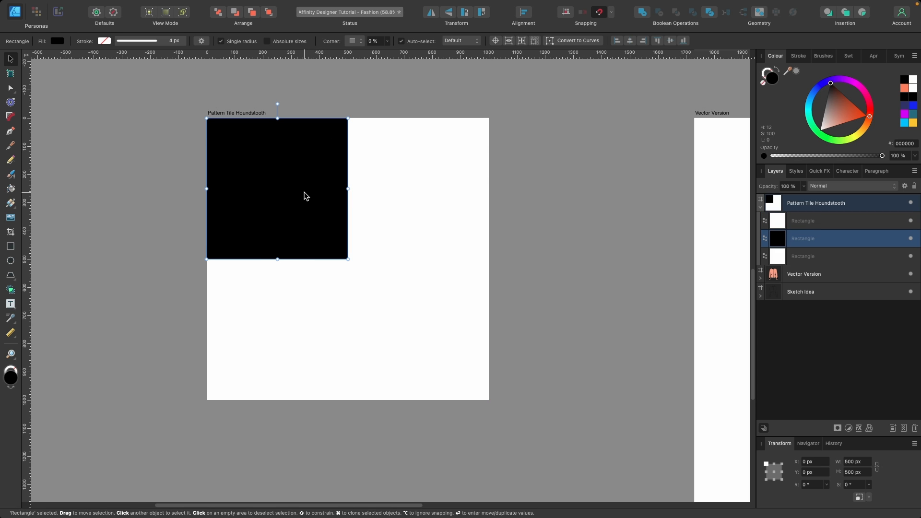
pyautogui.press('super+c')
pyautogui.press('super+v')
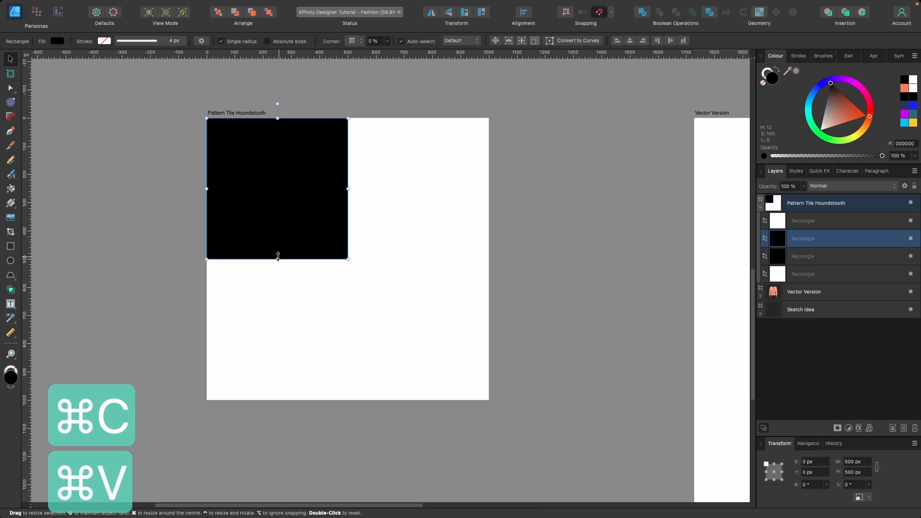
pyautogui.moveTo(278, 257); pyautogui.dragTo(277, 151)
pyautogui.moveTo(846, 112); pyautogui.dragTo(857, 118)
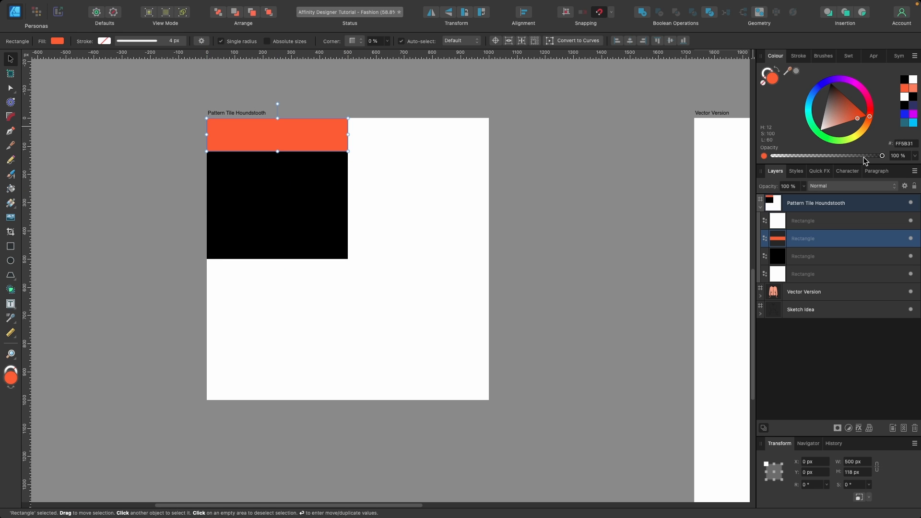
pyautogui.moveTo(348, 134); pyautogui.dragTo(488, 130)
pyautogui.moveTo(347, 151); pyautogui.dragTo(350, 147)
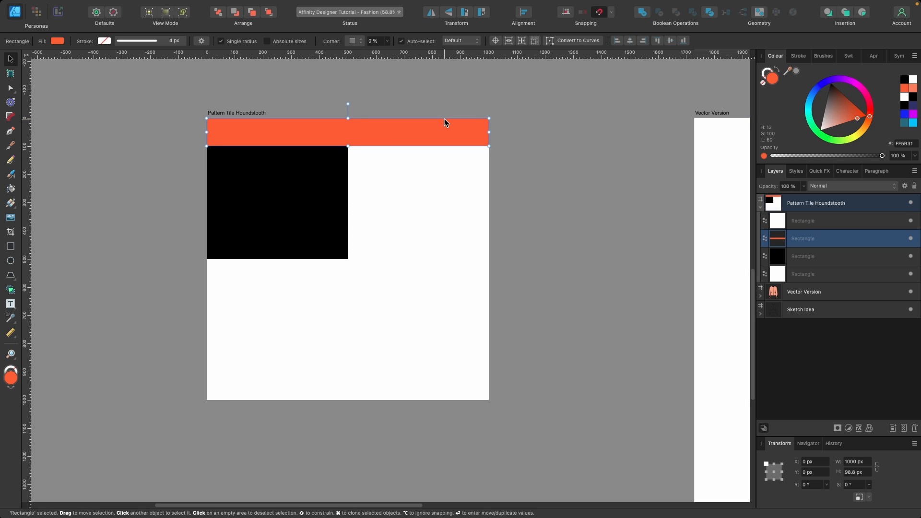
# Step: Duplicate the orange strip repeatedly, each copy directly below the previous one, to make eight stacked strips
pyautogui.press('Return')
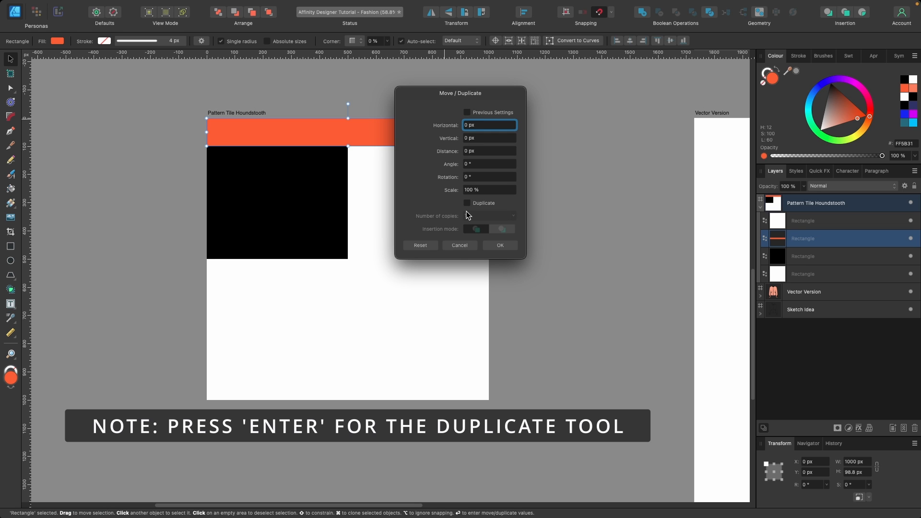
pyautogui.click(457, 248)
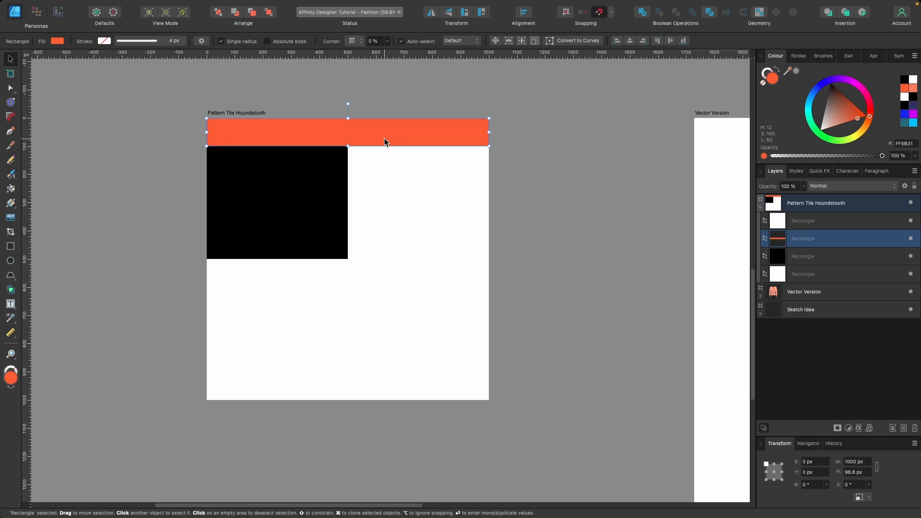
pyautogui.press('super+j')
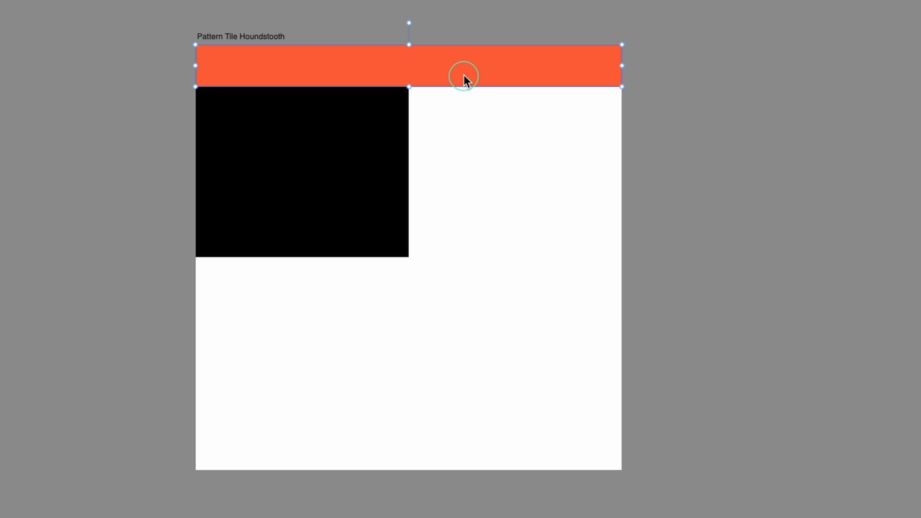
pyautogui.moveTo(463, 75); pyautogui.dragTo(467, 118)
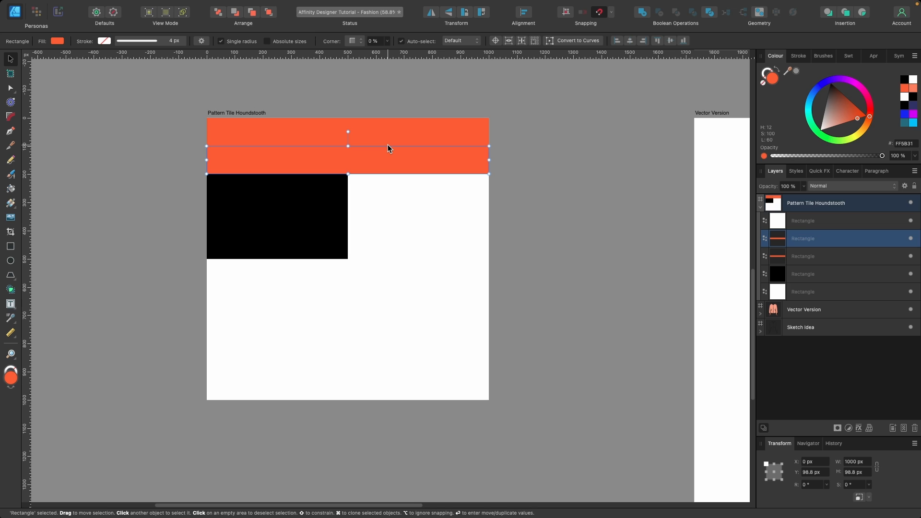
pyautogui.press('super+j')
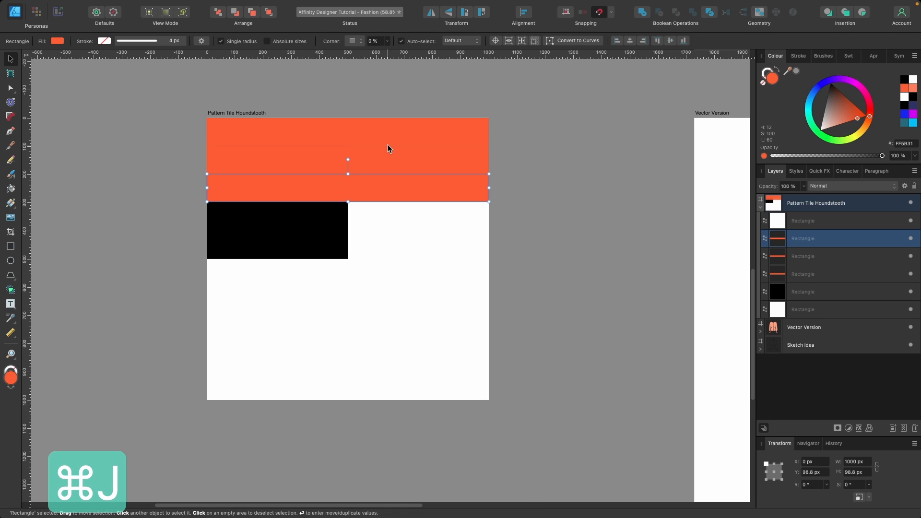
pyautogui.press('super+j')
pyautogui.press('super+j')
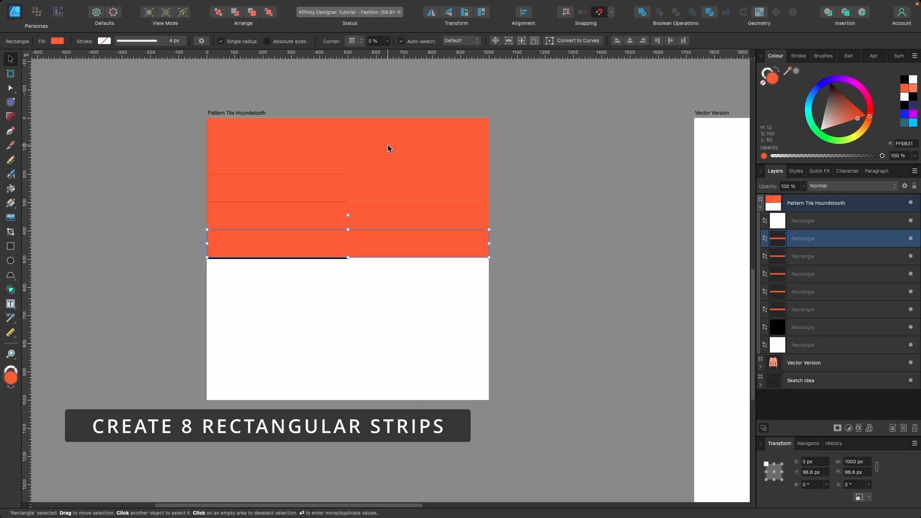
pyautogui.press('super+j')
pyautogui.press('super+j')
pyautogui.press('super+j')
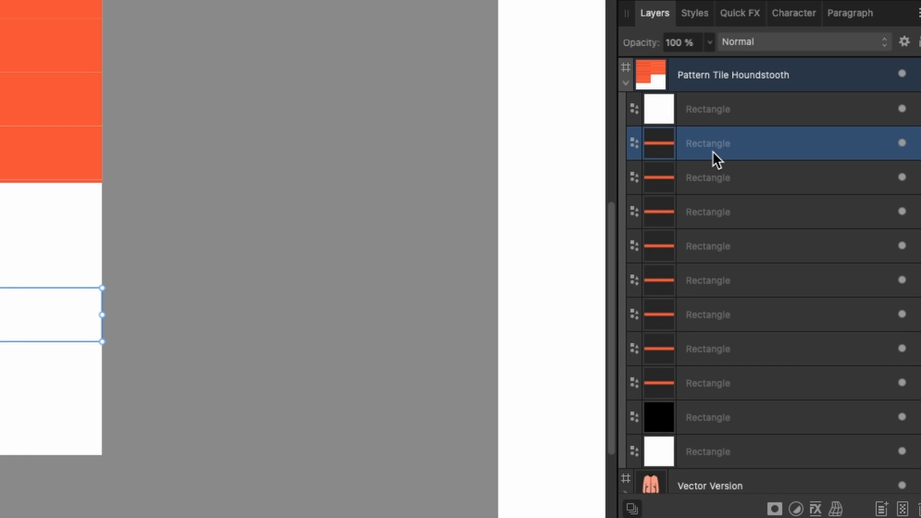
# Step: Select all eight orange strips and stretch them down together to the artboard's bottom edge
pyautogui.keyDown('shift'); pyautogui.click(719, 382); pyautogui.keyUp('shift')
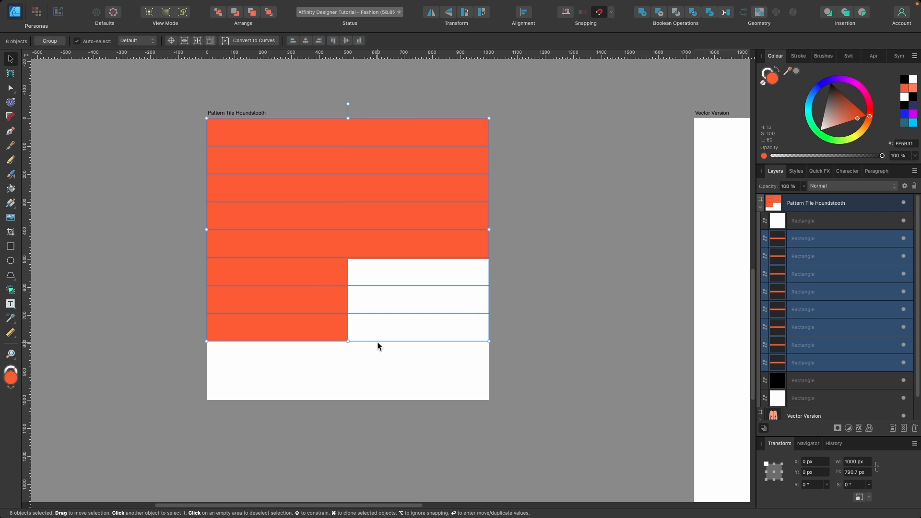
pyautogui.moveTo(348, 341); pyautogui.dragTo(349, 392)
pyautogui.moveTo(447, 456); pyautogui.dragTo(446, 467)
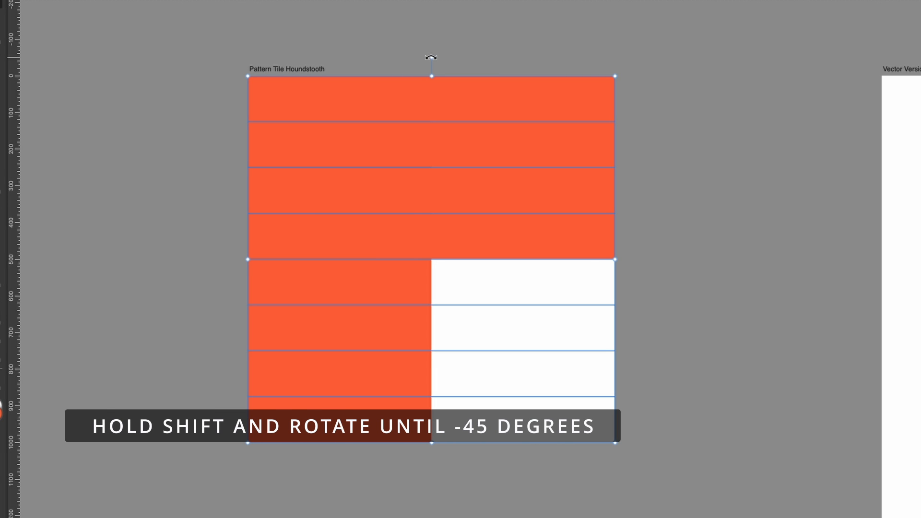
# Step: Rotate the eight strips to -45° and enlarge them about their centre to 1414.2 px square, reaching the artboard's corners
pyautogui.moveTo(430, 57); pyautogui.dragTo(567, 110)
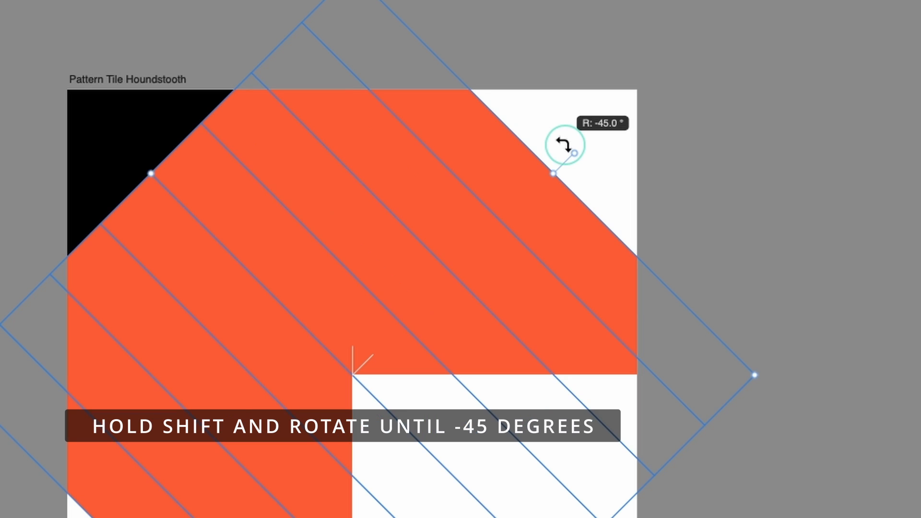
pyautogui.moveTo(564, 144); pyautogui.dragTo(564, 143)
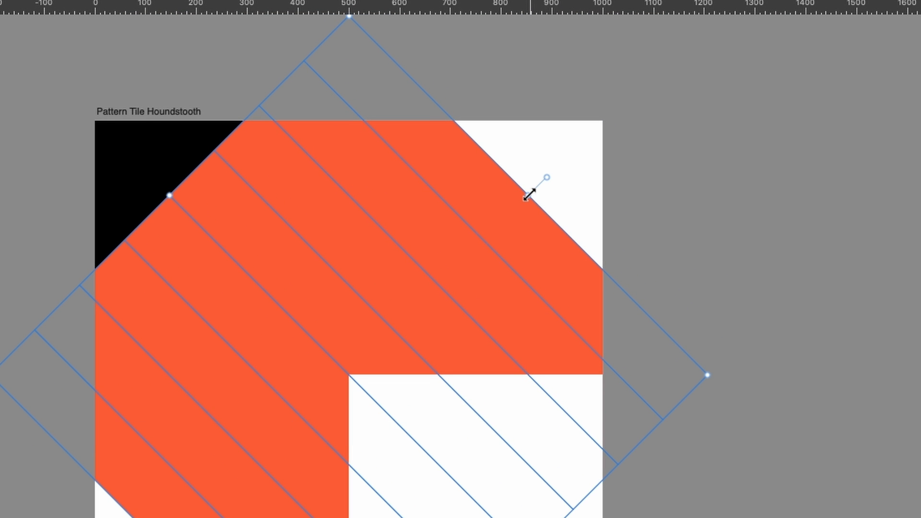
pyautogui.click(529, 194)
pyautogui.moveTo(530, 194); pyautogui.dragTo(611, 133)
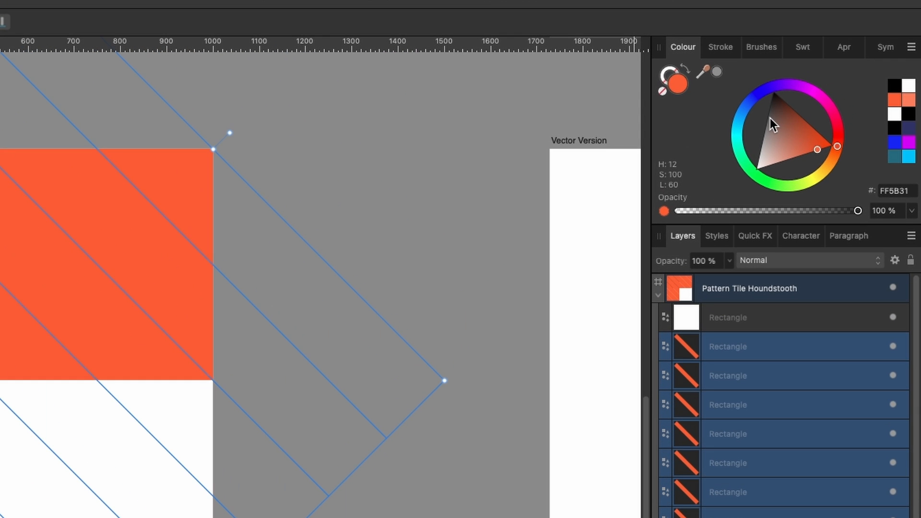
# Step: Fill all eight diagonal strips with black (000000) and select the Pattern Tile Houndstooth artboard
pyautogui.click(828, 99)
pyautogui.moveTo(769, 118); pyautogui.dragTo(759, 44)
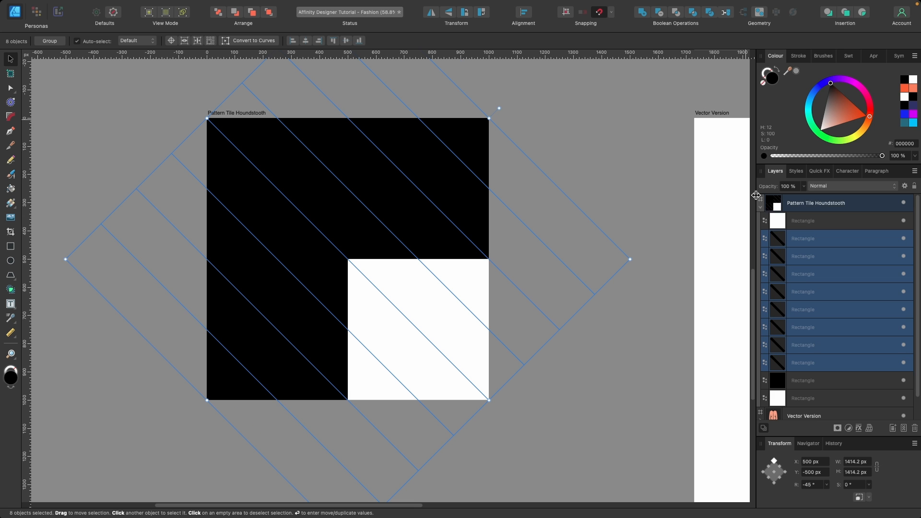
pyautogui.scroll(-3, 552, 405)
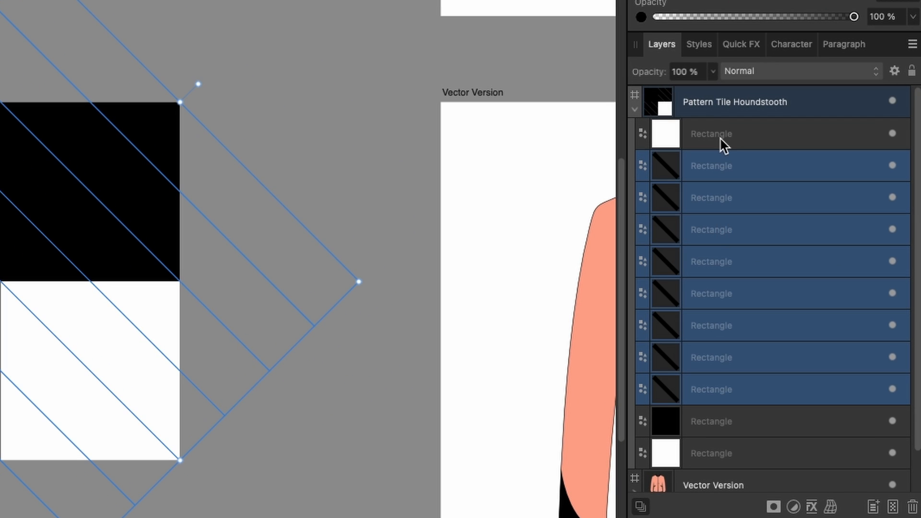
pyautogui.click(717, 105)
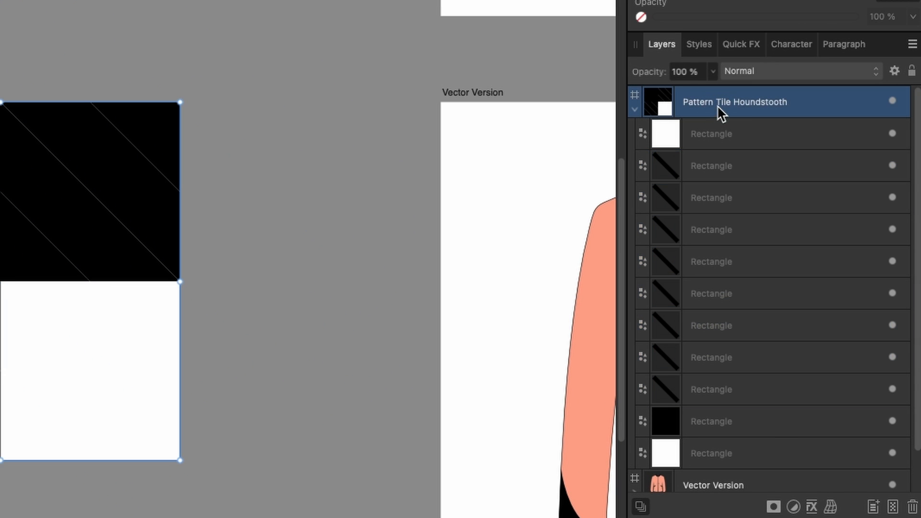
# Step: Select all rectangles on the Pattern Tile Houndstooth artboard and delete the strip areas extending beyond its edges with the Shape Builder
pyautogui.click(737, 138)
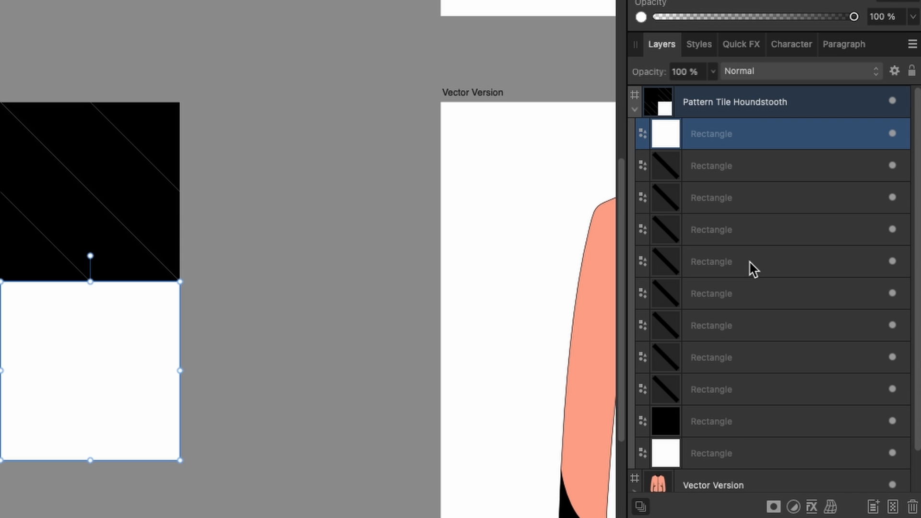
pyautogui.keyDown('shift'); pyautogui.click(736, 454); pyautogui.keyUp('shift')
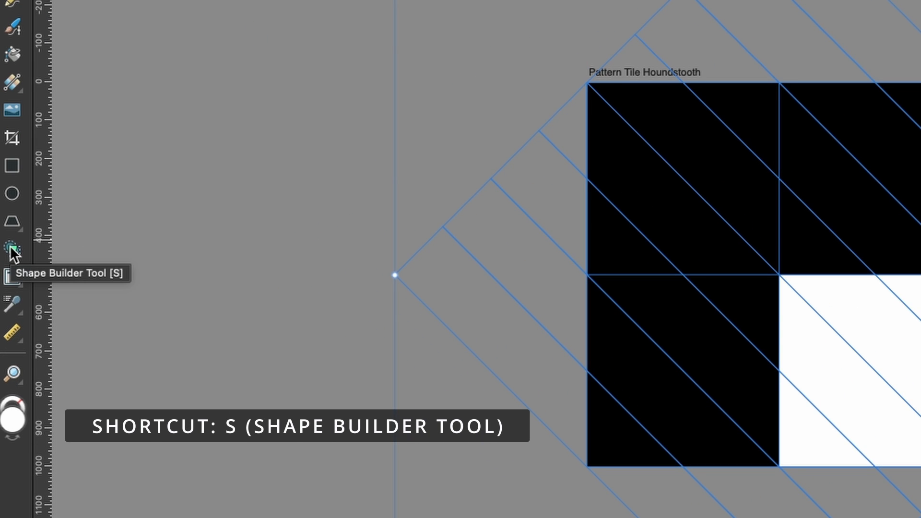
pyautogui.click(10, 248)
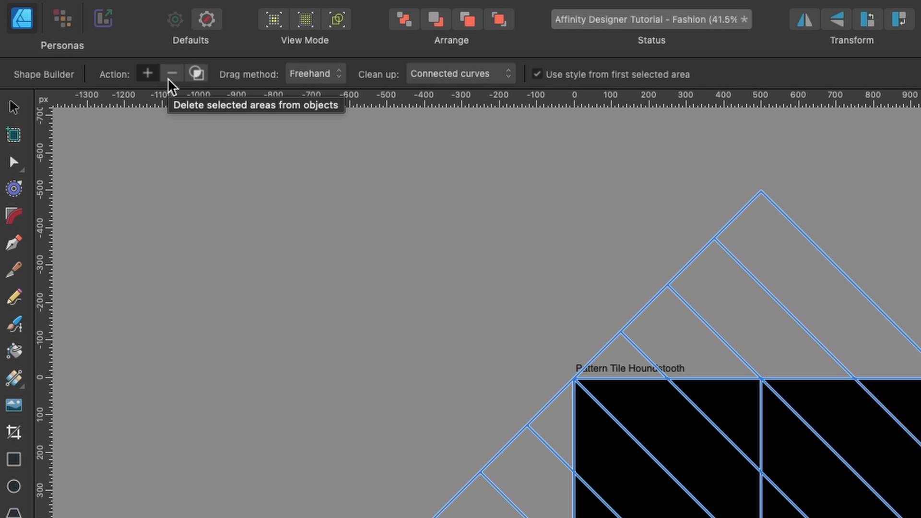
pyautogui.click(168, 78)
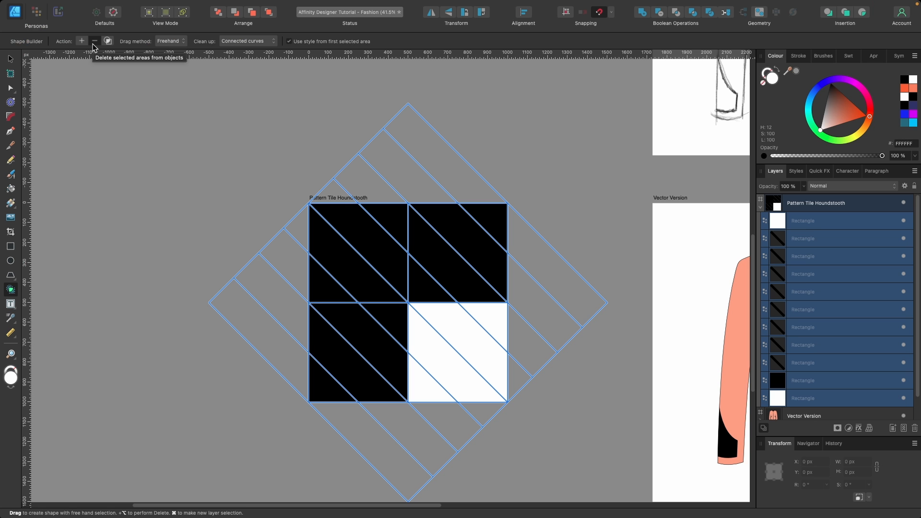
pyautogui.moveTo(901, 269); pyautogui.dragTo(733, 322)
pyautogui.moveTo(393, 174)
pyautogui.mouseDown()
pyautogui.moveTo(331, 190)
pyautogui.moveTo(251, 190)
pyautogui.moveTo(243, 361)
pyautogui.mouseUp()
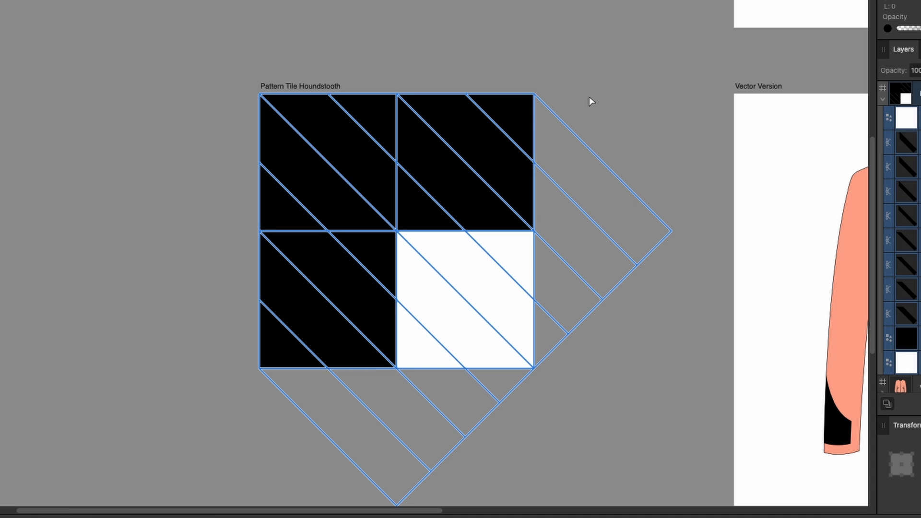
pyautogui.moveTo(590, 101)
pyautogui.mouseDown()
pyautogui.moveTo(619, 132)
pyautogui.moveTo(556, 358)
pyautogui.mouseUp()
pyautogui.moveTo(503, 373); pyautogui.dragTo(259, 422)
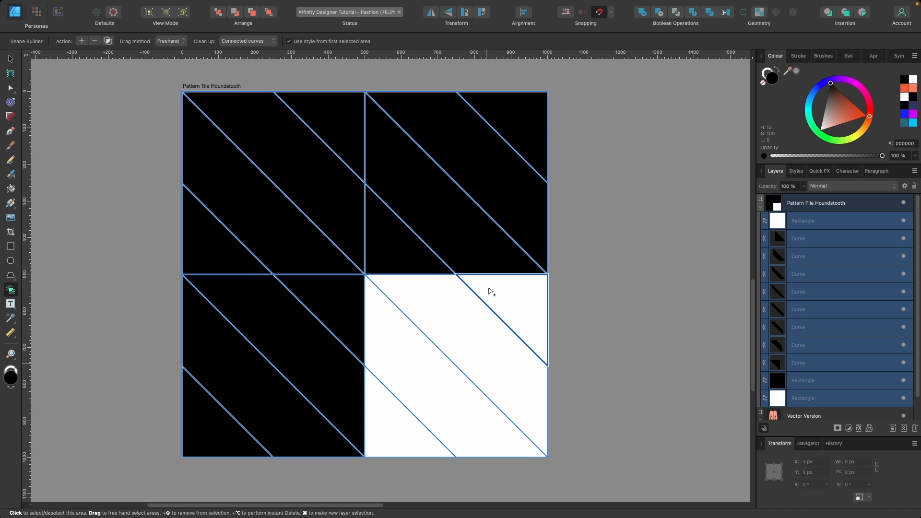
# Step: Merge the white square with its two adjoining black triangles, and merge all pieces of the tile's upper-left black square into one shape
pyautogui.moveTo(512, 290)
pyautogui.mouseDown()
pyautogui.moveTo(482, 348)
pyautogui.moveTo(432, 395)
pyautogui.mouseUp()
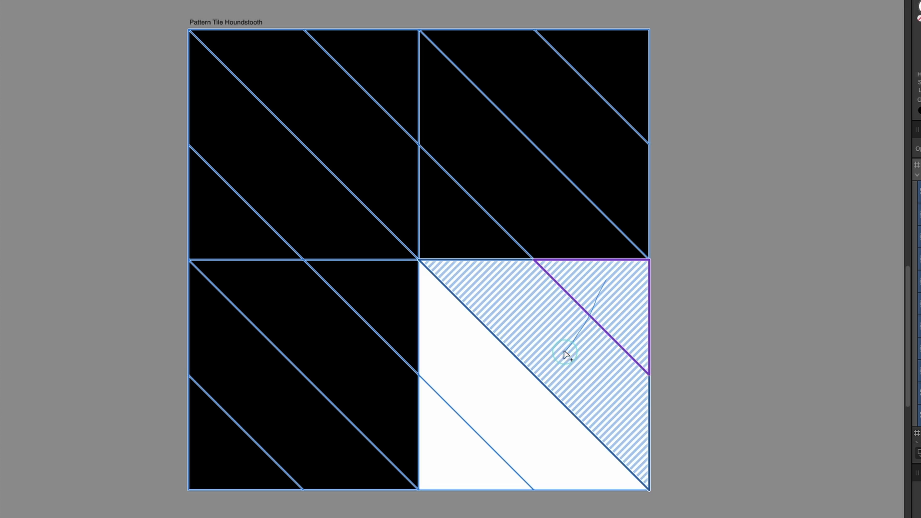
pyautogui.moveTo(503, 411)
pyautogui.mouseDown()
pyautogui.moveTo(466, 445)
pyautogui.moveTo(447, 361)
pyautogui.moveTo(405, 315)
pyautogui.moveTo(443, 290)
pyautogui.moveTo(459, 241)
pyautogui.mouseUp()
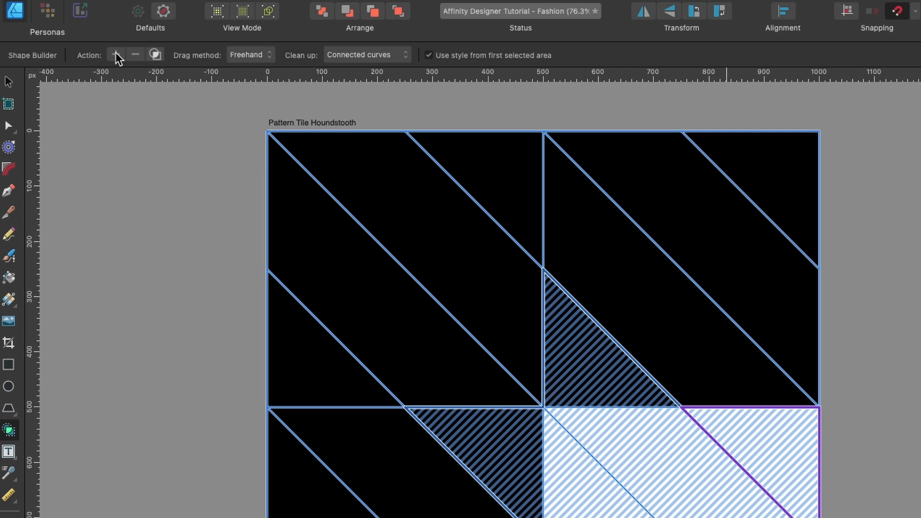
pyautogui.click(116, 54)
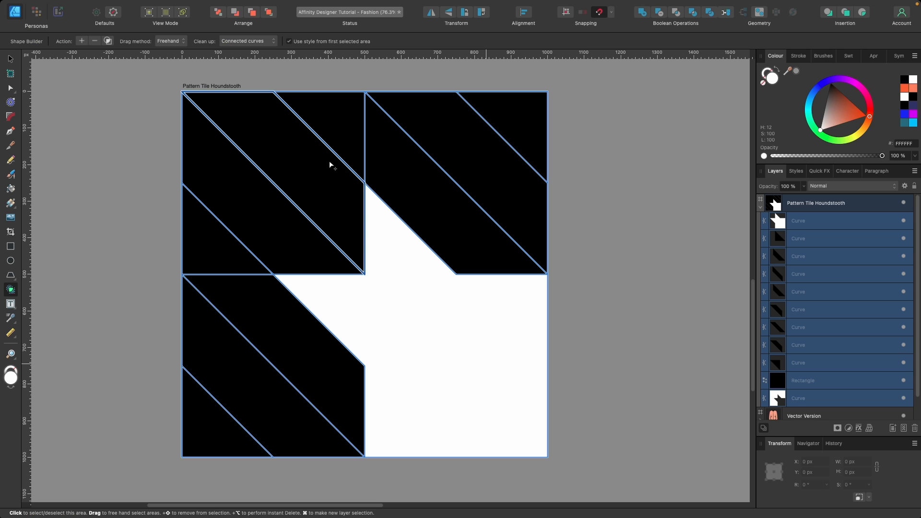
pyautogui.moveTo(335, 107); pyautogui.dragTo(205, 227)
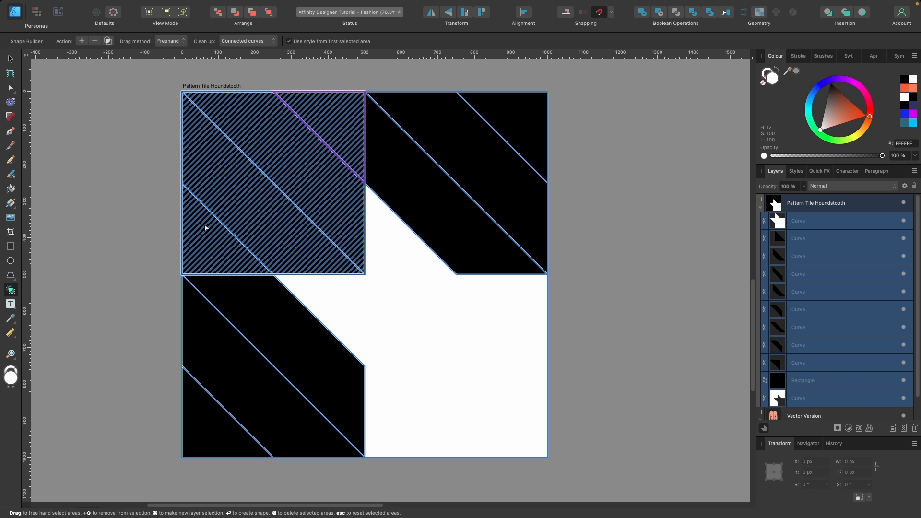
pyautogui.click(82, 41)
# Step: Delete the outer diagonal strips in the tile's upper-right and lower-left squares, and merge the inner black strips with the upper-left square
pyautogui.click(483, 144)
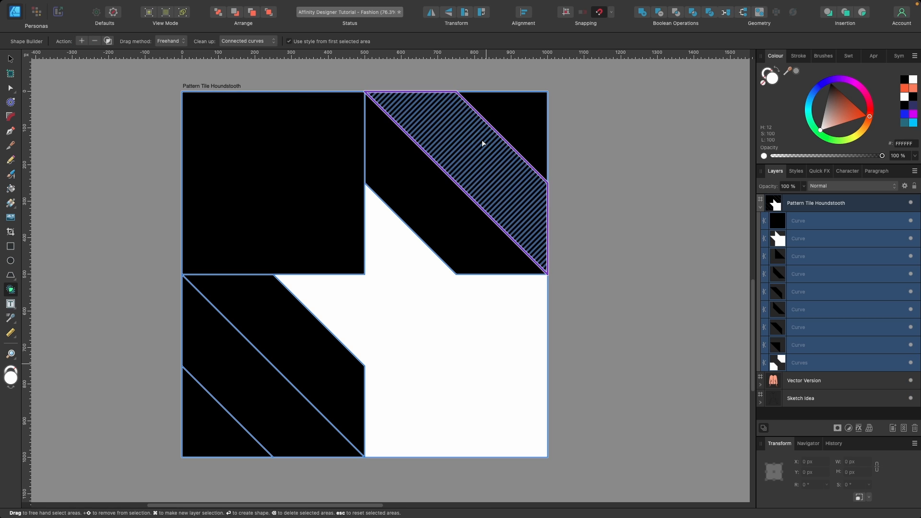
pyautogui.click(252, 366)
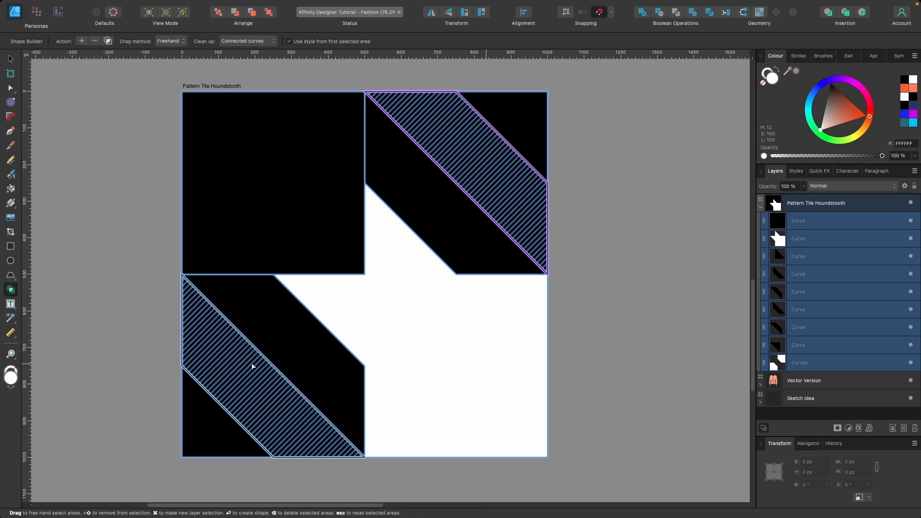
pyautogui.click(106, 43)
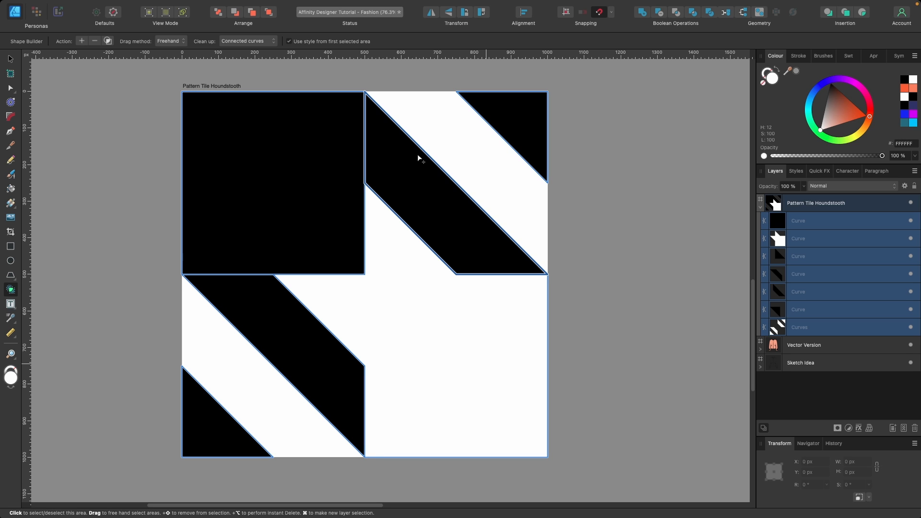
pyautogui.moveTo(417, 159)
pyautogui.mouseDown()
pyautogui.moveTo(390, 171)
pyautogui.moveTo(288, 145)
pyautogui.moveTo(253, 271)
pyautogui.moveTo(286, 304)
pyautogui.mouseUp()
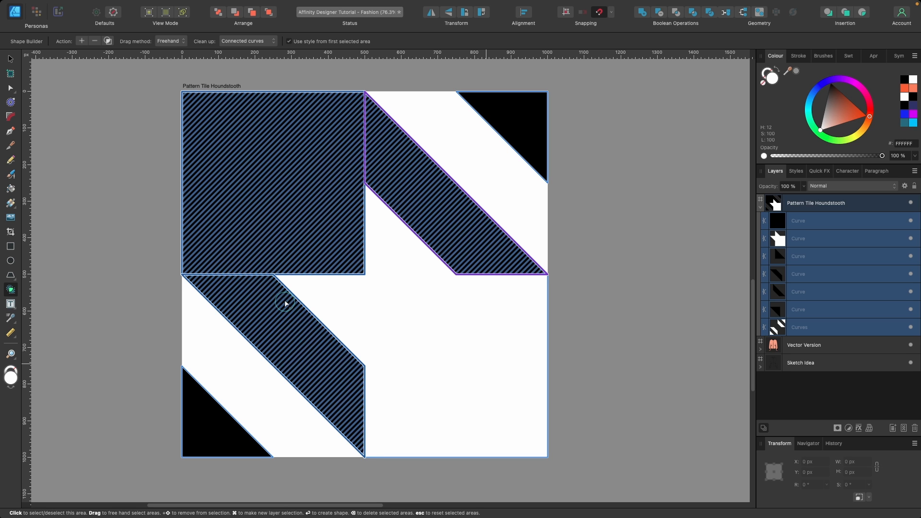
pyautogui.click(82, 42)
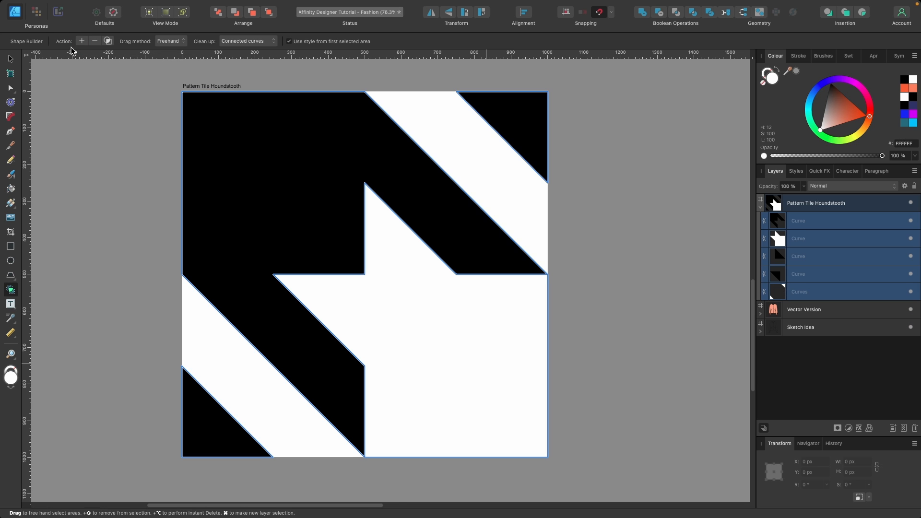
# Step: Delete the white star-shaped curve and the remaining white corner curves, leaving only the black shapes on the tile
pyautogui.click(10, 58)
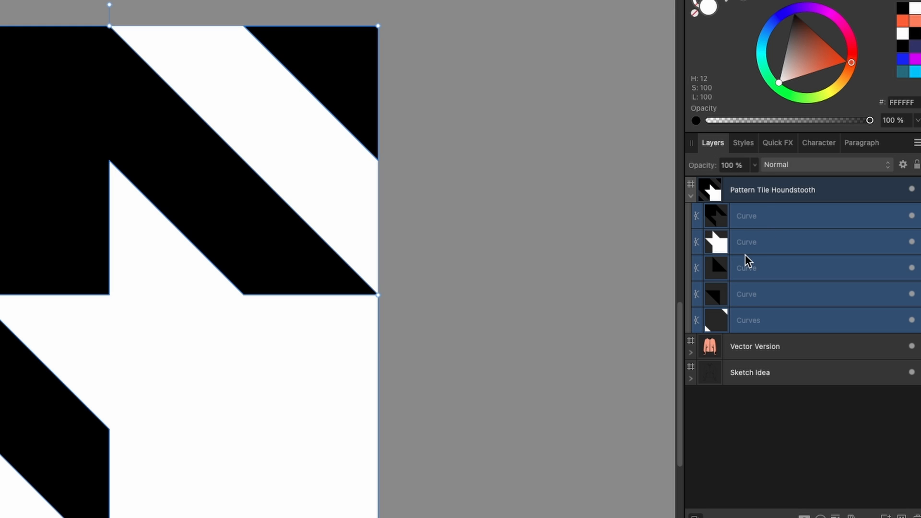
pyautogui.click(757, 243)
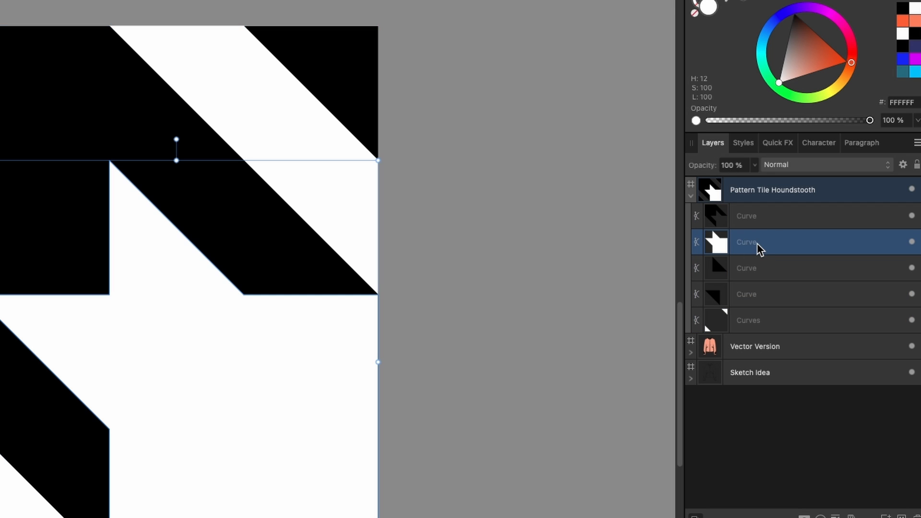
pyautogui.press('Delete')
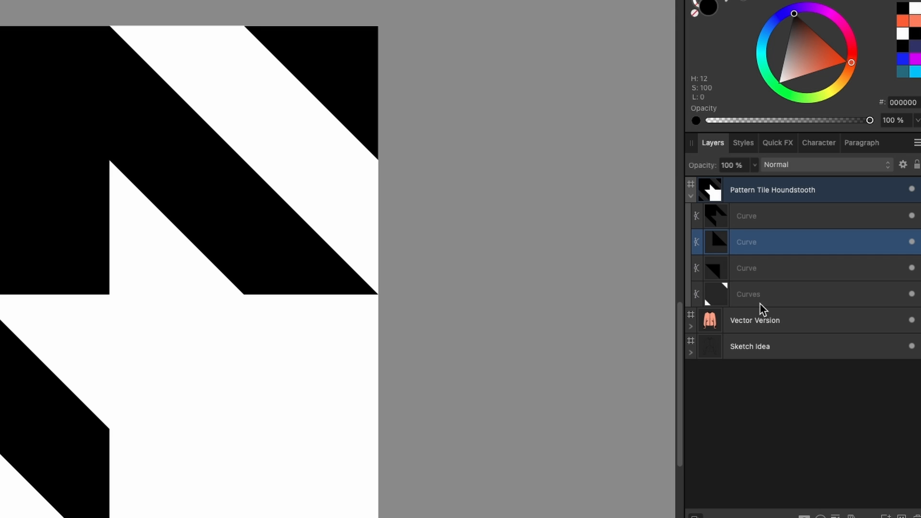
pyautogui.click(758, 294)
pyautogui.press('Delete')
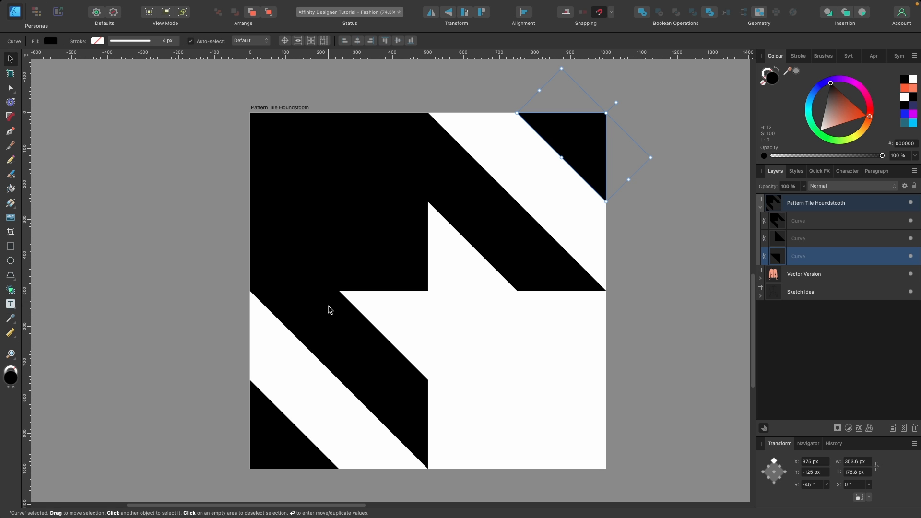
# Step: Turn on the document's transparent background to check the tile's empty areas, and turn it off again
pyautogui.click(193, 157)
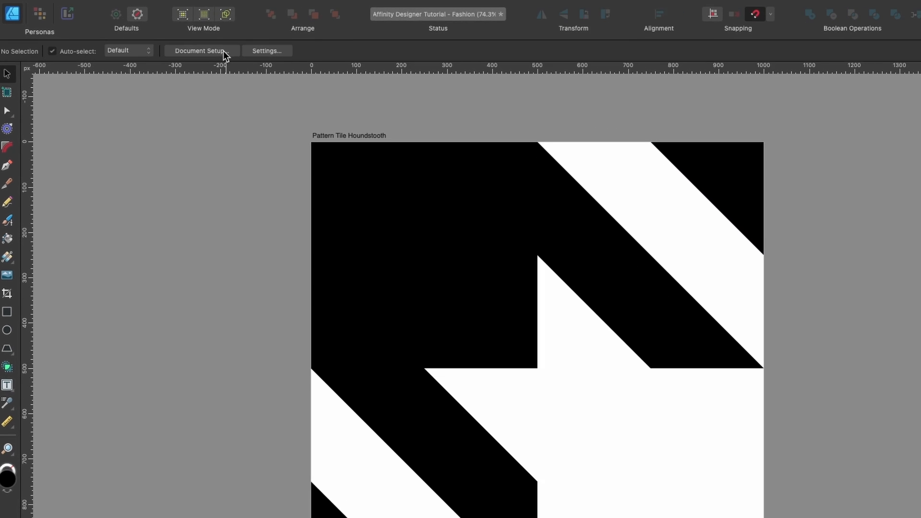
pyautogui.click(173, 42)
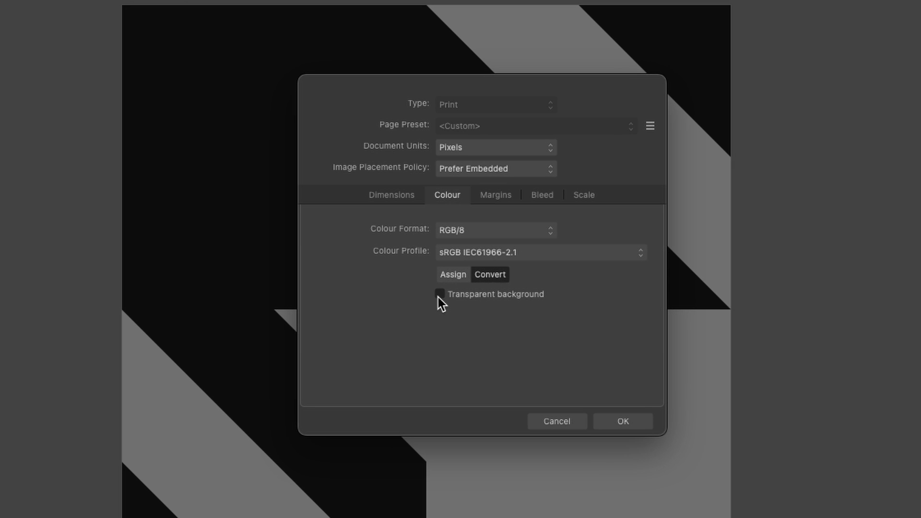
pyautogui.click(615, 422)
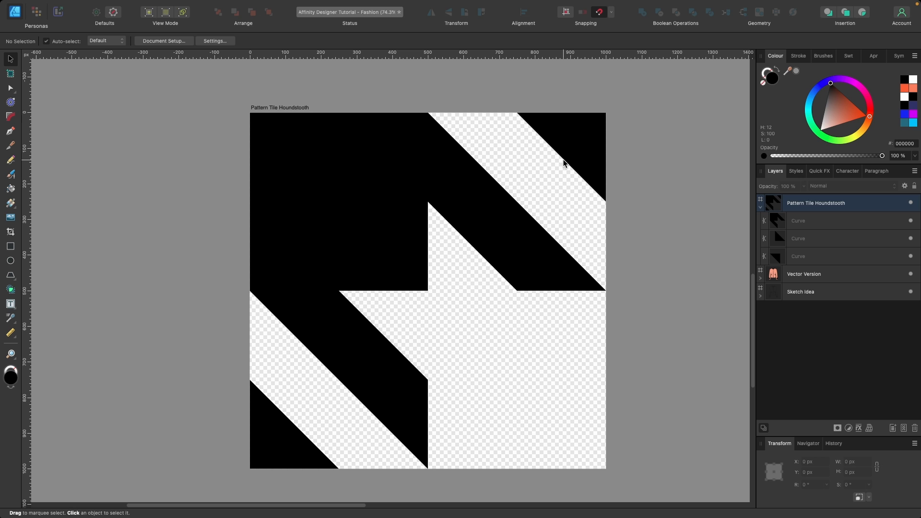
pyautogui.click(175, 43)
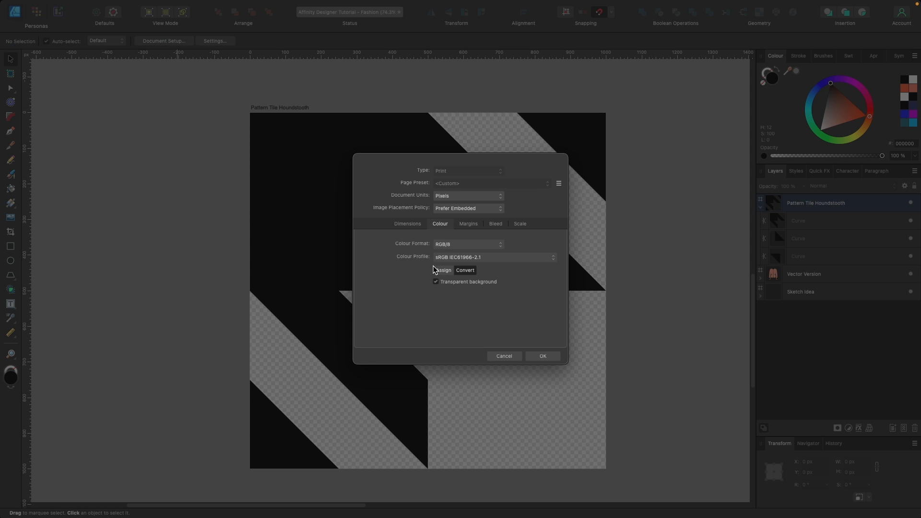
pyautogui.click(436, 283)
pyautogui.click(542, 356)
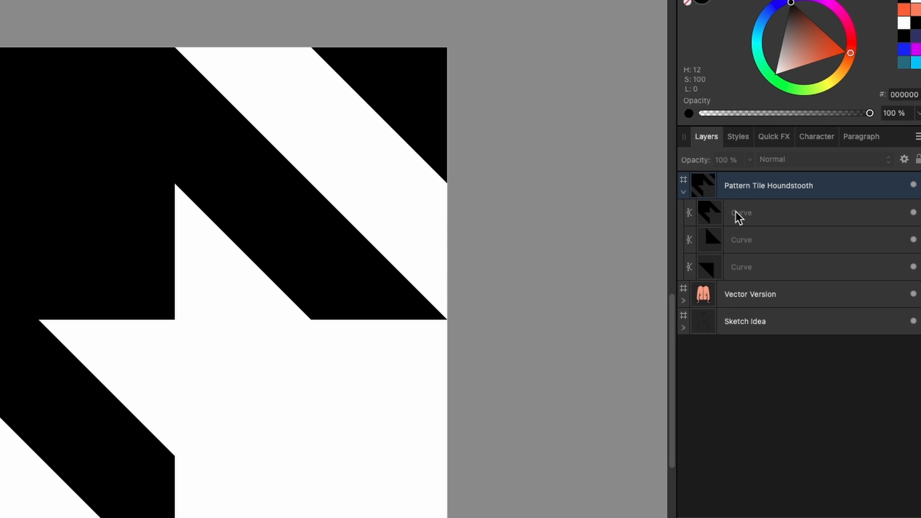
# Step: Select the three black curves of the houndstooth tile and combine them with the Add boolean operation
pyautogui.click(735, 212)
pyautogui.keyDown('shift'); pyautogui.click(753, 269); pyautogui.keyUp('shift')
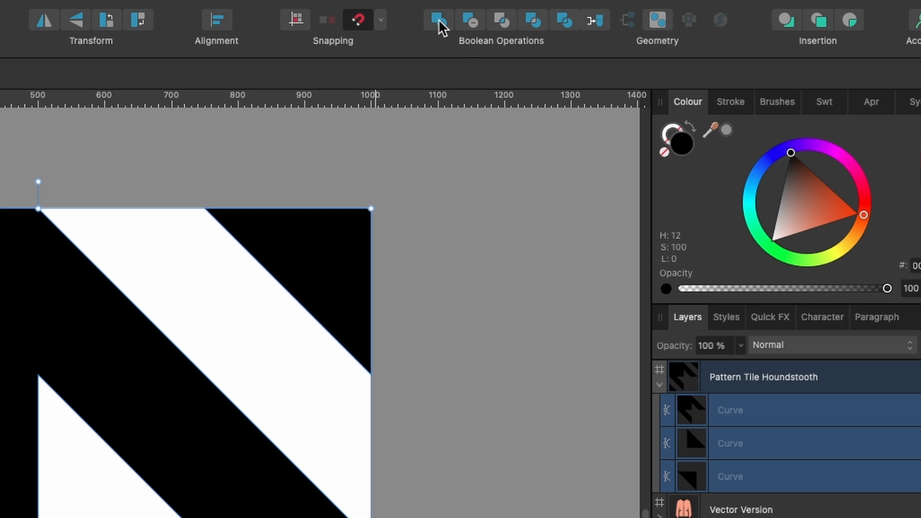
pyautogui.click(438, 19)
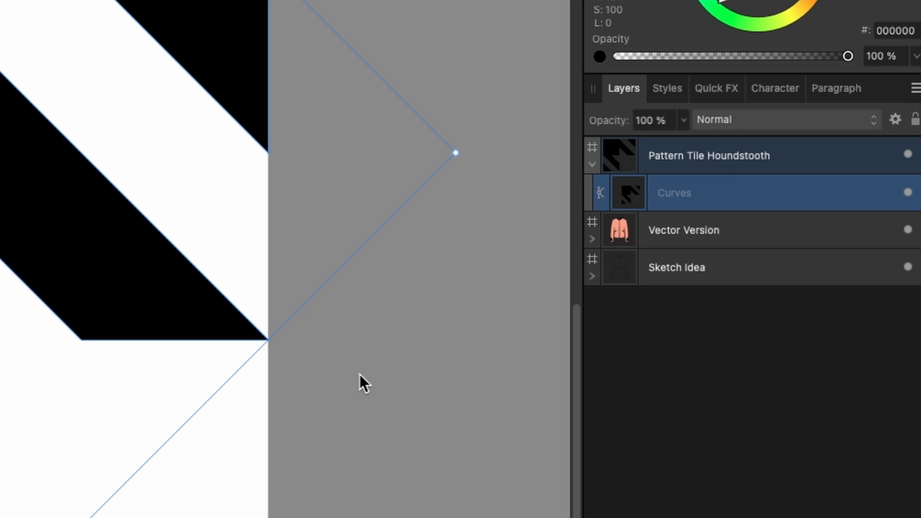
# Step: Cycle the selection box of the combined houndstooth curve to align it with the artboard
pyautogui.scroll(-3, 359, 374)
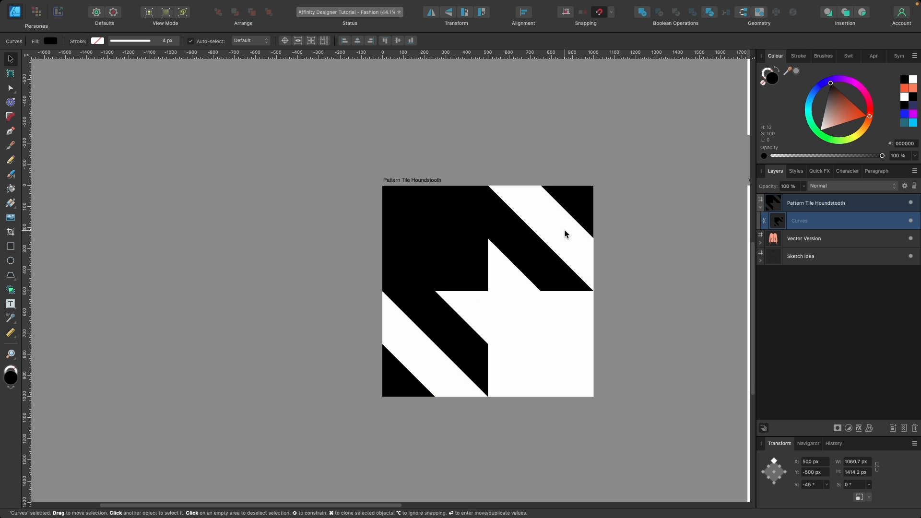
pyautogui.moveTo(221, 1)
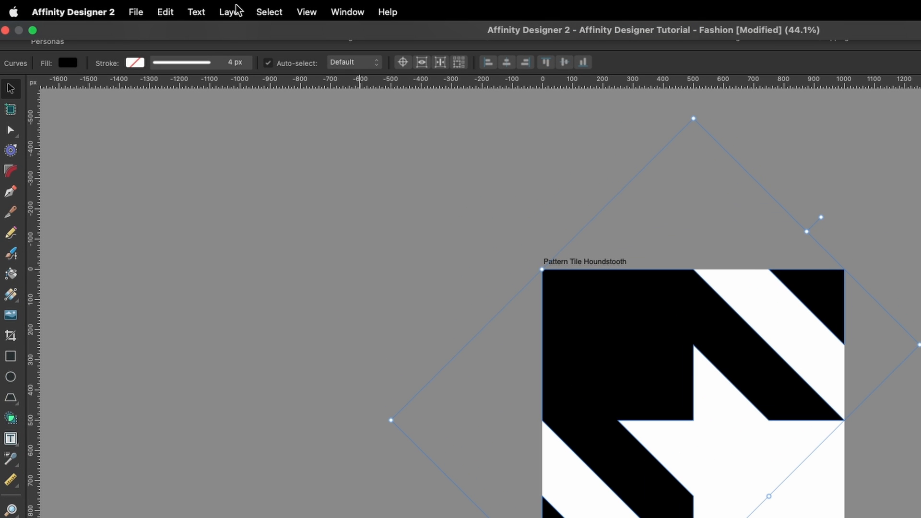
pyautogui.click(269, 12)
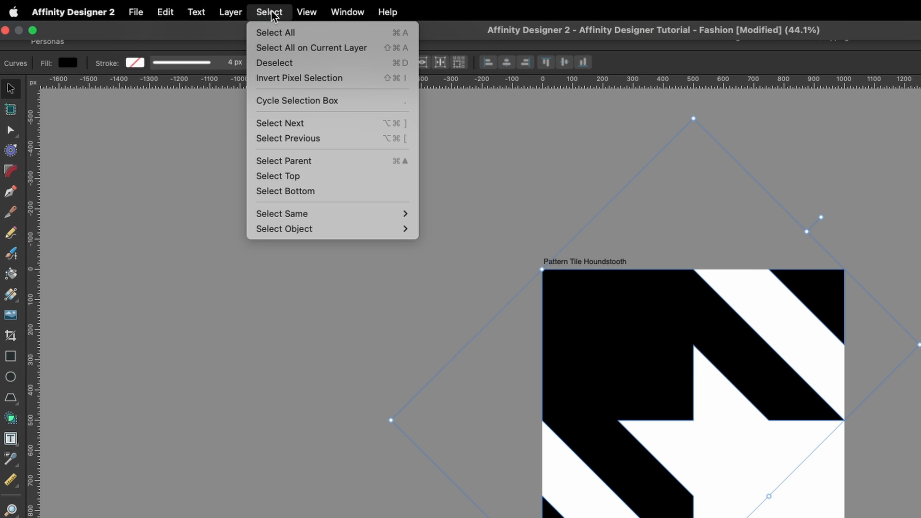
pyautogui.click(306, 102)
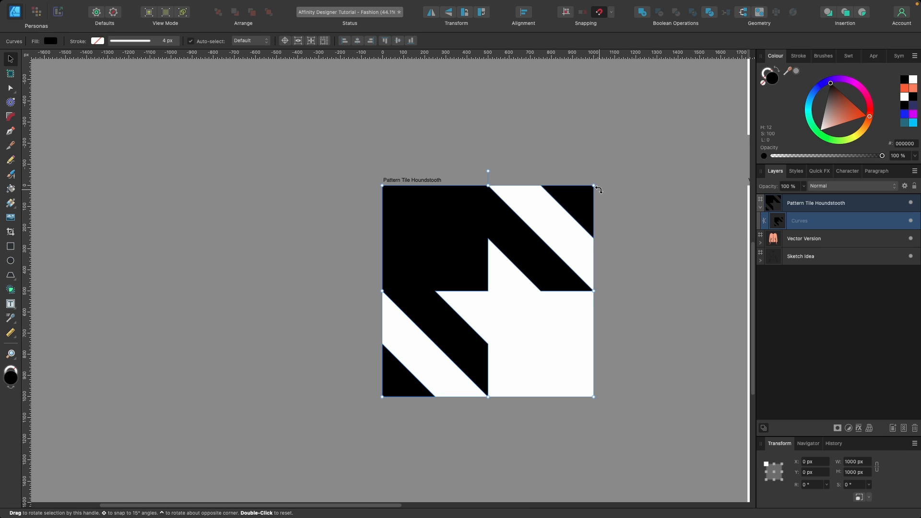
# Step: Separate the combined houndstooth curve into its pieces and add them together again to straighten its bounding box
pyautogui.click(691, 85)
pyautogui.click(597, 103)
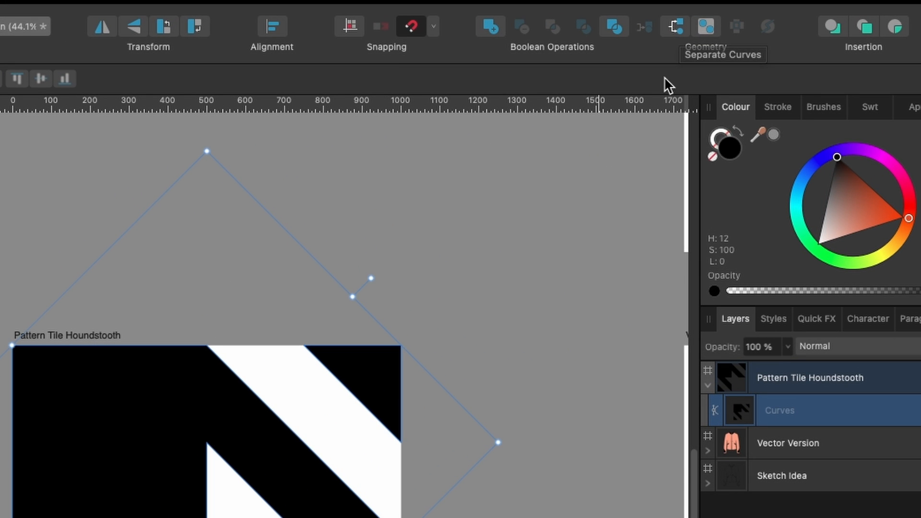
pyautogui.click(673, 26)
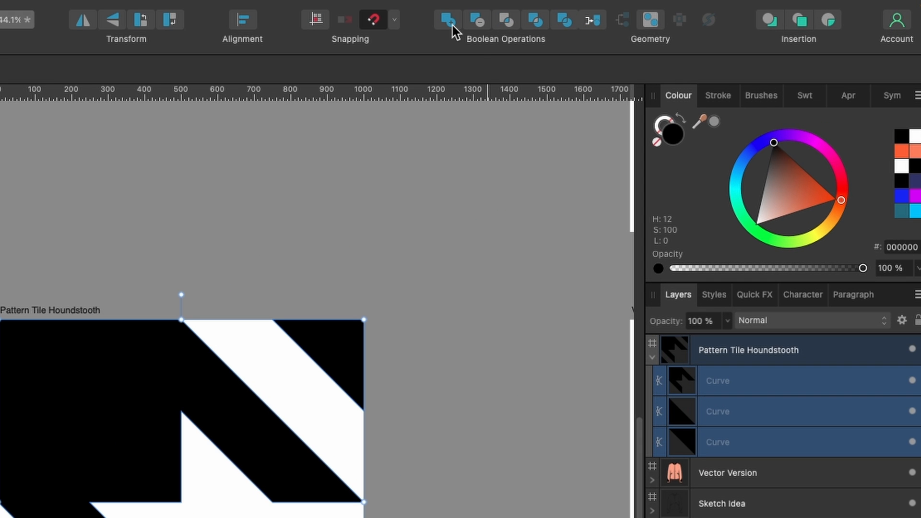
pyautogui.click(453, 25)
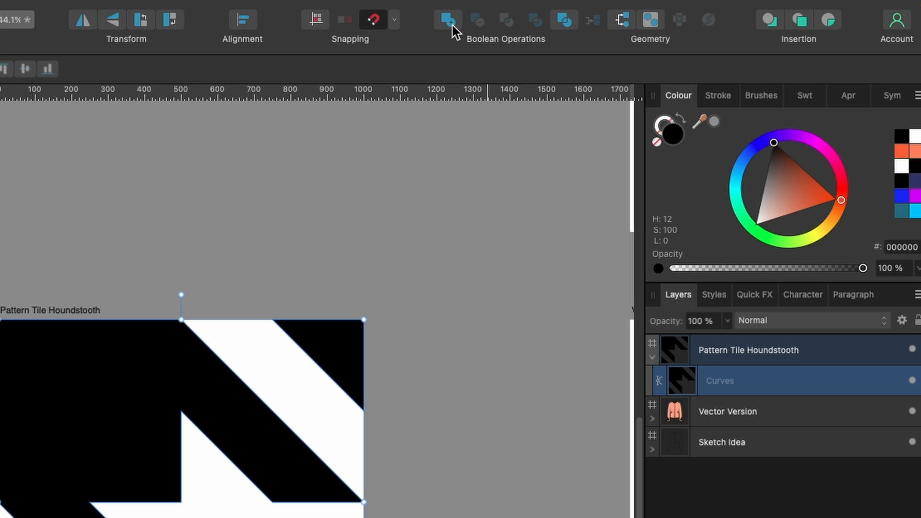
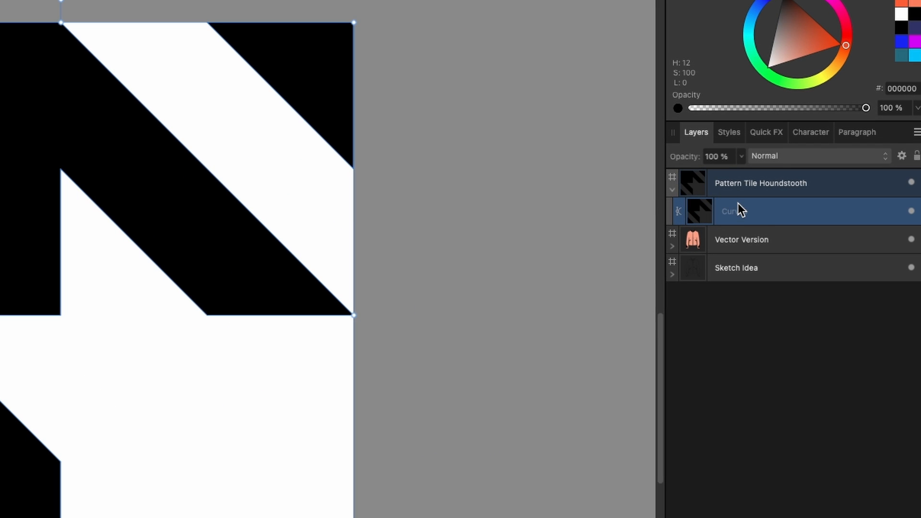
# Step: Copy the combined houndstooth curve into the symbol on Artboard1 of the Master Repeat Pattern Template document
pyautogui.press('super+c')
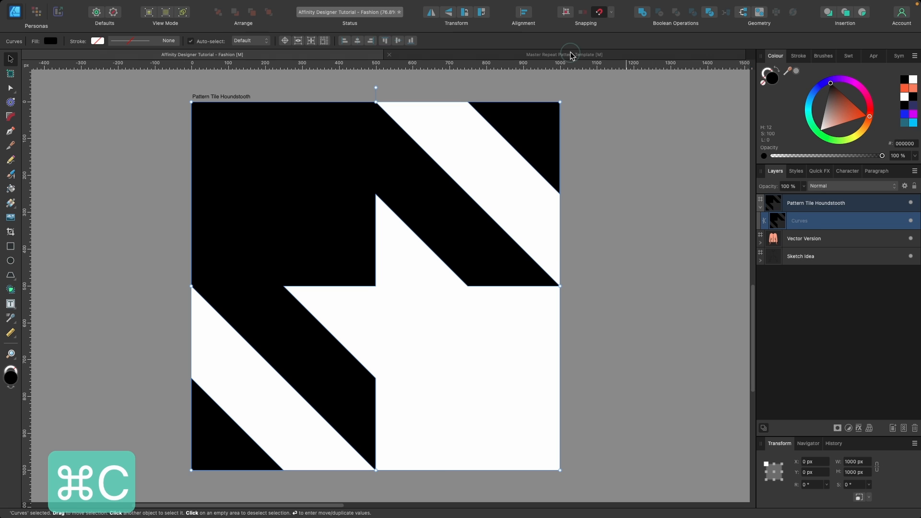
pyautogui.click(571, 54)
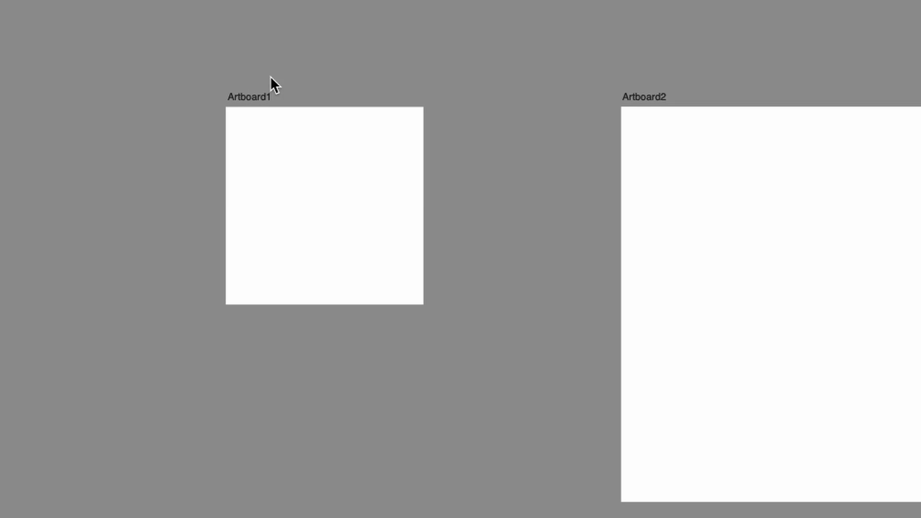
pyautogui.click(248, 194)
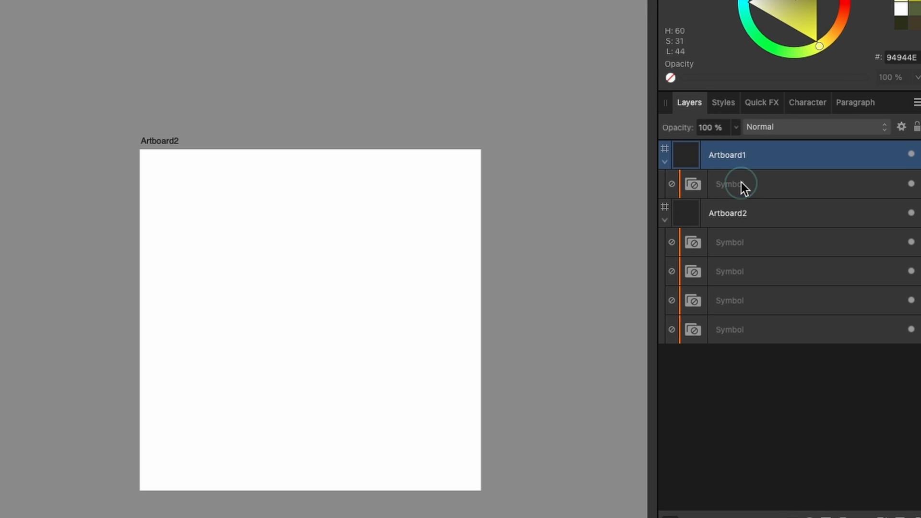
pyautogui.click(806, 221)
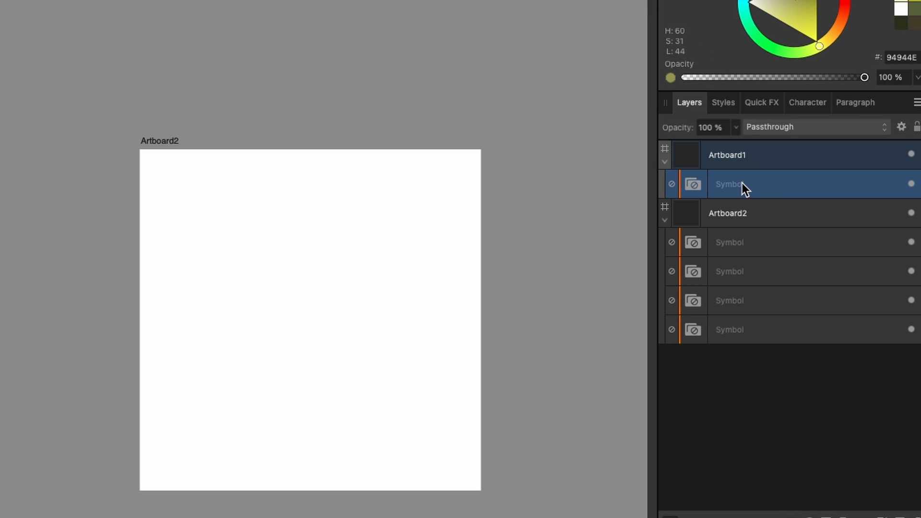
pyautogui.hotkey('ctrl', 'v')
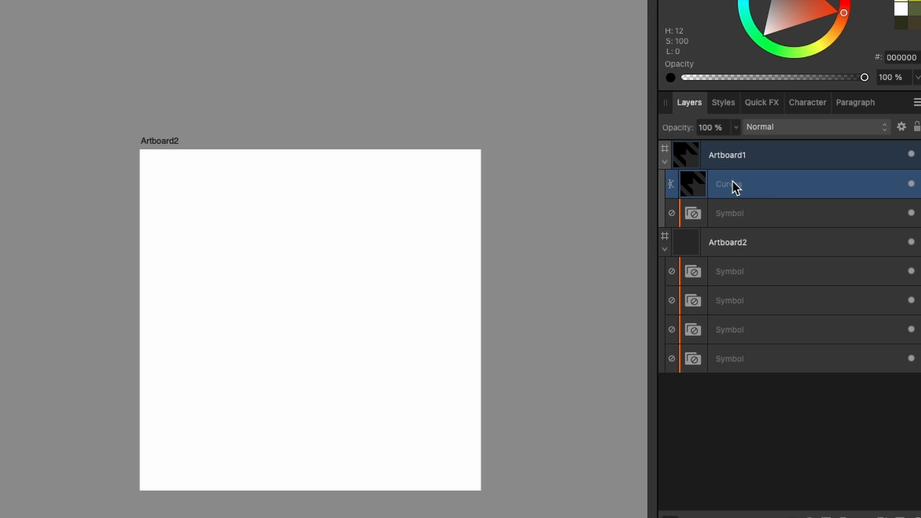
pyautogui.moveTo(767, 180); pyautogui.dragTo(798, 215)
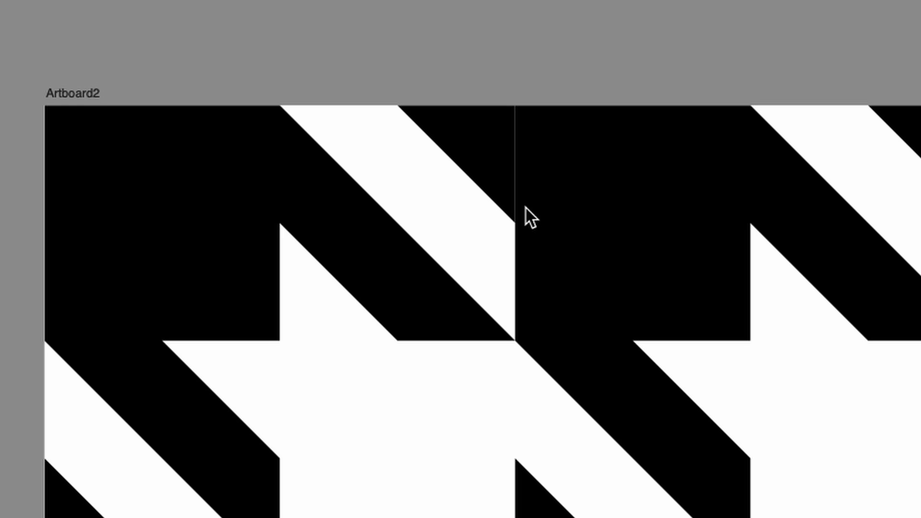
# Step: Inspect the seam between the repeated tiles on Artboard2 and delete the houndstooth curve from Artboard1's symbol
pyautogui.click(550, 195)
pyautogui.click(483, 169)
pyautogui.click(528, 169)
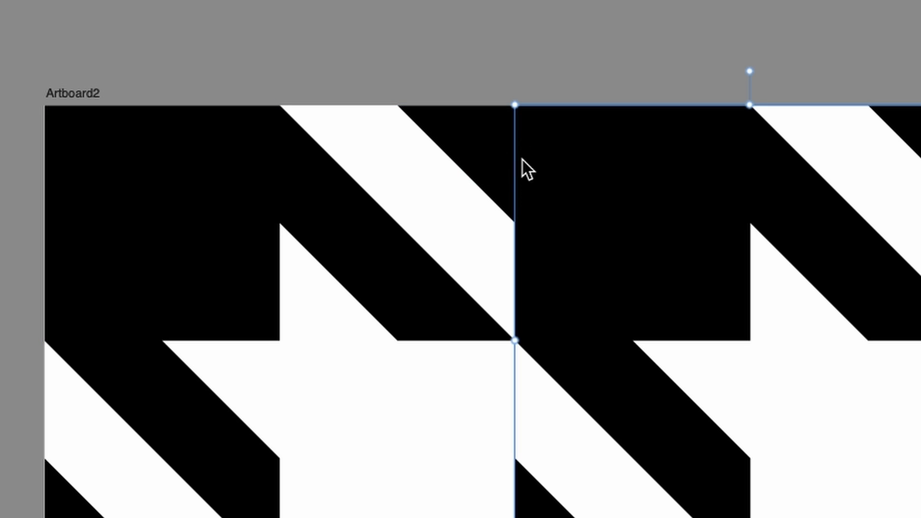
pyautogui.click(503, 168)
pyautogui.click(383, 56)
pyautogui.press('super+0')
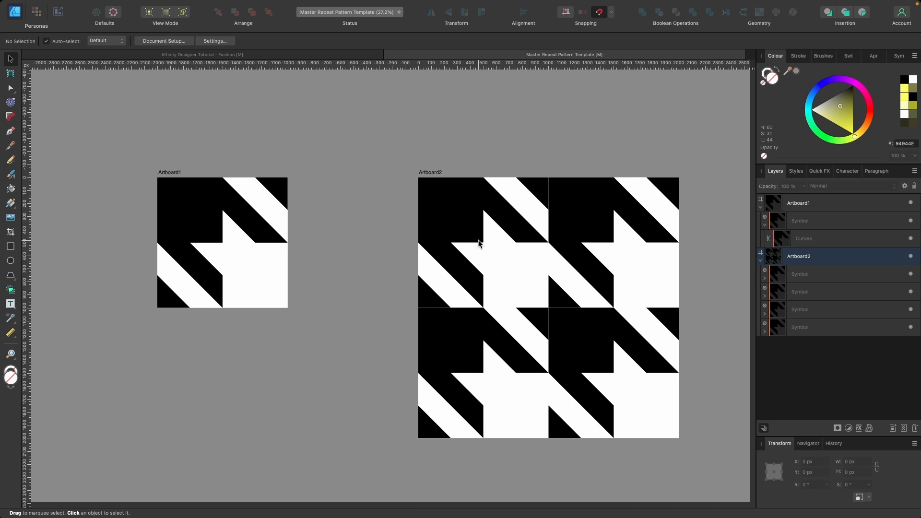
pyautogui.click(808, 239)
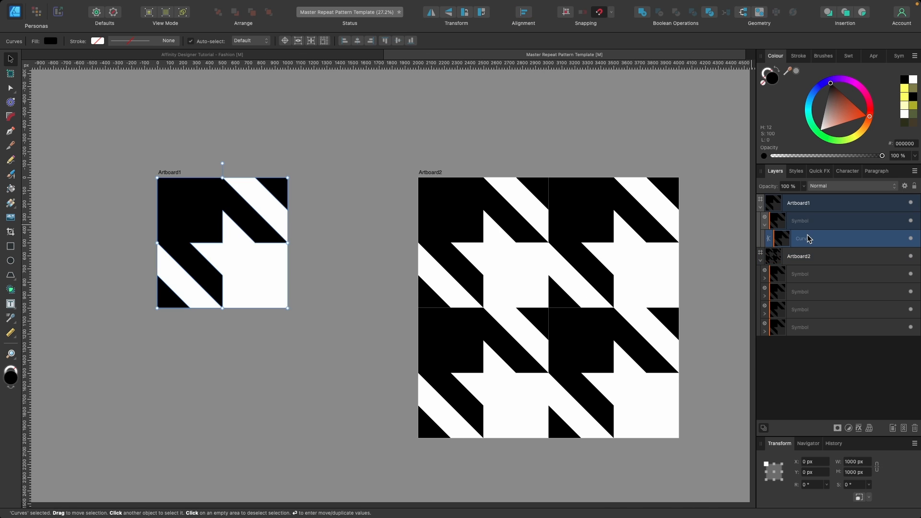
pyautogui.press('BackSpace')
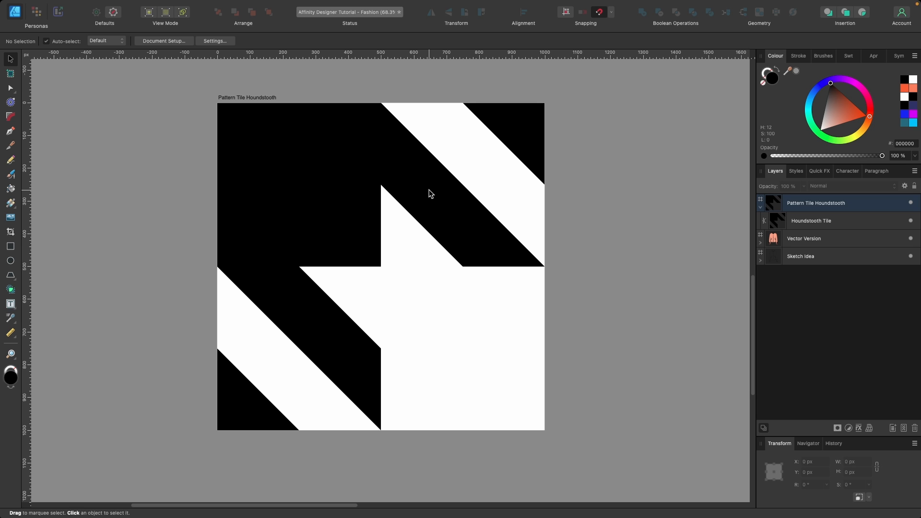
# Step: Set up an export of the houndstooth tile in the fashion document as PNG with the area limited to Selection Only
pyautogui.click(429, 193)
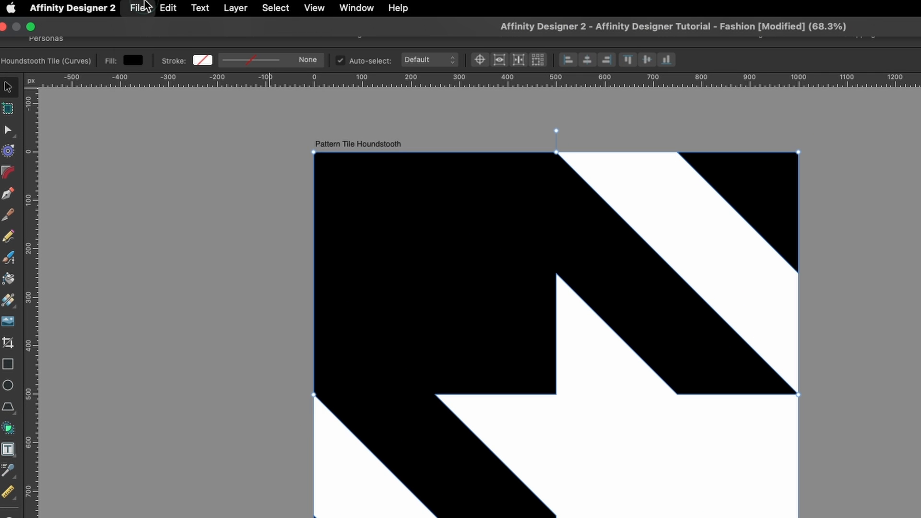
pyautogui.click(144, 5)
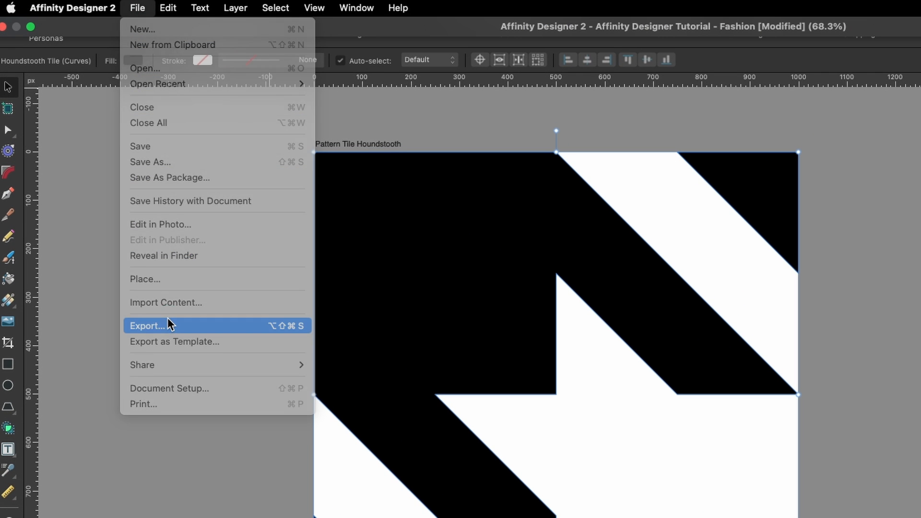
pyautogui.click(169, 325)
pyautogui.click(515, 72)
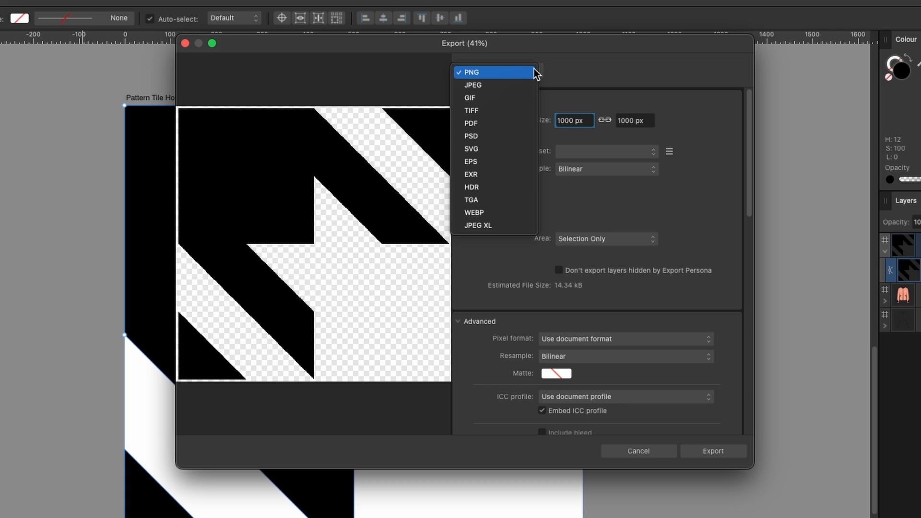
pyautogui.click(569, 72)
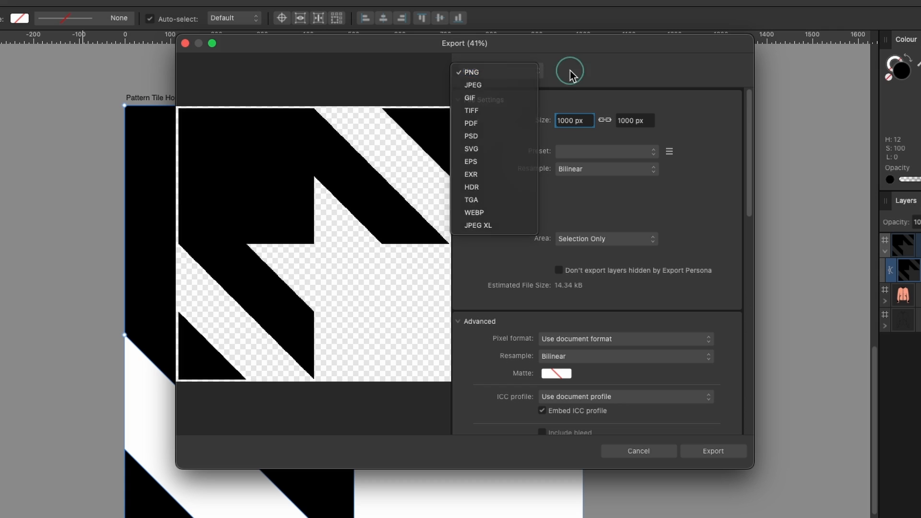
pyautogui.click(582, 238)
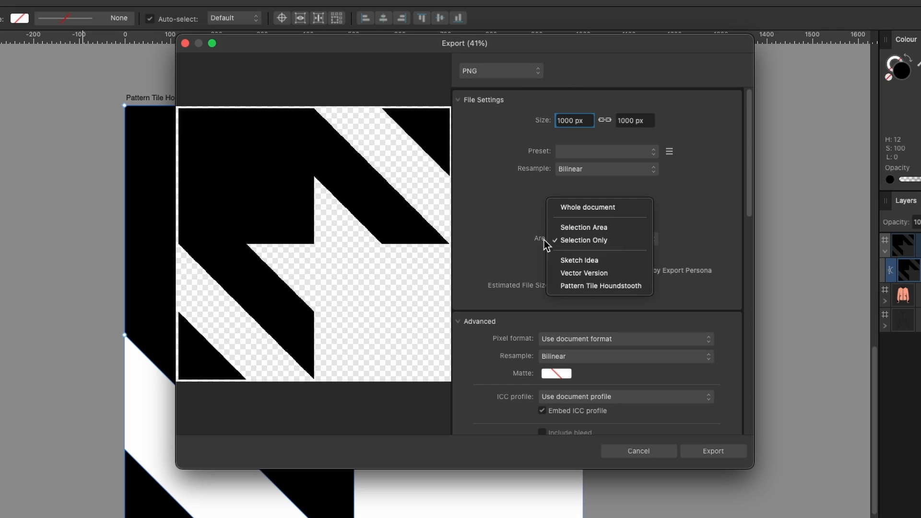
pyautogui.click(586, 242)
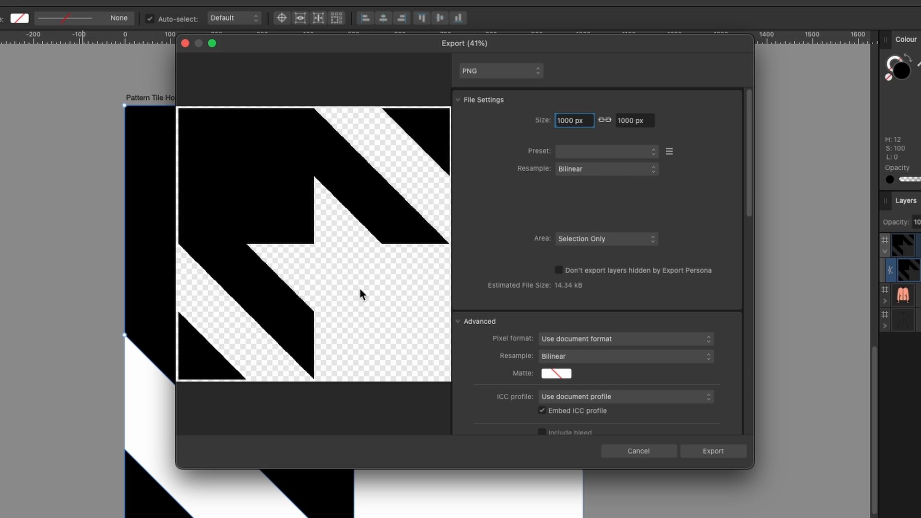
pyautogui.click(559, 269)
# Step: Export the tile to the Desktop under the file name Houndstooth Pattern Tile.png
pyautogui.click(710, 450)
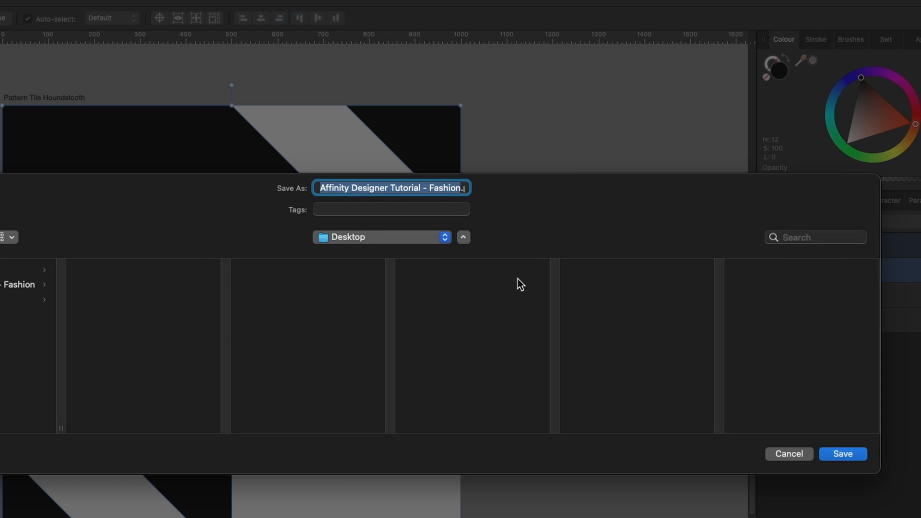
pyautogui.press('super+v')
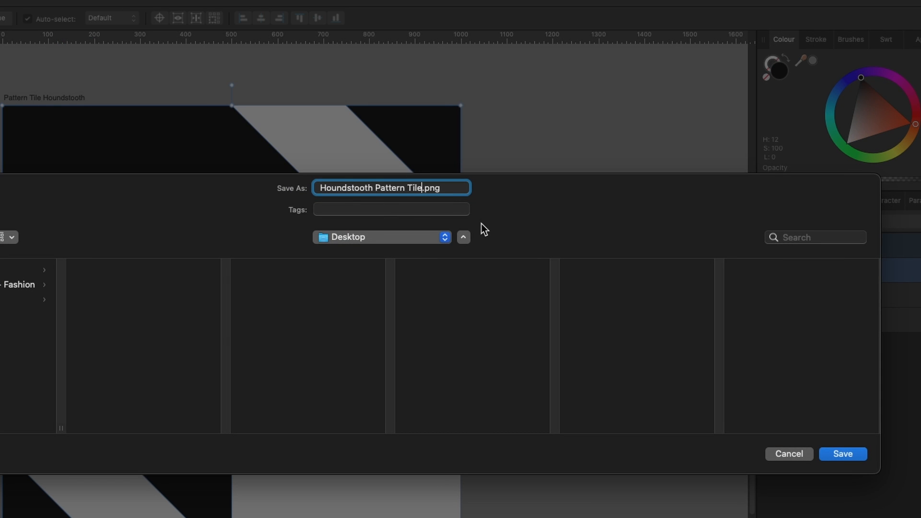
pyautogui.click(835, 455)
# Step: Draw a tall artboard about 805 by 1522 px between the tile and the Vector Version artboard, and rename it Pattern Versions
pyautogui.scroll(-5, 555, 389)
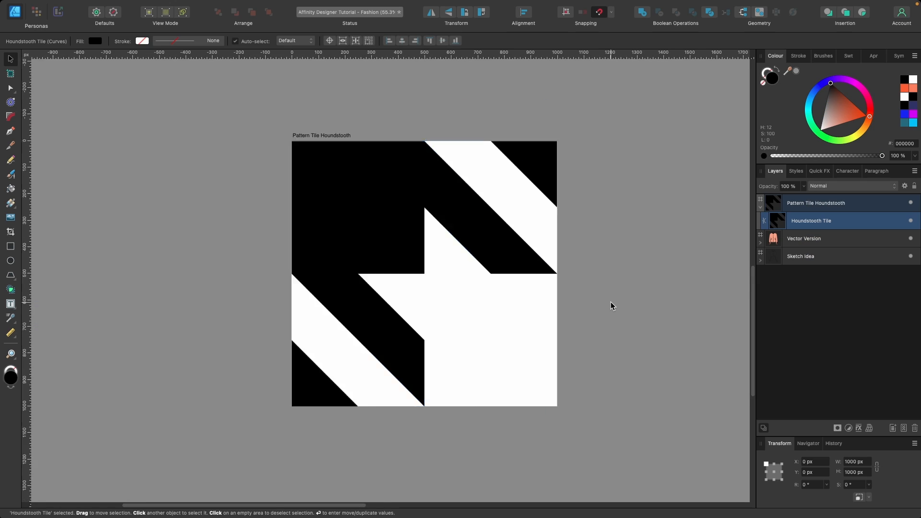
pyautogui.hscroll(8, 556, 390)
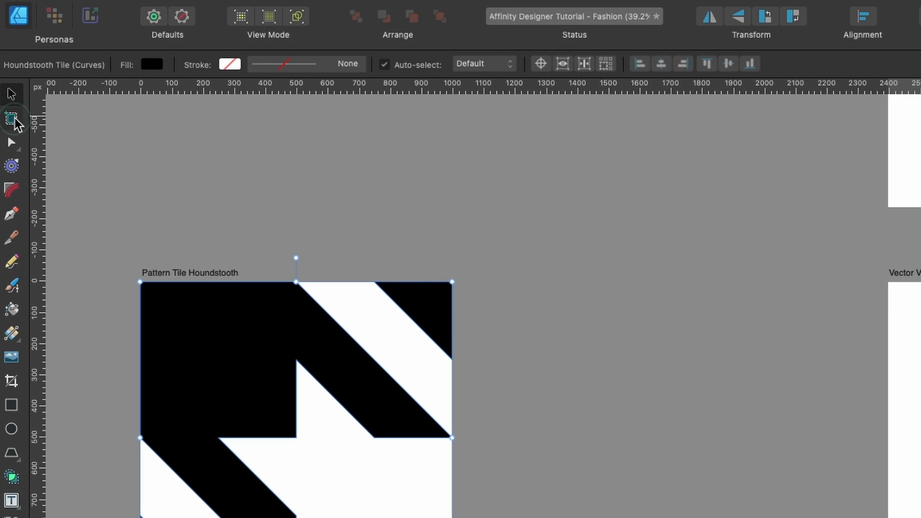
pyautogui.click(11, 74)
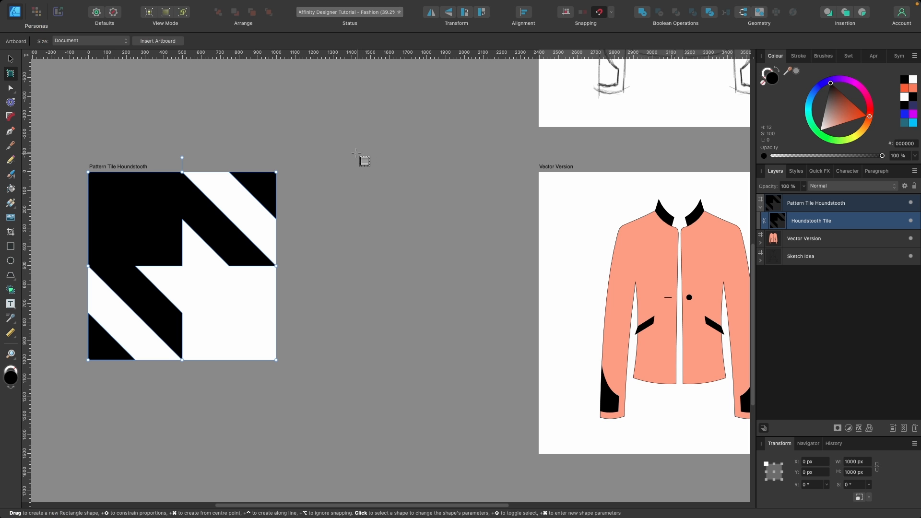
pyautogui.moveTo(326, 173); pyautogui.dragTo(478, 457)
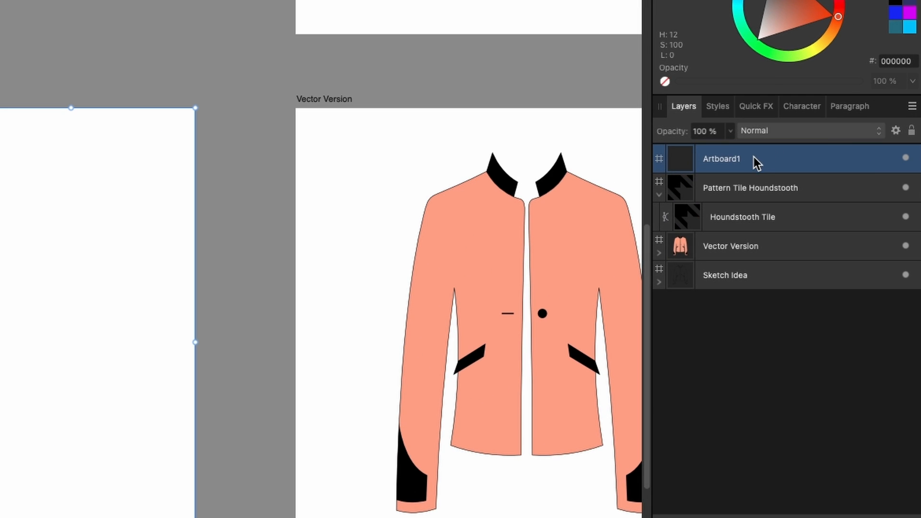
pyautogui.doubleClick(816, 203)
pyautogui.write('Pattern Versions')
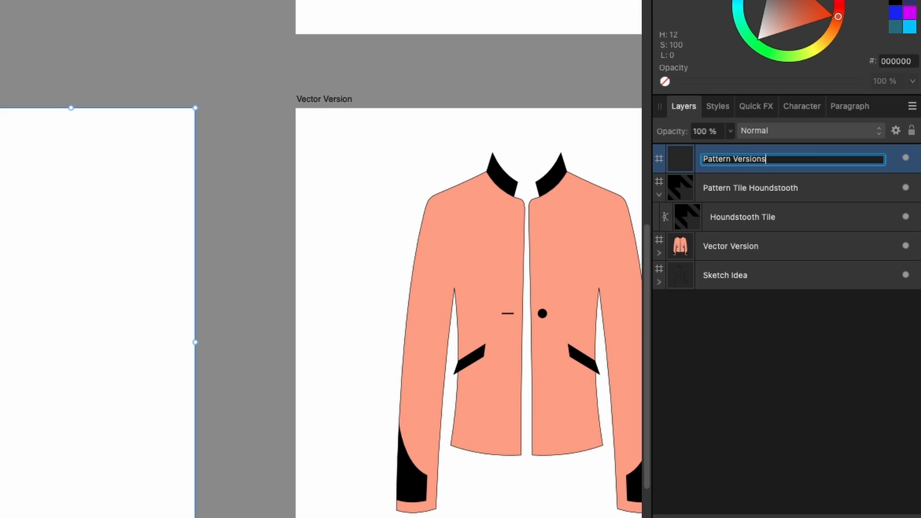
pyautogui.press('Return')
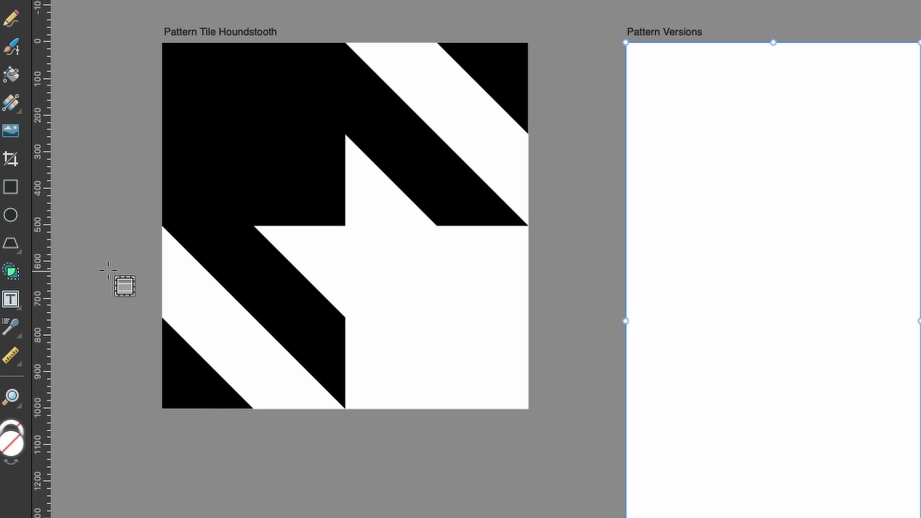
# Step: Draw a black circle about 284 px in diameter, horizontally centred in the upper part of the Pattern Versions artboard
pyautogui.click(14, 217)
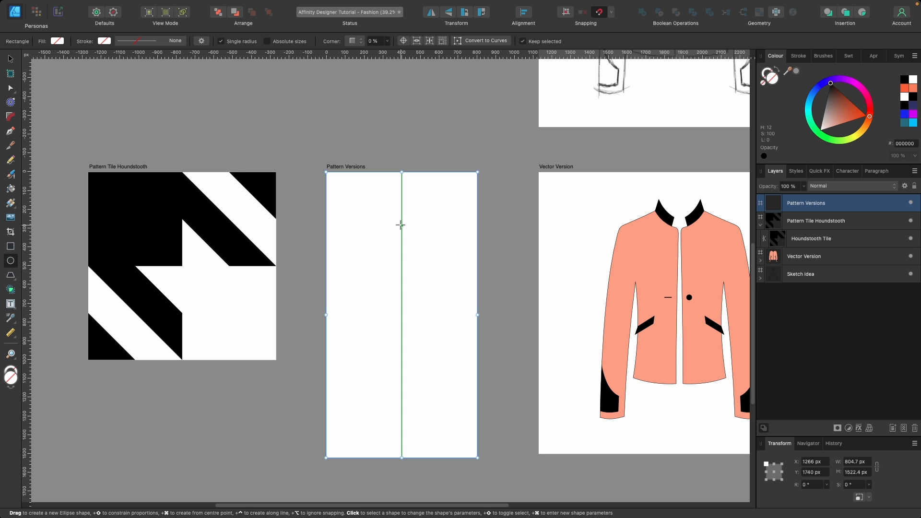
pyautogui.moveTo(400, 224); pyautogui.dragTo(432, 212)
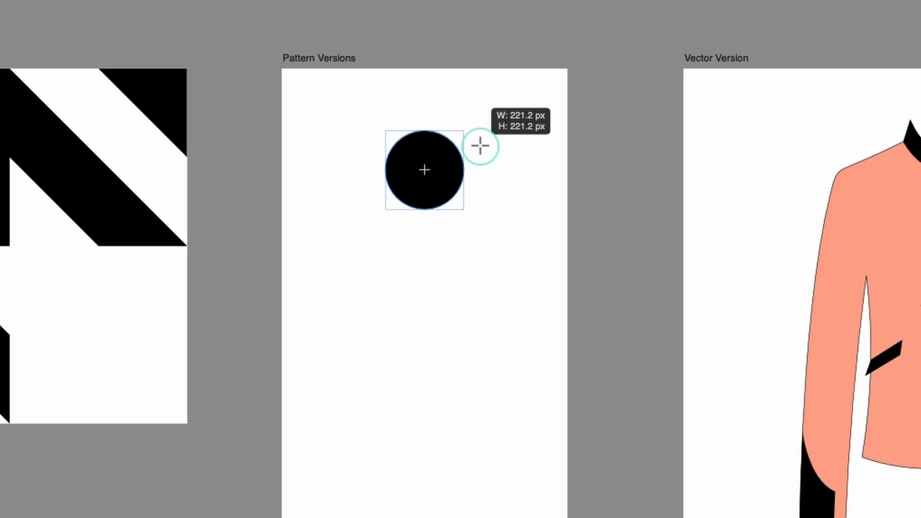
pyautogui.moveTo(480, 146)
pyautogui.mouseDown()
pyautogui.moveTo(513, 130)
pyautogui.moveTo(495, 138)
pyautogui.mouseUp()
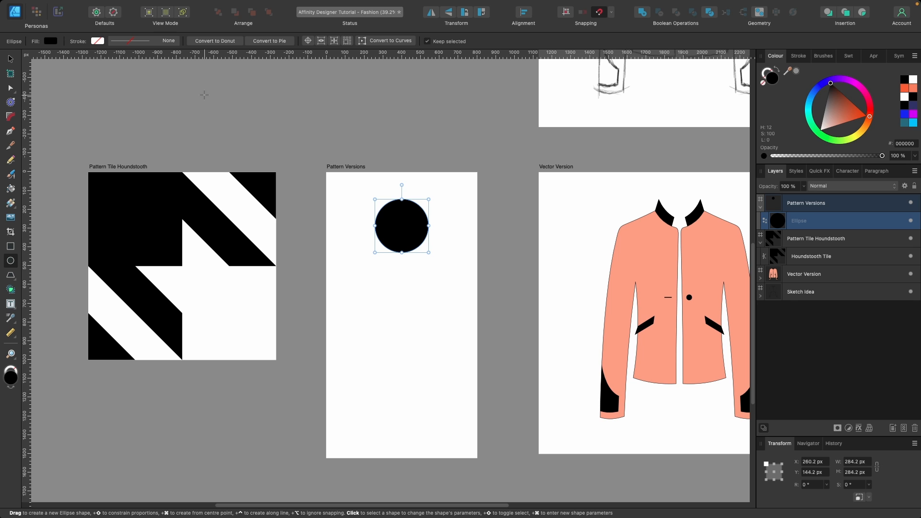
pyautogui.press('v')
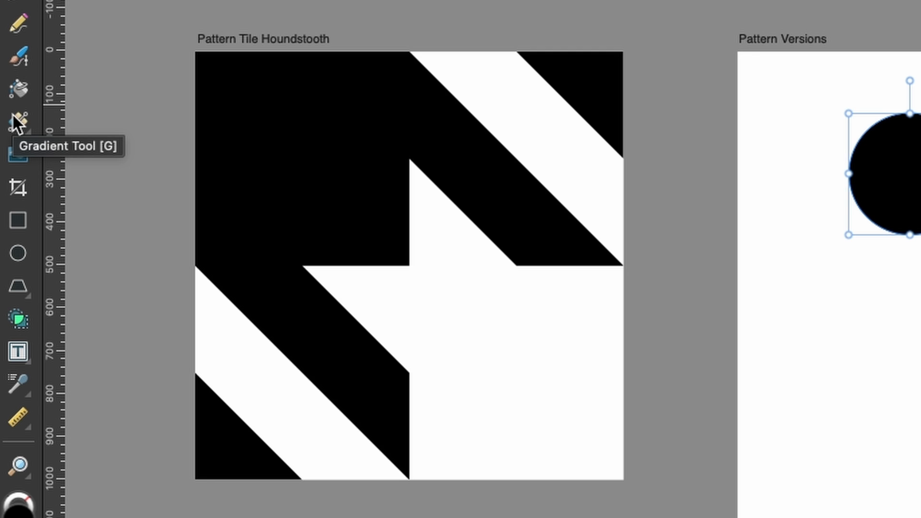
# Step: Give the circle a bitmap fill from Houndstooth Pattern Tile.png and scale the fill down to a small repeating houndstooth
pyautogui.click(16, 120)
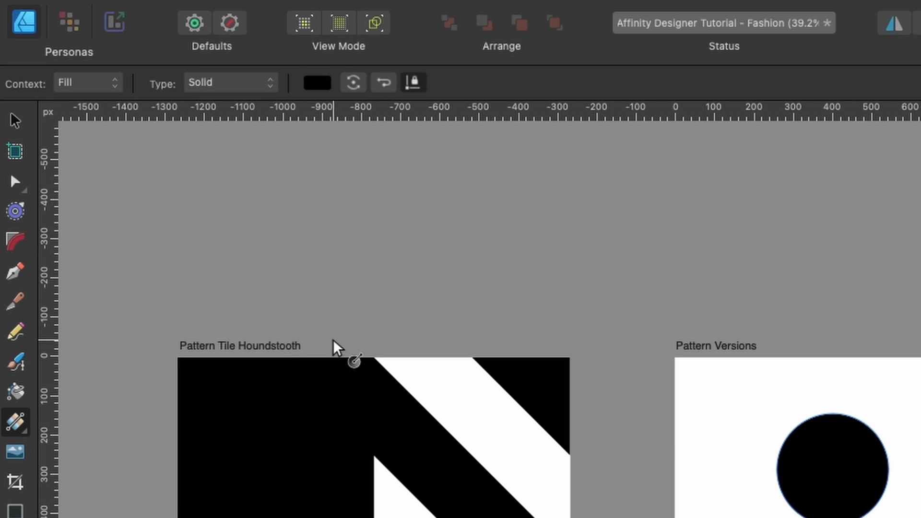
pyautogui.click(232, 85)
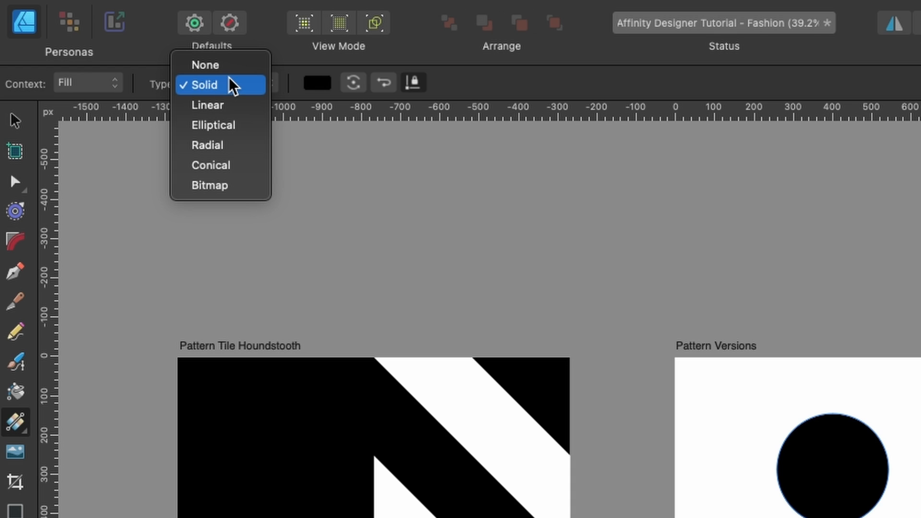
pyautogui.click(239, 195)
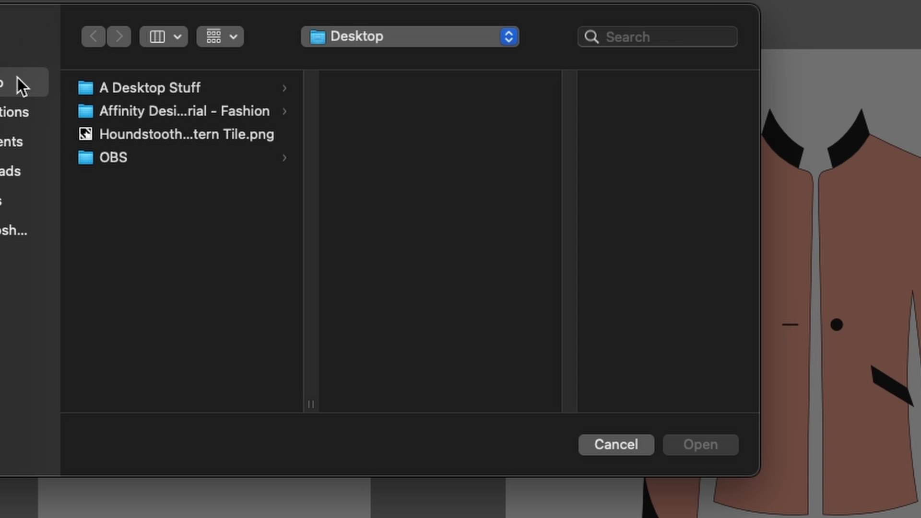
pyautogui.click(151, 140)
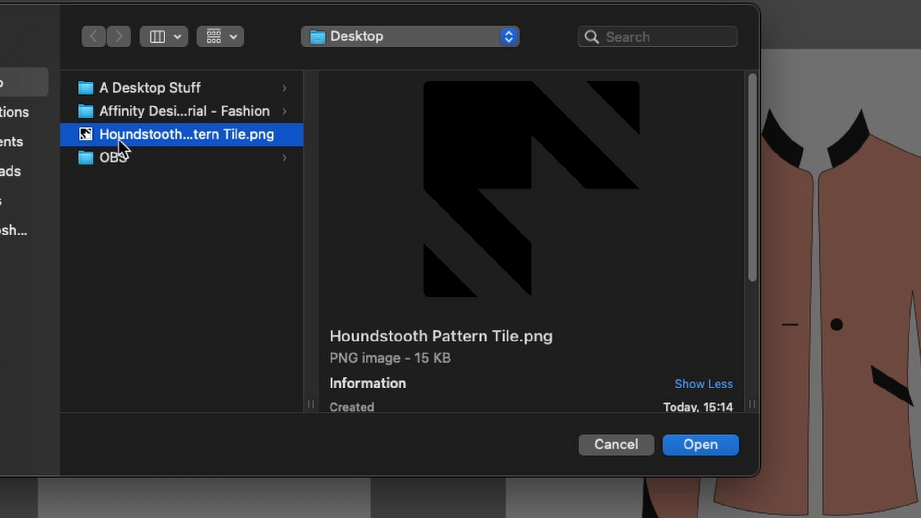
pyautogui.click(120, 137)
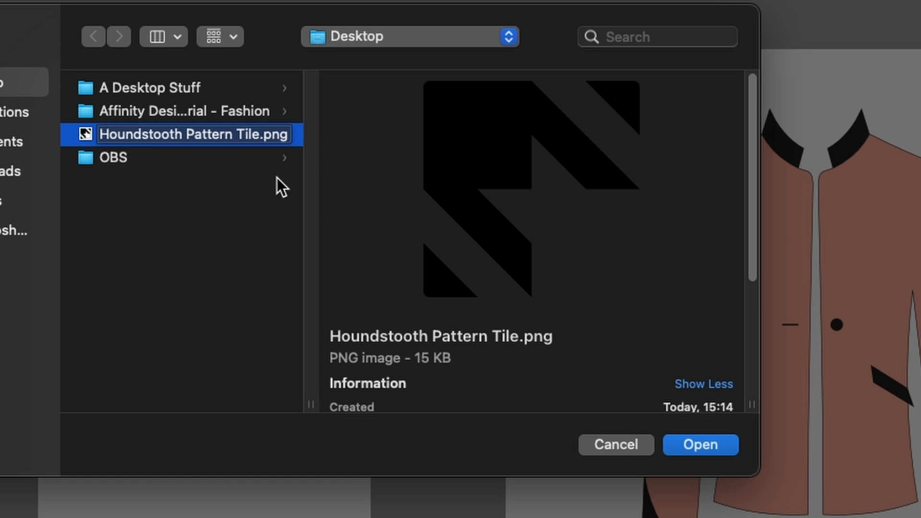
pyautogui.click(707, 446)
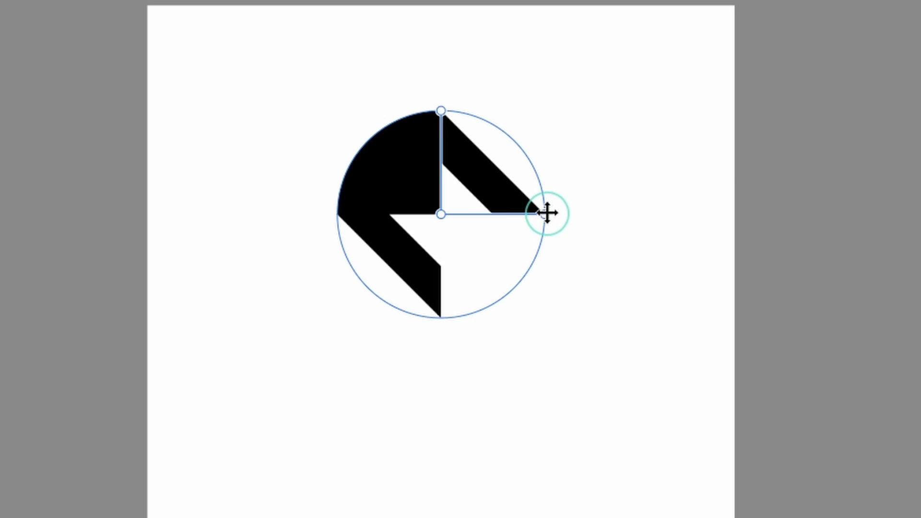
pyautogui.moveTo(428, 225); pyautogui.dragTo(421, 226)
pyautogui.moveTo(516, 212); pyautogui.dragTo(454, 215)
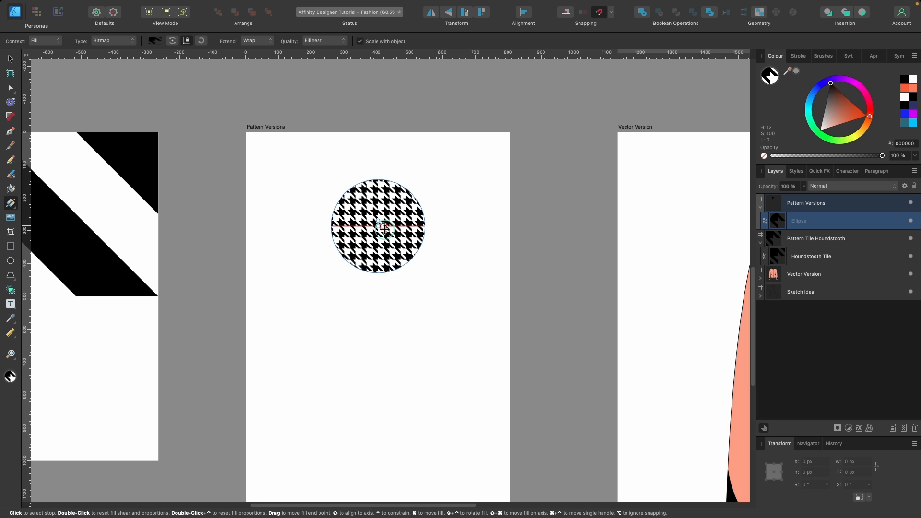
# Step: Fine-tune the scale of the circle's houndstooth bitmap fill and bring up its stroke and fill entries in Appearance
pyautogui.moveTo(384, 230)
pyautogui.mouseDown()
pyautogui.moveTo(394, 226)
pyautogui.moveTo(386, 226)
pyautogui.mouseUp()
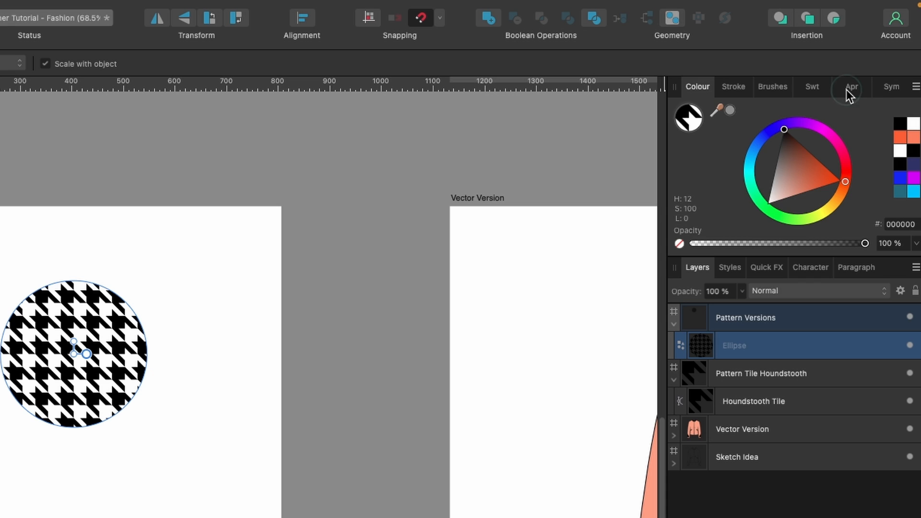
pyautogui.click(846, 90)
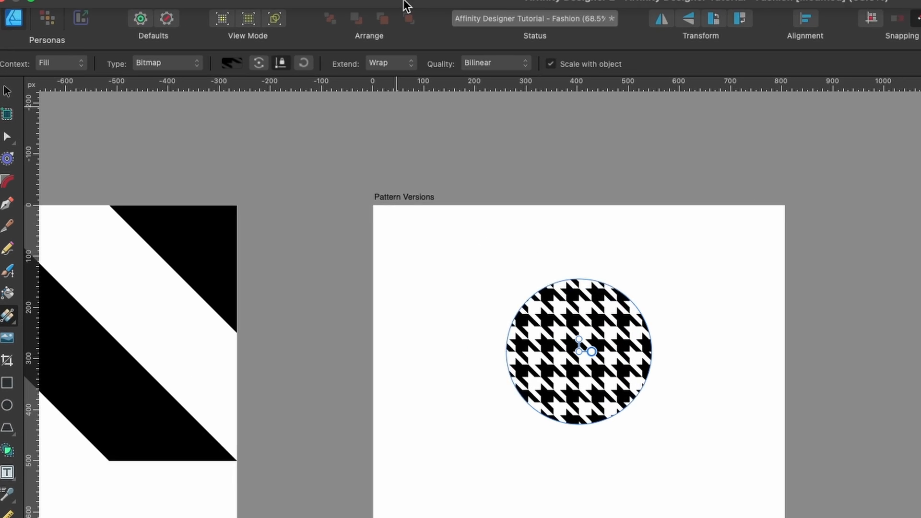
pyautogui.click(244, 6)
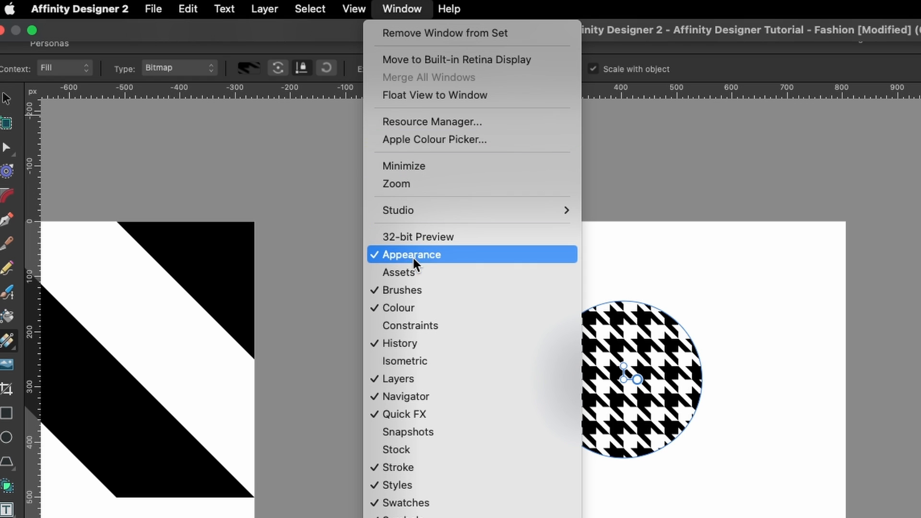
pyautogui.click(839, 63)
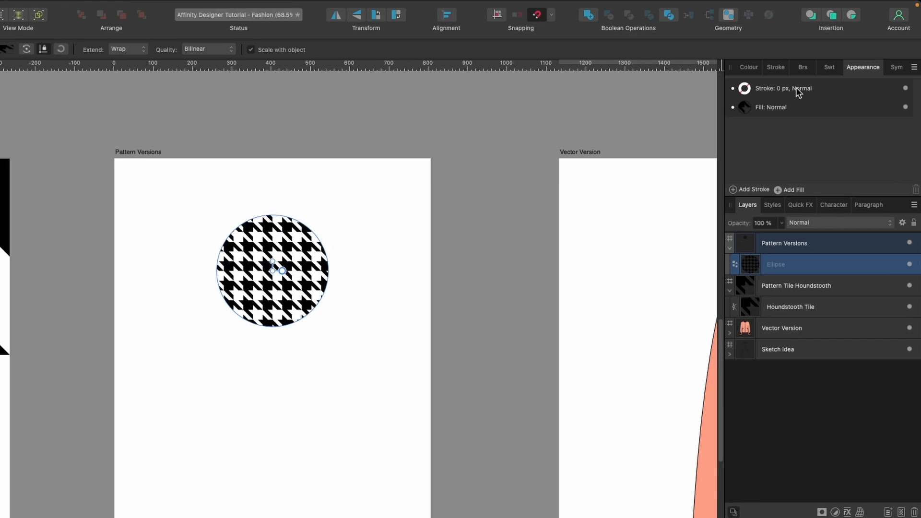
pyautogui.click(826, 75)
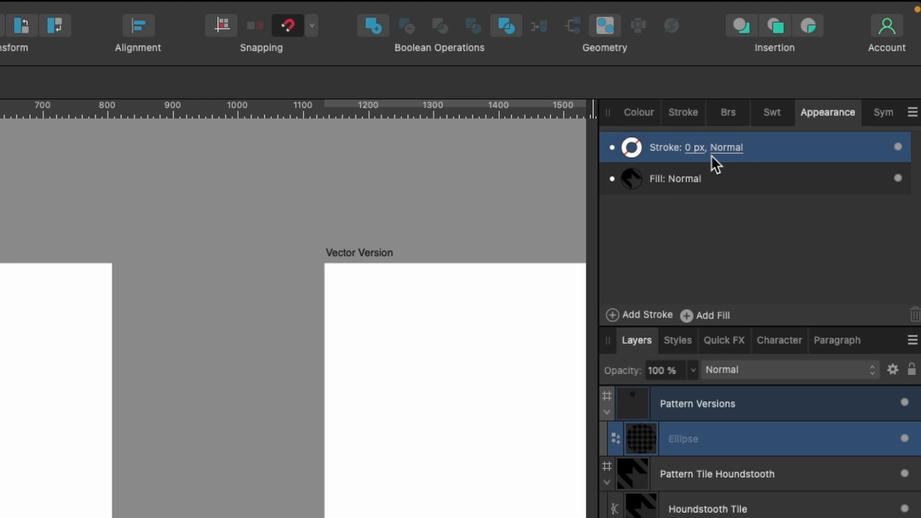
pyautogui.click(752, 175)
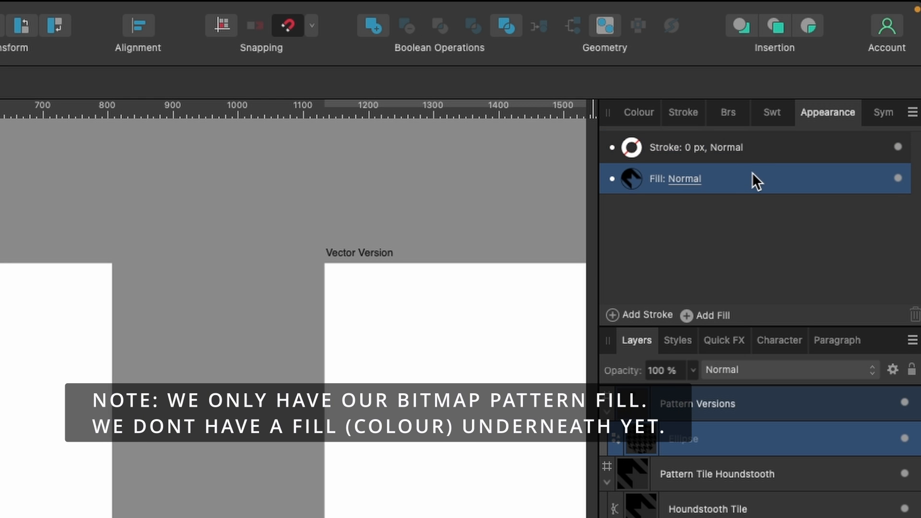
# Step: Add a second fill to the circle, place it beneath the houndstooth bitmap fill, and colour it white (FFFFFF)
pyautogui.click(686, 314)
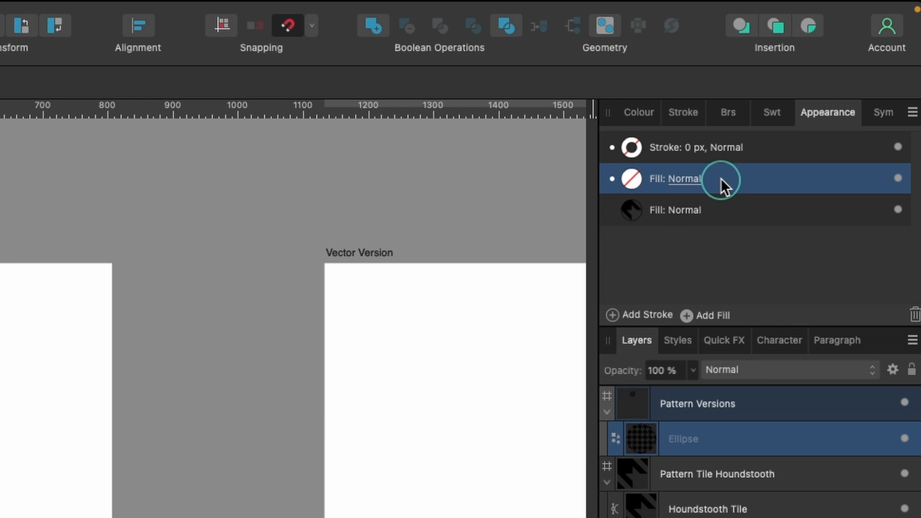
pyautogui.moveTo(720, 181); pyautogui.dragTo(717, 229)
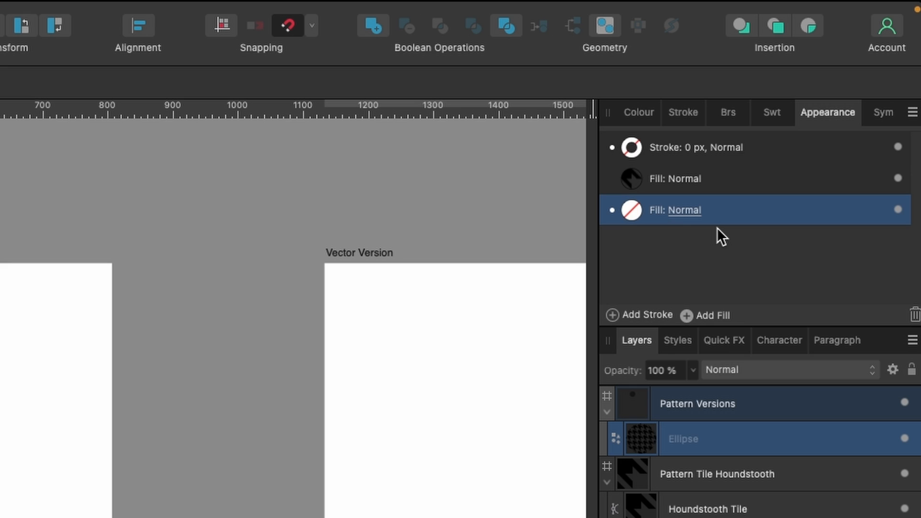
pyautogui.click(632, 209)
pyautogui.moveTo(632, 361); pyautogui.dragTo(558, 502)
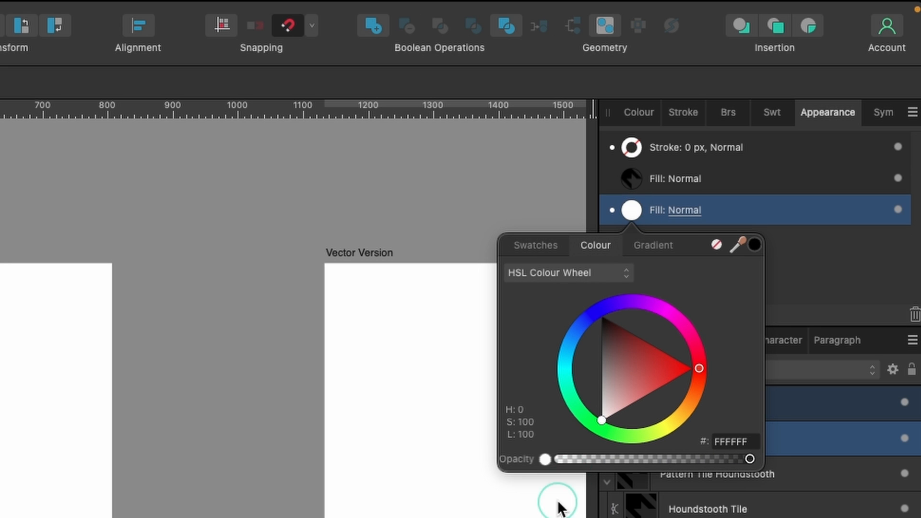
pyautogui.click(819, 261)
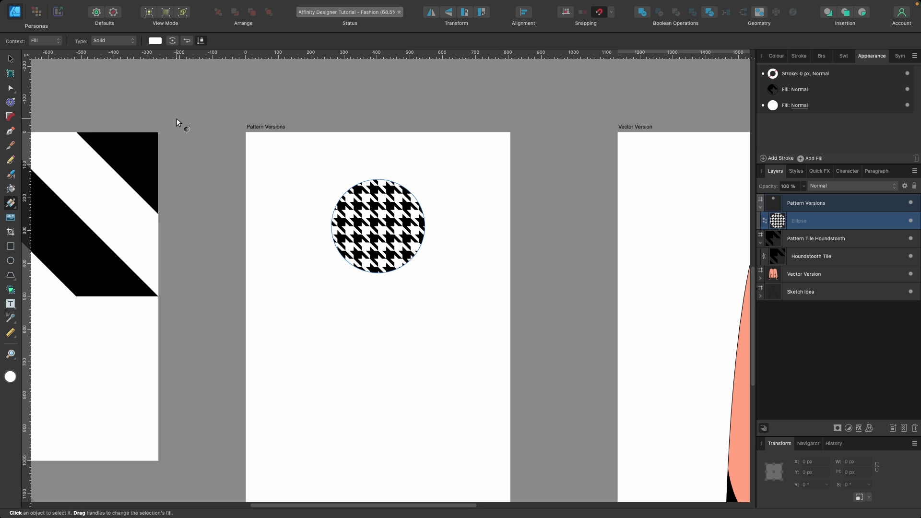
# Step: Duplicate the houndstooth circle twice down the Pattern Versions artboard, offsetting each copy about 422 px vertically and keeping them aligned
pyautogui.press('v')
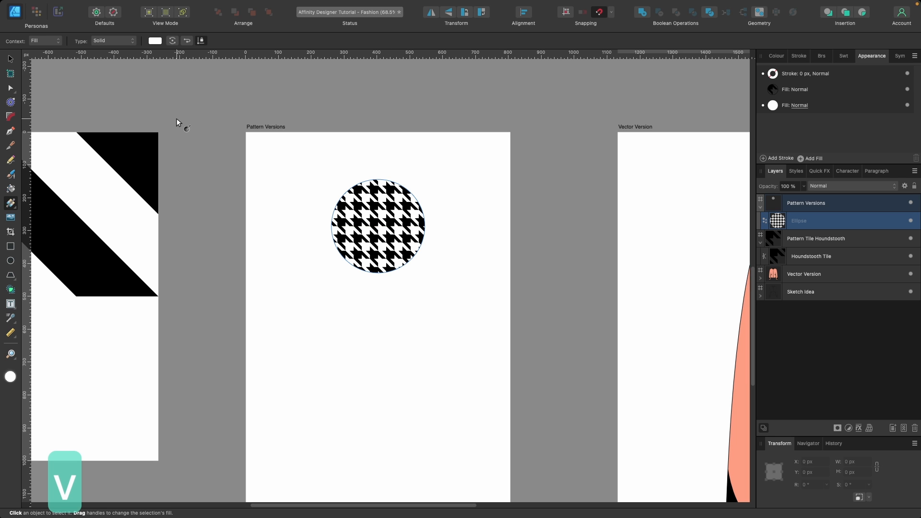
pyautogui.click(11, 59)
pyautogui.scroll(-2, 382, 221)
pyautogui.scroll(-2, 382, 222)
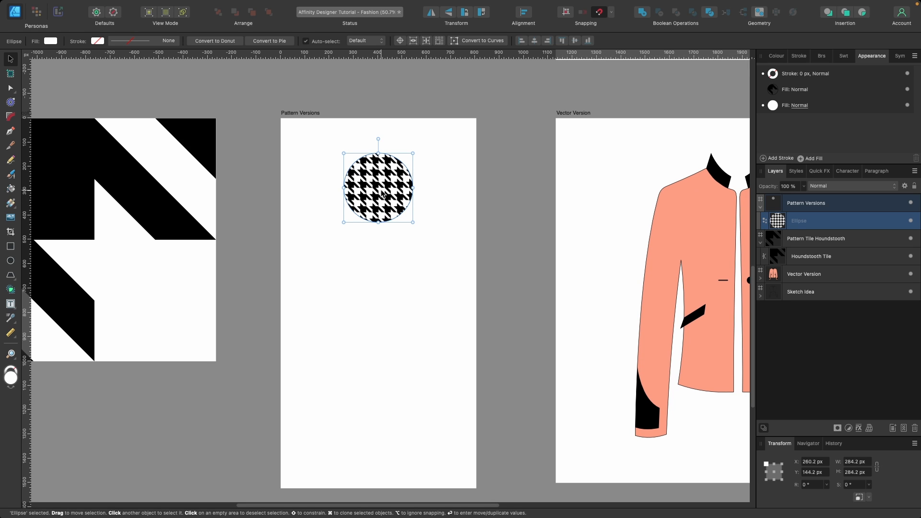
pyautogui.press('super+j')
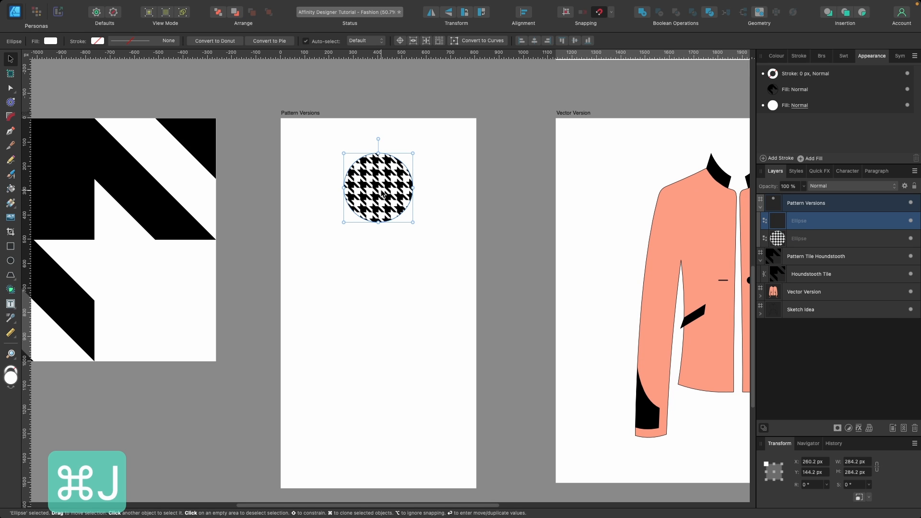
pyautogui.moveTo(382, 195); pyautogui.dragTo(398, 298)
pyautogui.press('super+j')
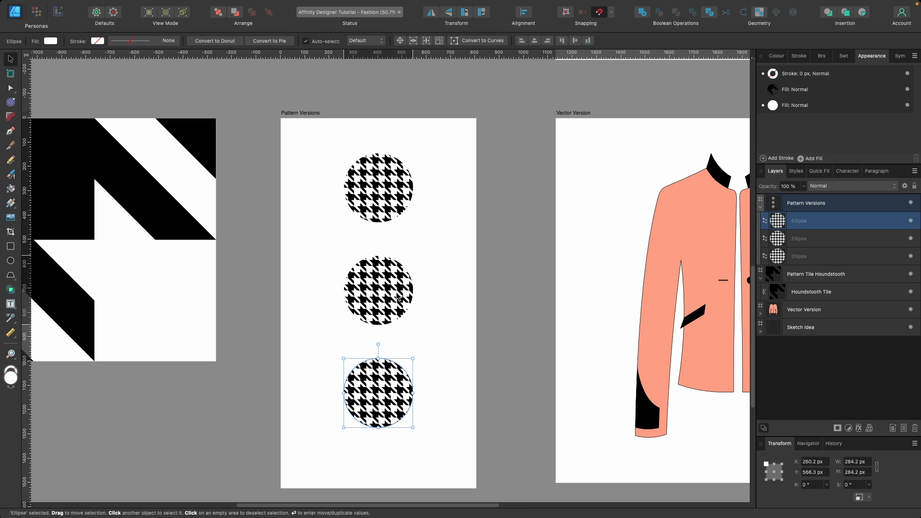
# Step: Change the solid fill beneath the houndstooth on the middle circle to a light peach (FFD7A8)
pyautogui.click(398, 297)
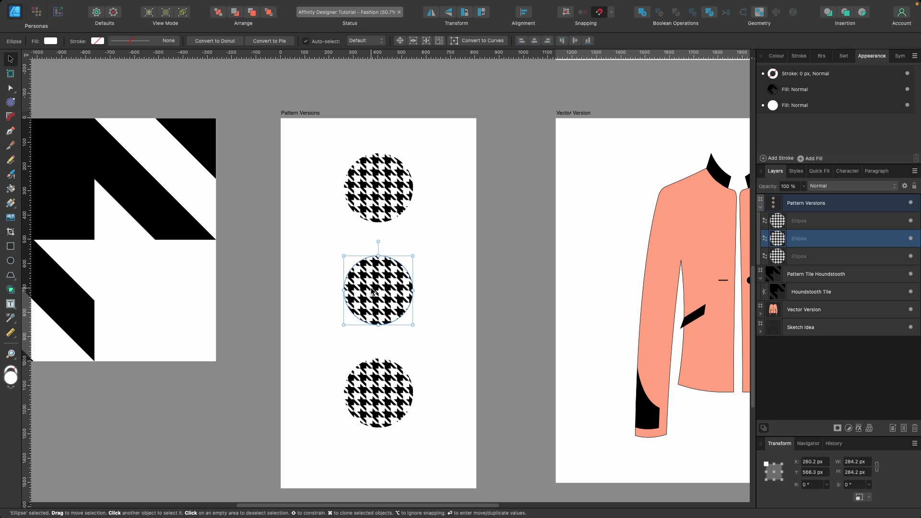
pyautogui.scroll(5, 372, 290)
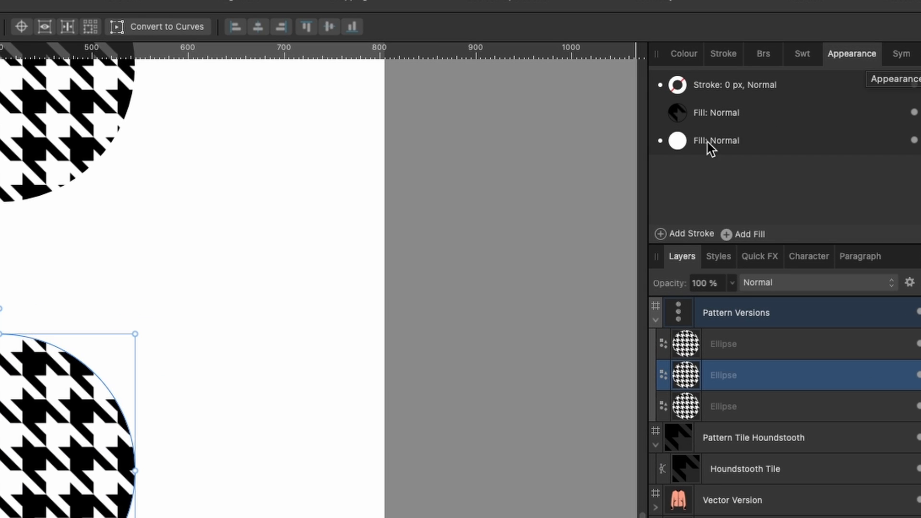
pyautogui.click(756, 111)
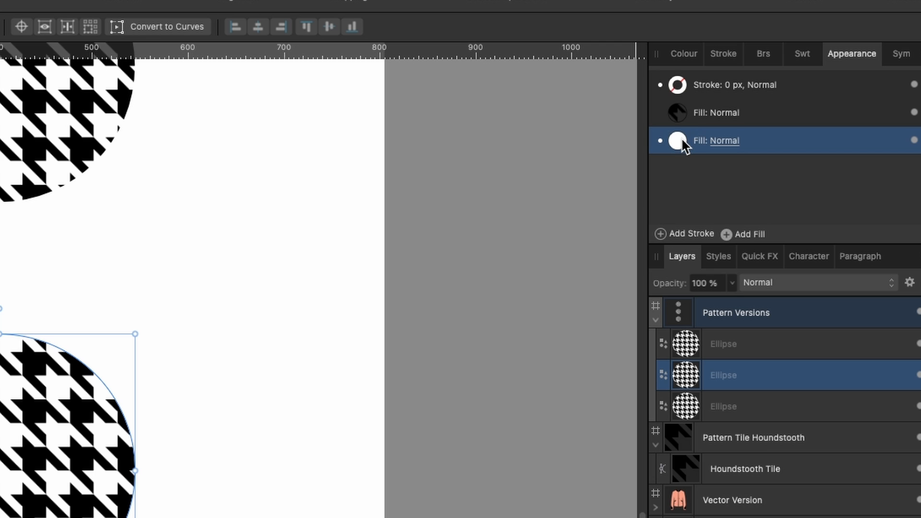
pyautogui.click(678, 140)
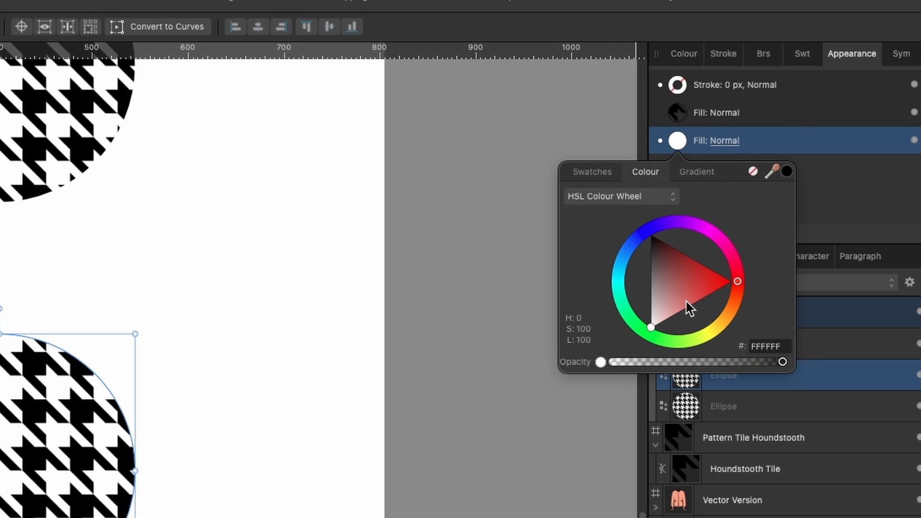
pyautogui.click(728, 313)
pyautogui.moveTo(720, 307); pyautogui.dragTo(658, 315)
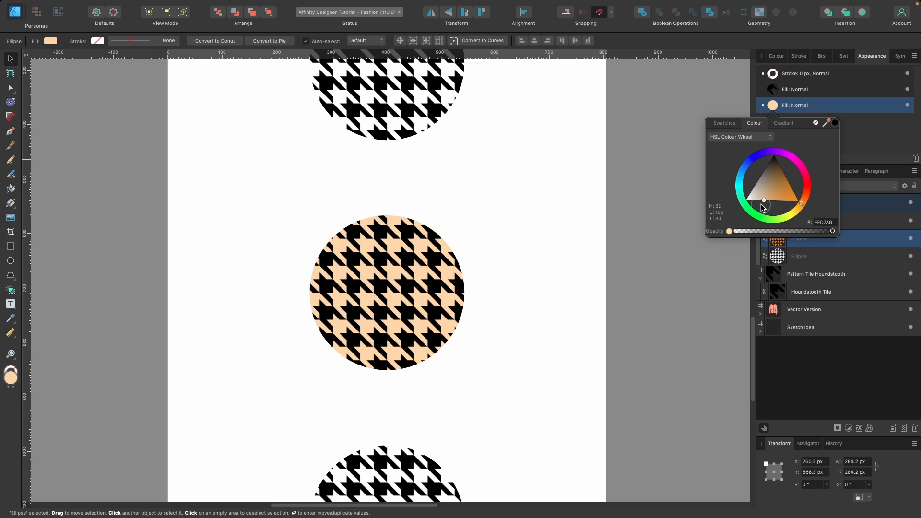
# Step: Change the solid fill beneath the houndstooth on the lowest circle to a light pinkish violet
pyautogui.click(455, 359)
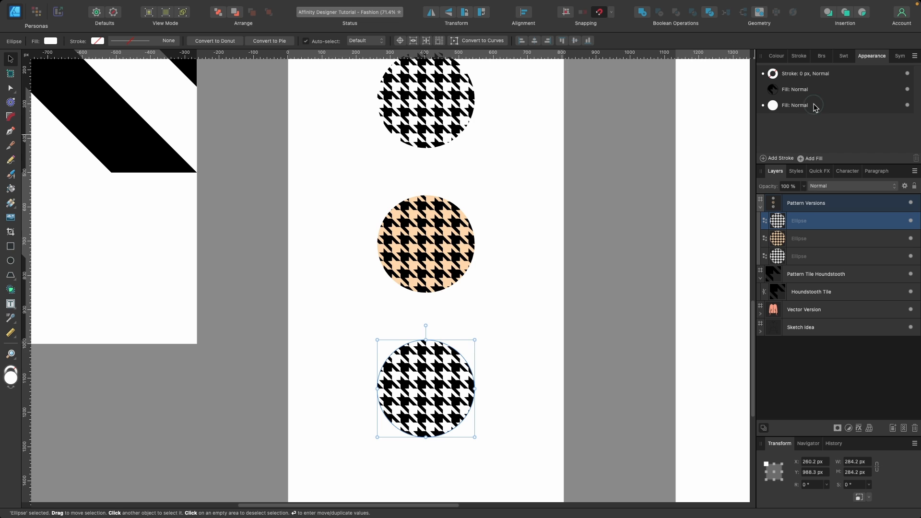
pyautogui.click(813, 106)
pyautogui.click(772, 105)
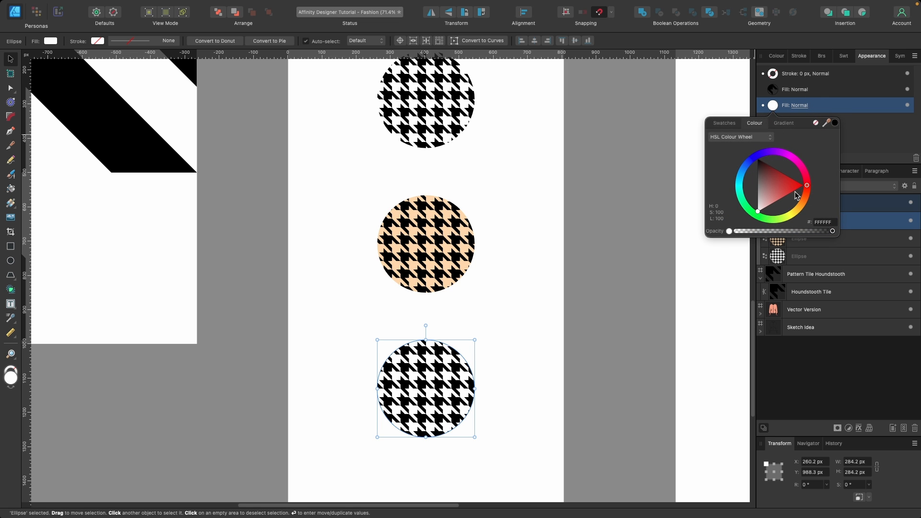
pyautogui.click(805, 204)
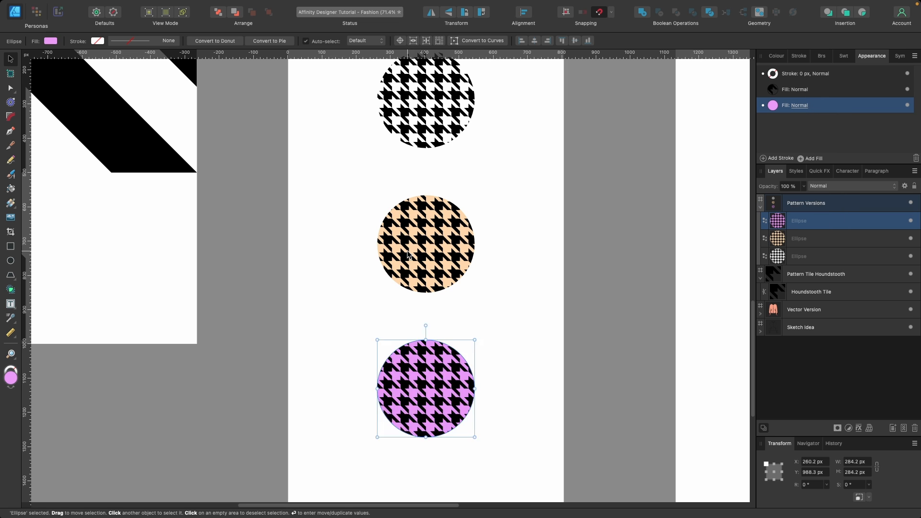
# Step: Try a bitmap fill from Houndstooth Pattern Tile.png on the jacket body in Vector Version and scale the pattern down
pyautogui.scroll(-3, 407, 252)
pyautogui.hscroll(2, 407, 252)
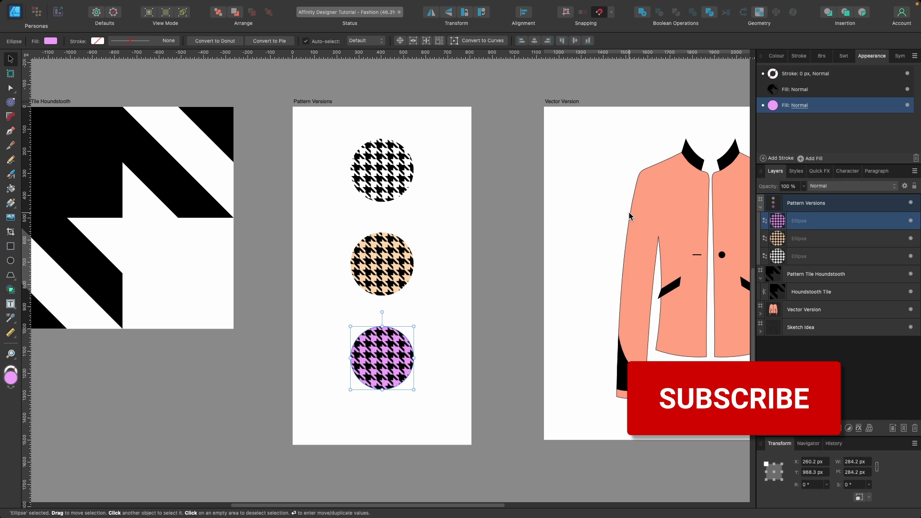
pyautogui.hscroll(5, 628, 211)
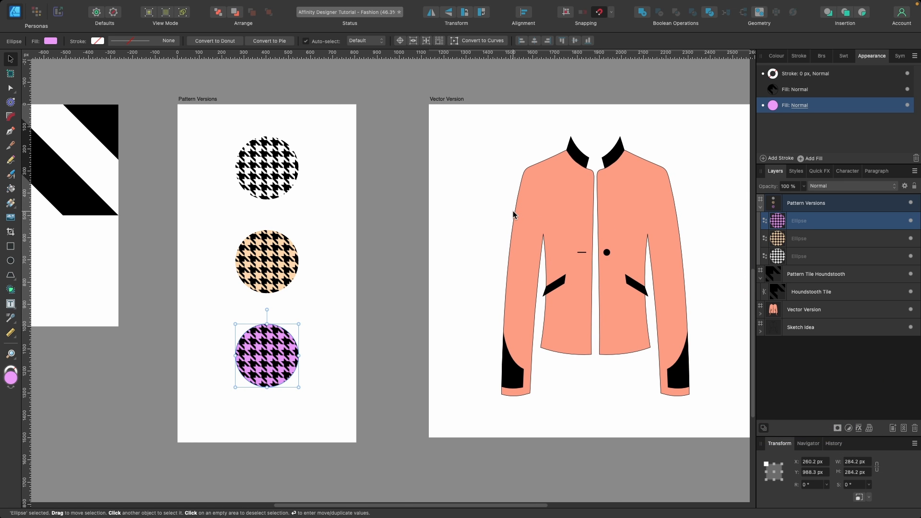
pyautogui.hscroll(4, 513, 211)
pyautogui.click(436, 198)
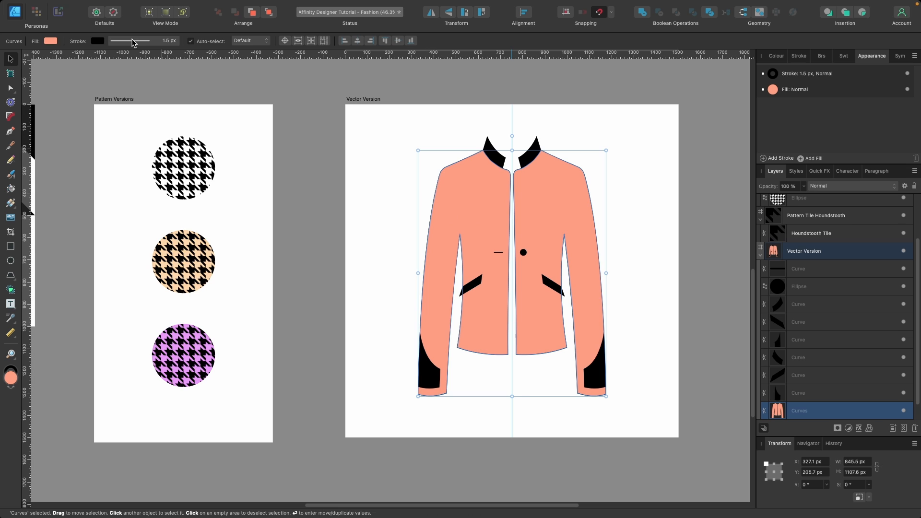
pyautogui.click(10, 203)
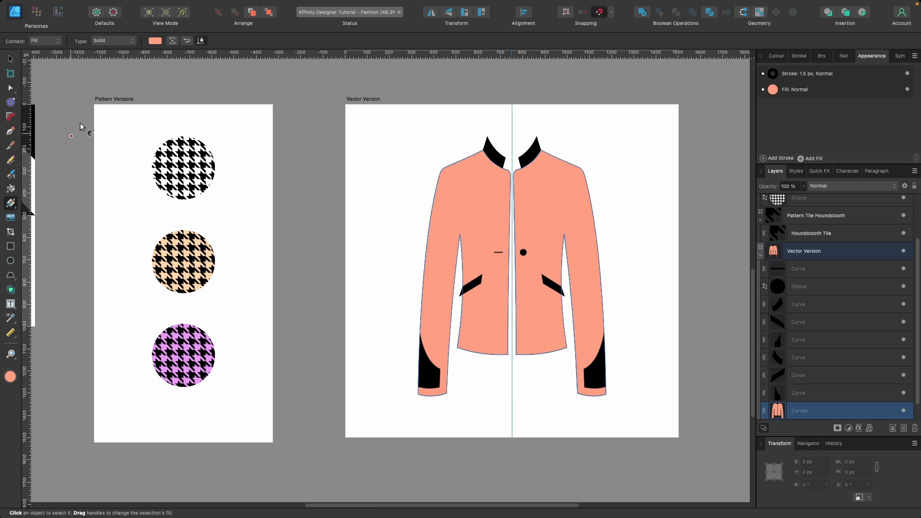
pyautogui.click(120, 41)
pyautogui.click(121, 86)
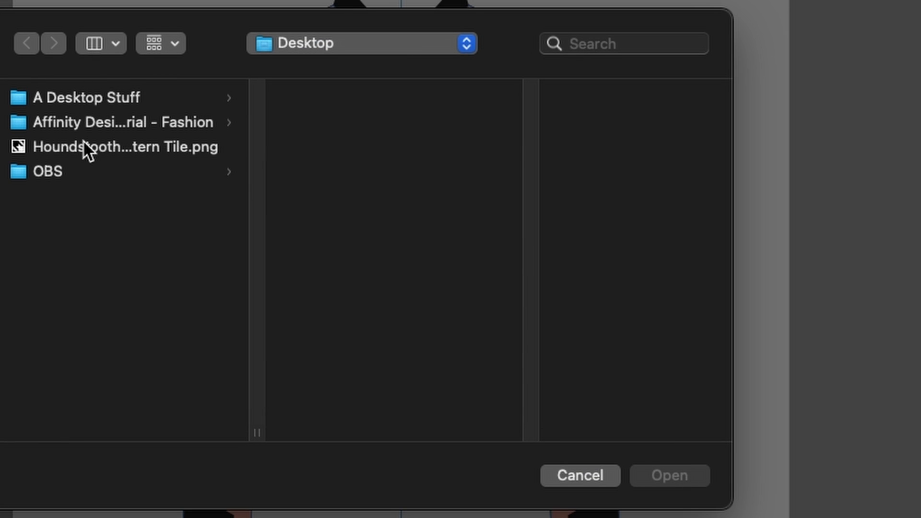
pyautogui.click(83, 140)
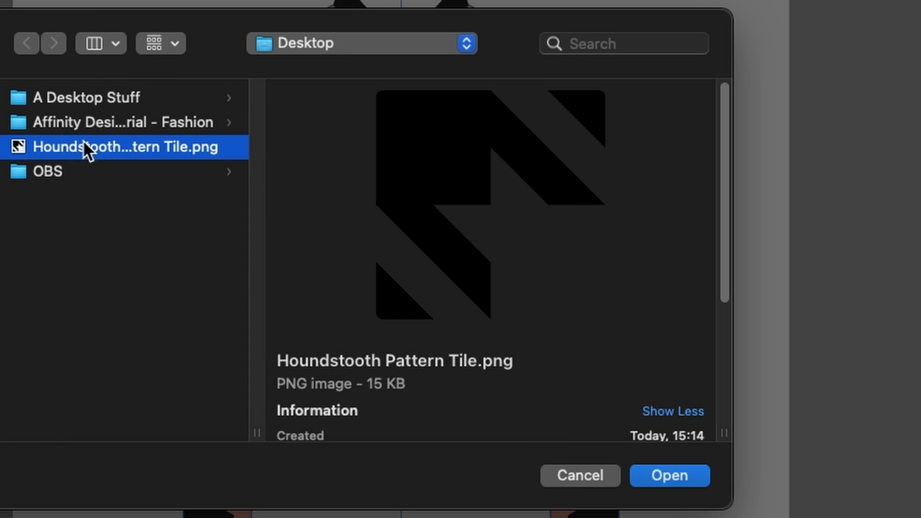
pyautogui.click(670, 475)
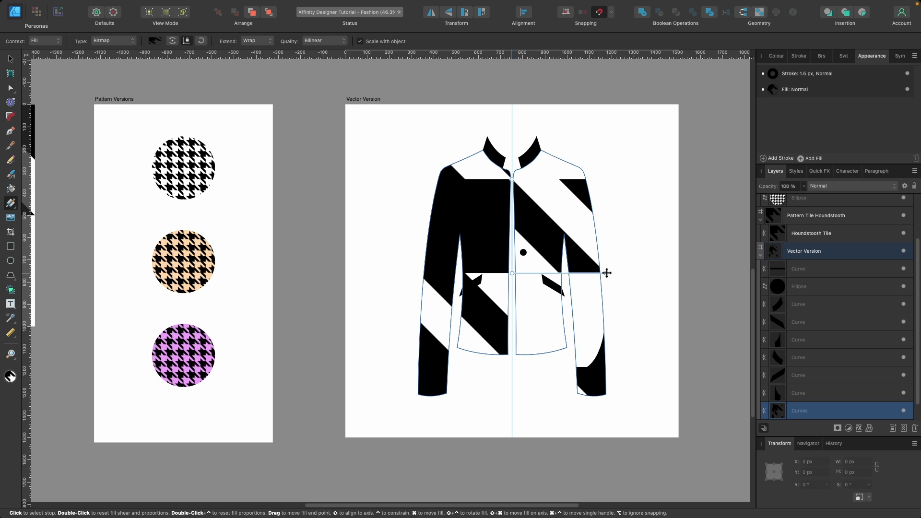
pyautogui.moveTo(607, 273); pyautogui.dragTo(554, 274)
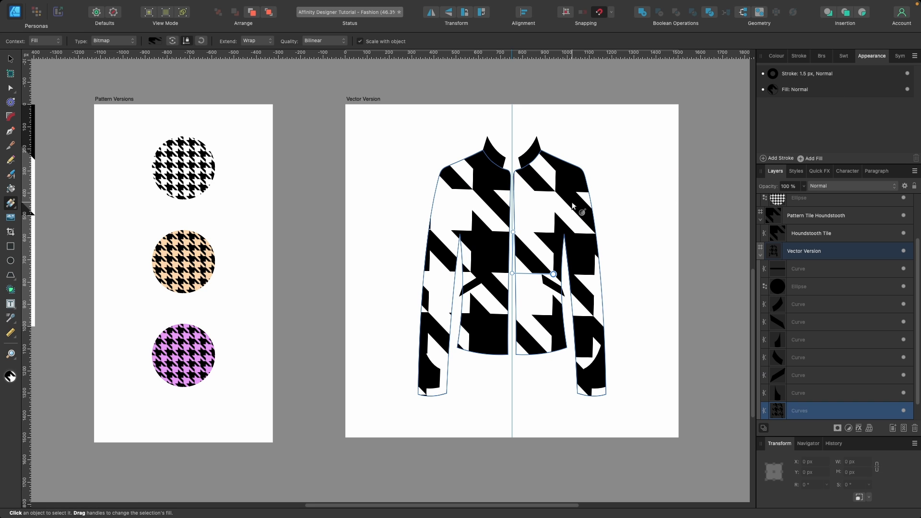
# Step: Undo the bitmap fill and its scaling on the jacket body, going back to the solid salmon fill
pyautogui.press('super+z')
pyautogui.press('super+z')
pyautogui.press('super+z')
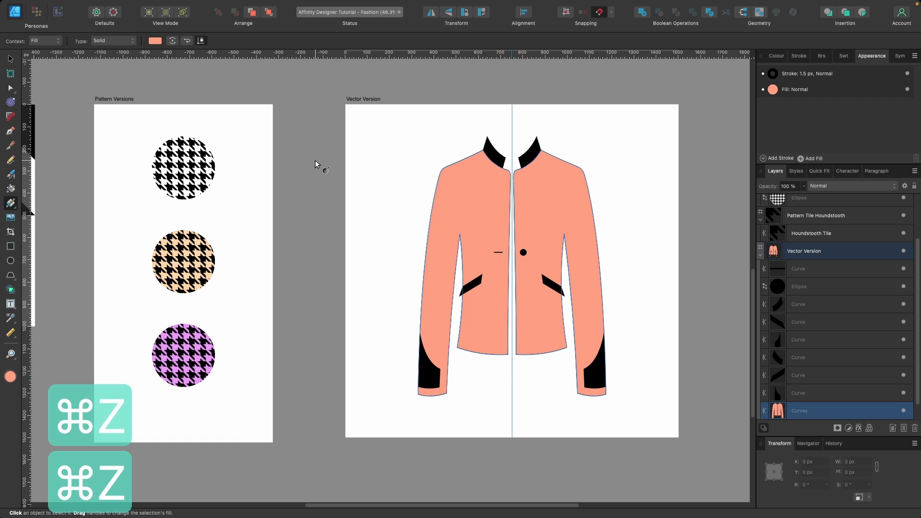
# Step: Create a new style category named Patterns for Clothes
pyautogui.click(11, 59)
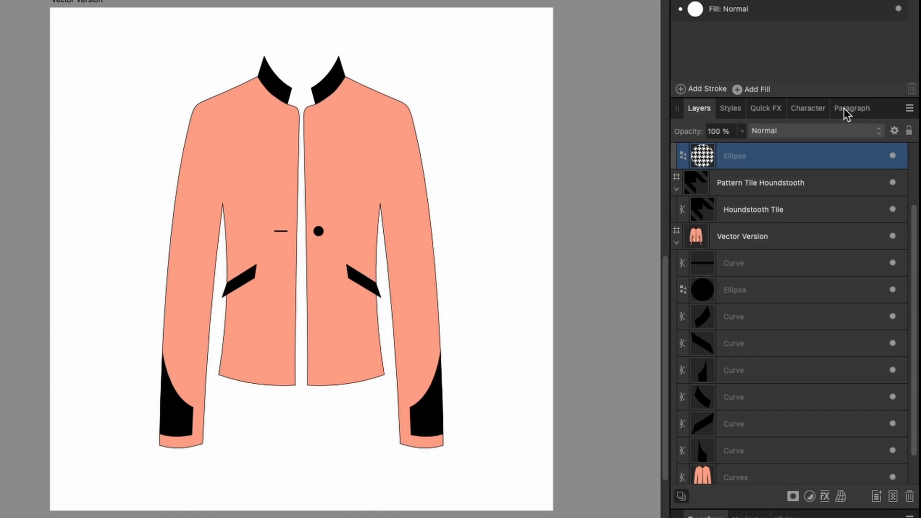
pyautogui.click(732, 111)
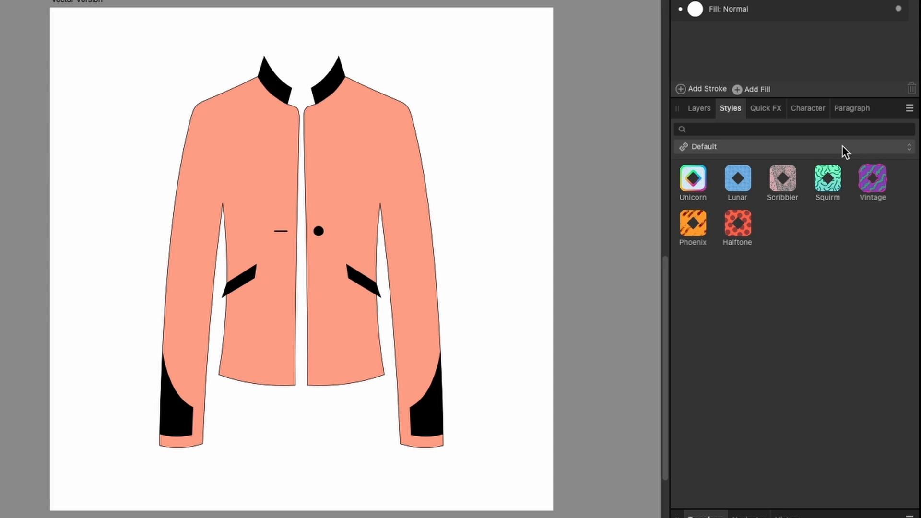
pyautogui.click(908, 108)
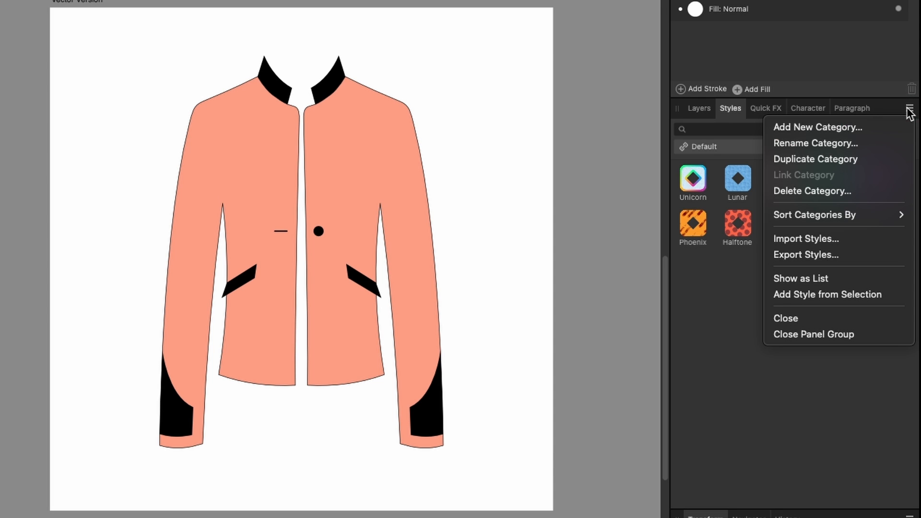
pyautogui.click(862, 128)
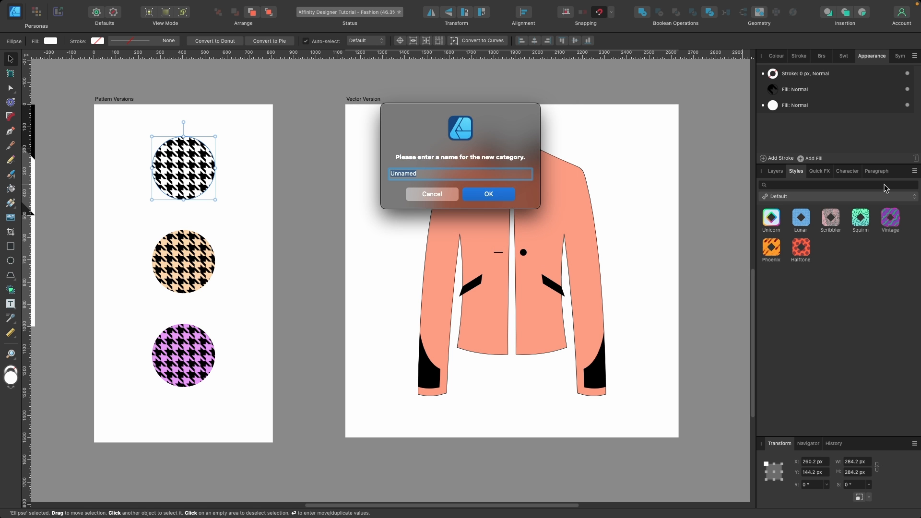
pyautogui.write('Patterns for C')
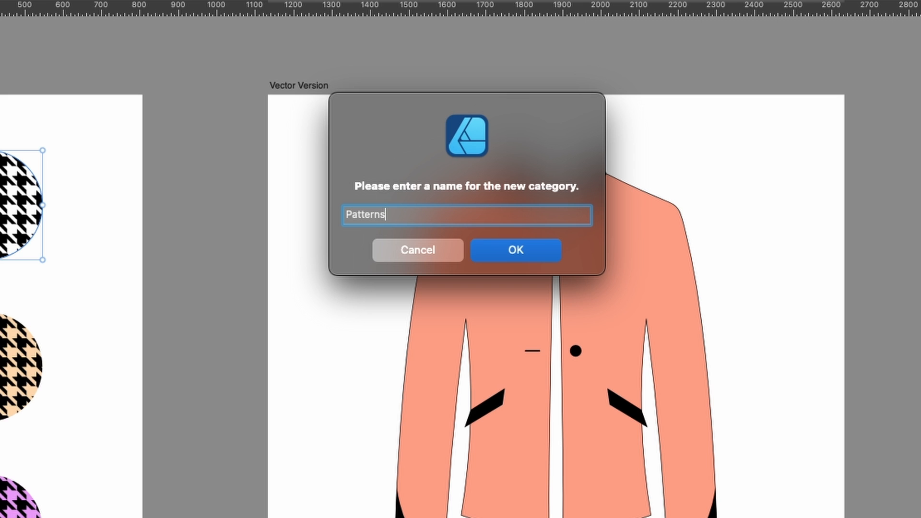
pyautogui.write('lothes')
pyautogui.click(549, 247)
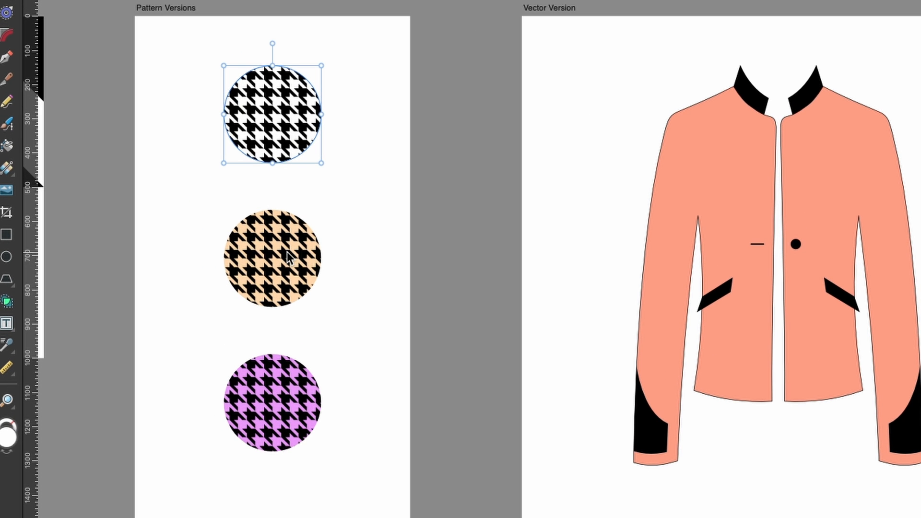
# Step: Save the white, peach and violet houndstooth circles as styles in the Patterns for Clothes category
pyautogui.keyDown('shift'); pyautogui.click(211, 260); pyautogui.keyUp('shift')
pyautogui.keyDown('shift'); pyautogui.click(288, 359); pyautogui.keyUp('shift')
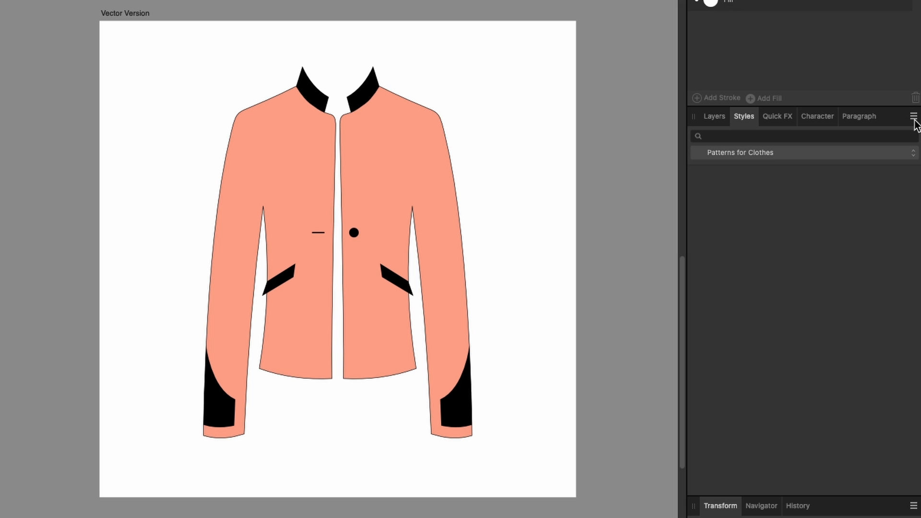
pyautogui.click(913, 116)
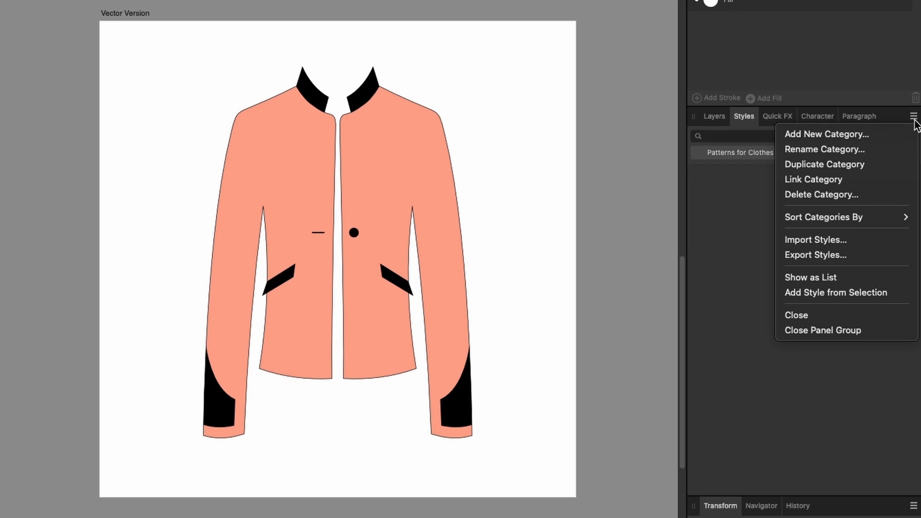
pyautogui.click(888, 290)
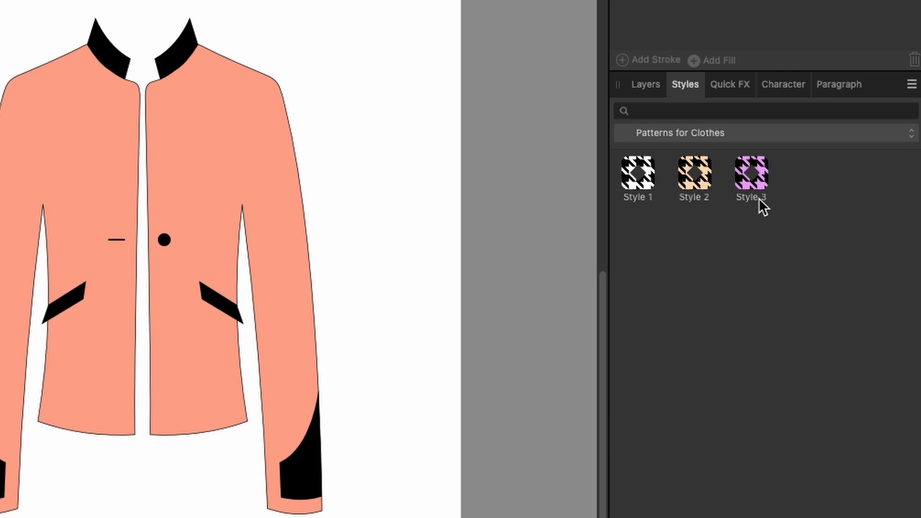
pyautogui.rightClick(640, 190)
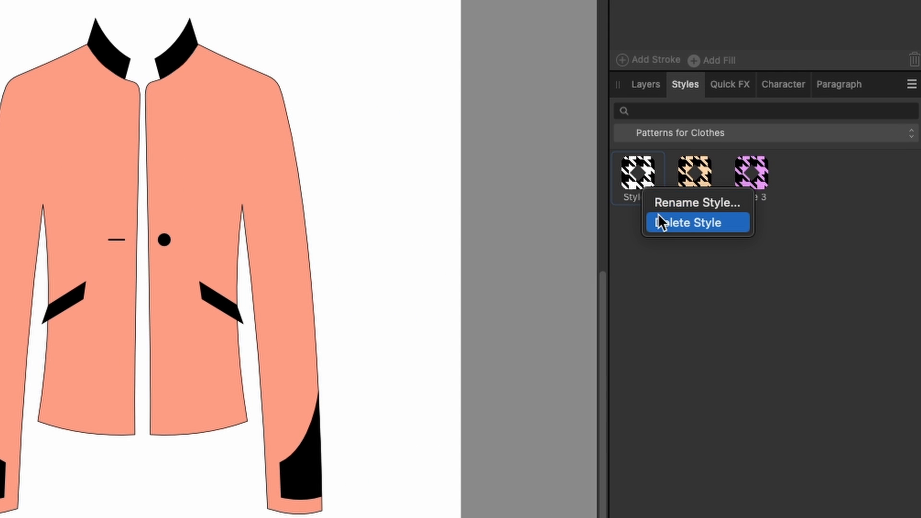
pyautogui.click(683, 290)
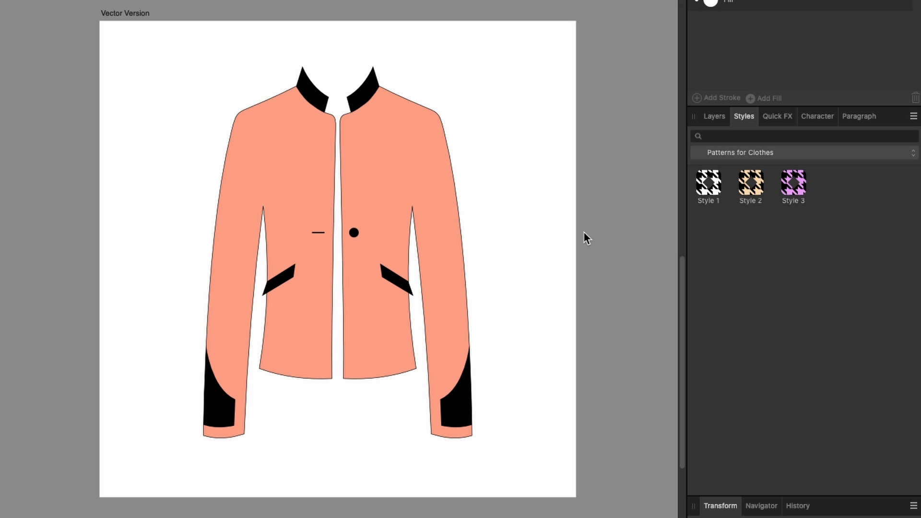
# Step: Try the saved peach and violet houndstooth styles on the jacket body, ending with the black-and-white Style 1
pyautogui.hscroll(1, 227, 164)
pyautogui.scroll(4, 227, 164)
pyautogui.scroll(-2, 227, 164)
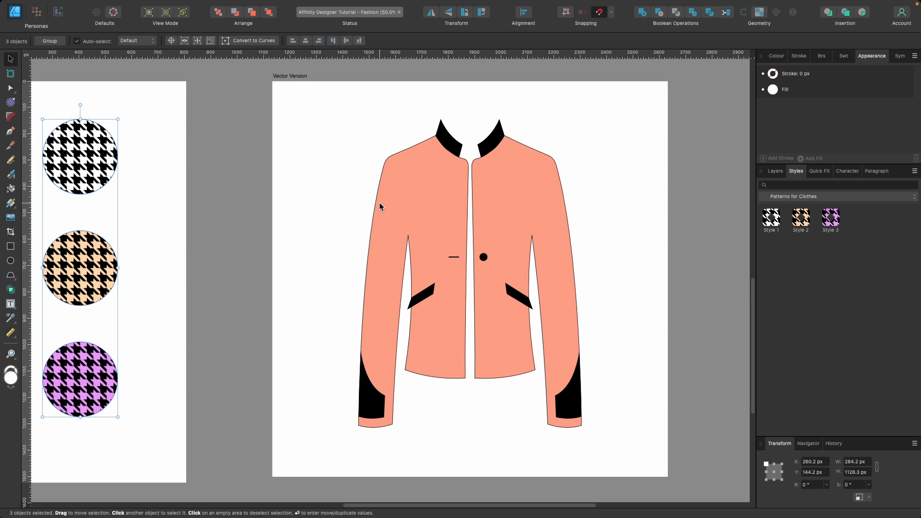
pyautogui.click(379, 205)
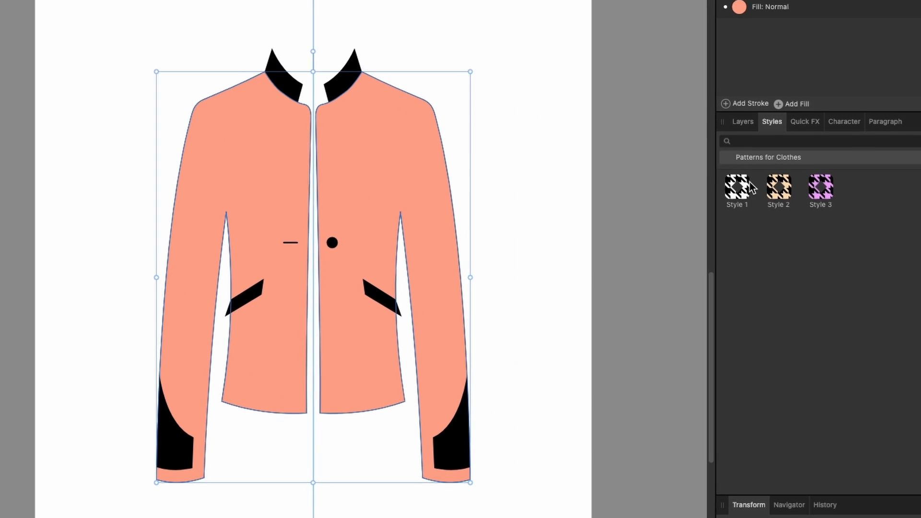
pyautogui.click(777, 187)
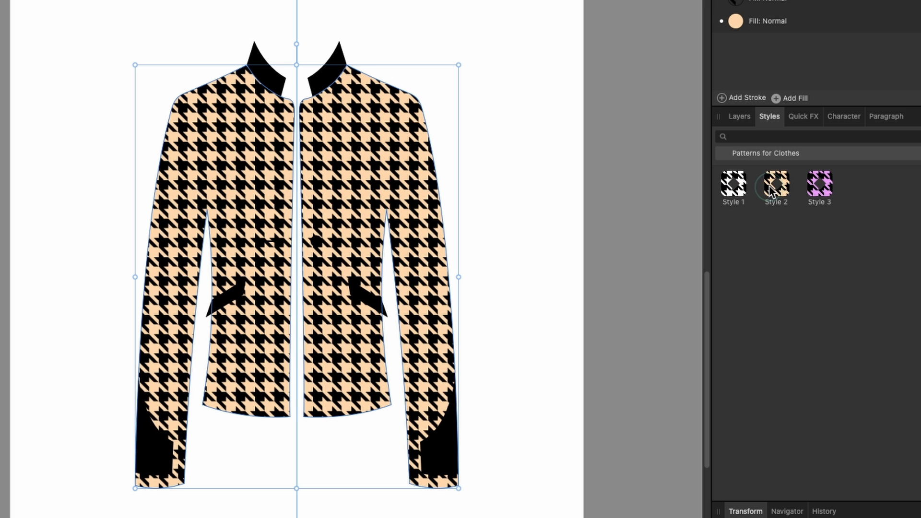
pyautogui.click(818, 192)
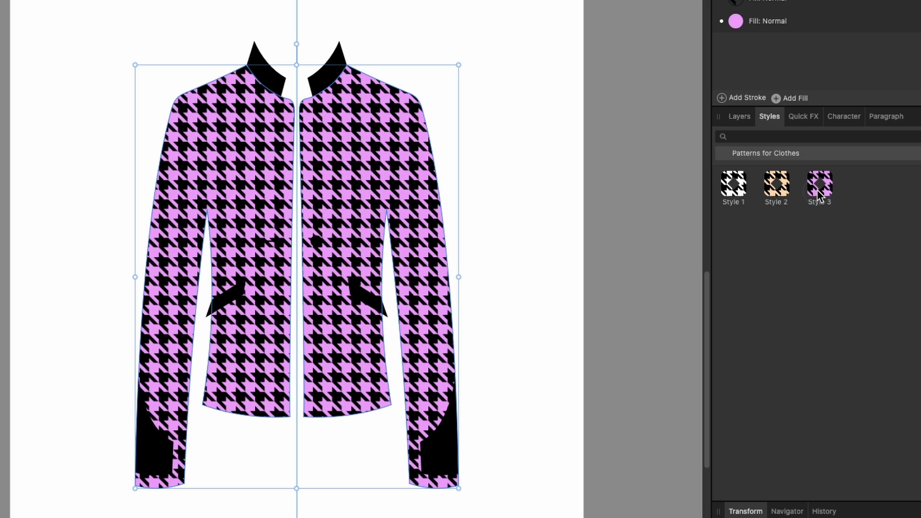
pyautogui.click(733, 189)
# Step: Try a black 3 px stroke around the houndstooth-filled jacket body
pyautogui.scroll(2, 536, 266)
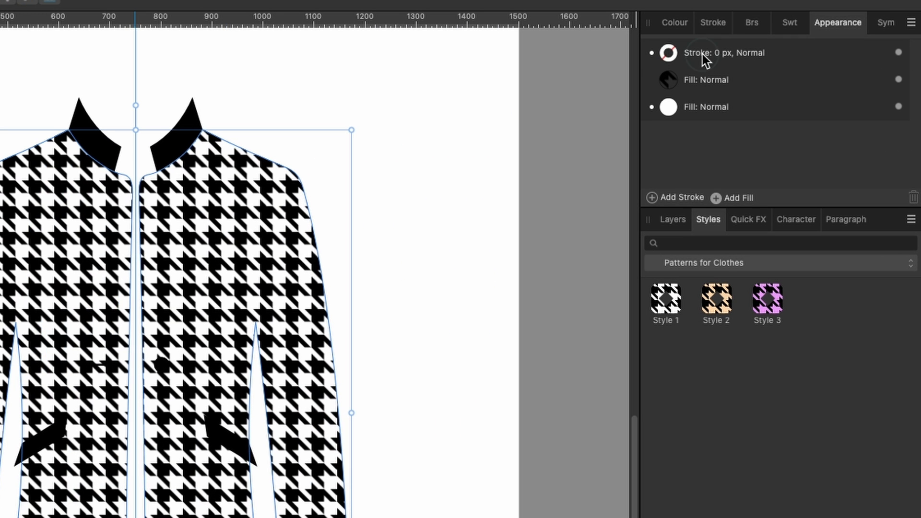
pyautogui.click(777, 75)
pyautogui.click(668, 53)
pyautogui.click(652, 171)
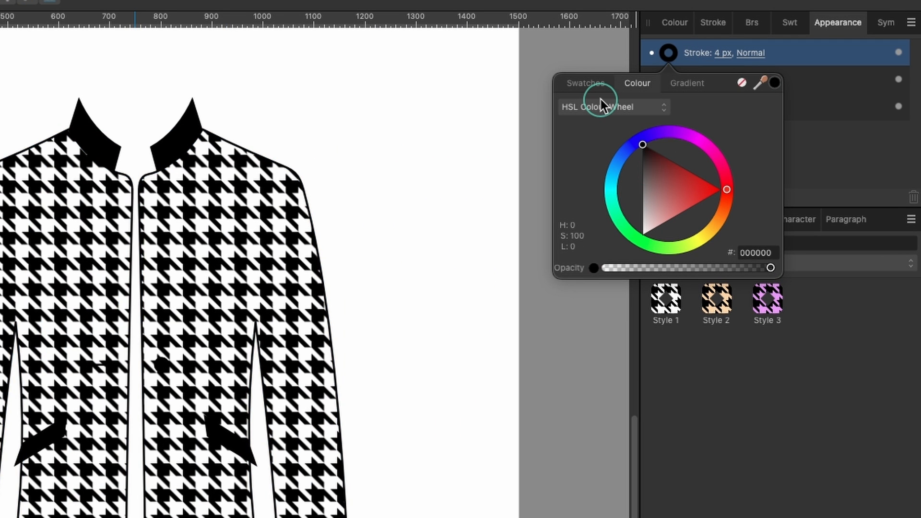
pyautogui.click(725, 56)
pyautogui.moveTo(694, 106)
pyautogui.mouseDown()
pyautogui.moveTo(663, 111)
pyautogui.moveTo(681, 108)
pyautogui.mouseUp()
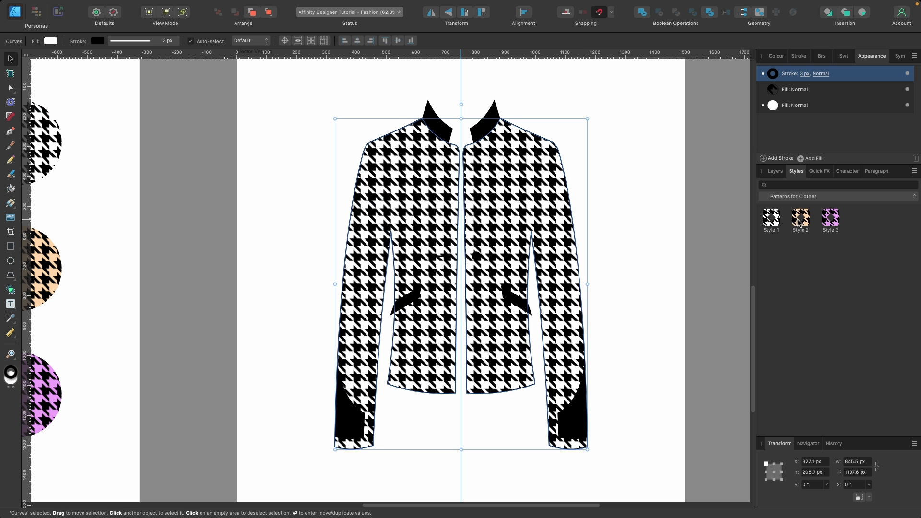
# Step: Alternate the jacket body between Style 2 and Style 1, leaving it on the black-and-white Style 1
pyautogui.click(715, 302)
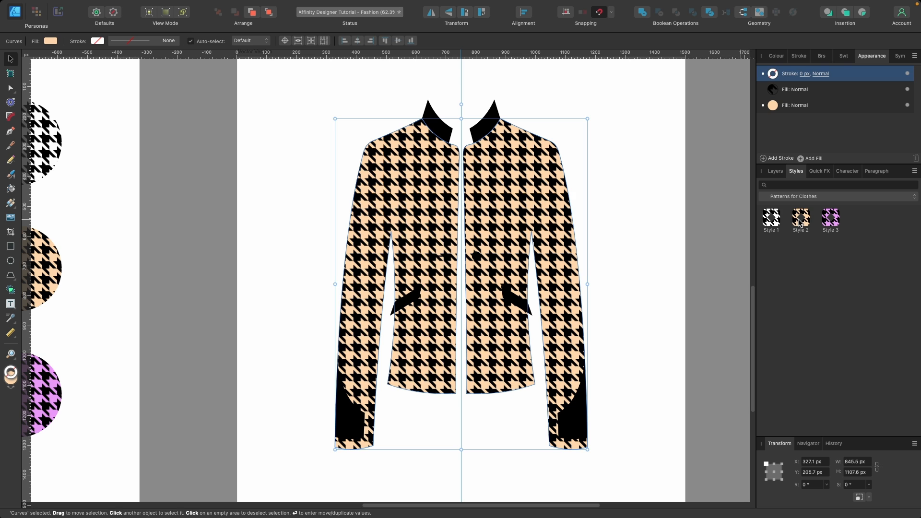
pyautogui.click(777, 224)
pyautogui.click(799, 220)
pyautogui.click(773, 223)
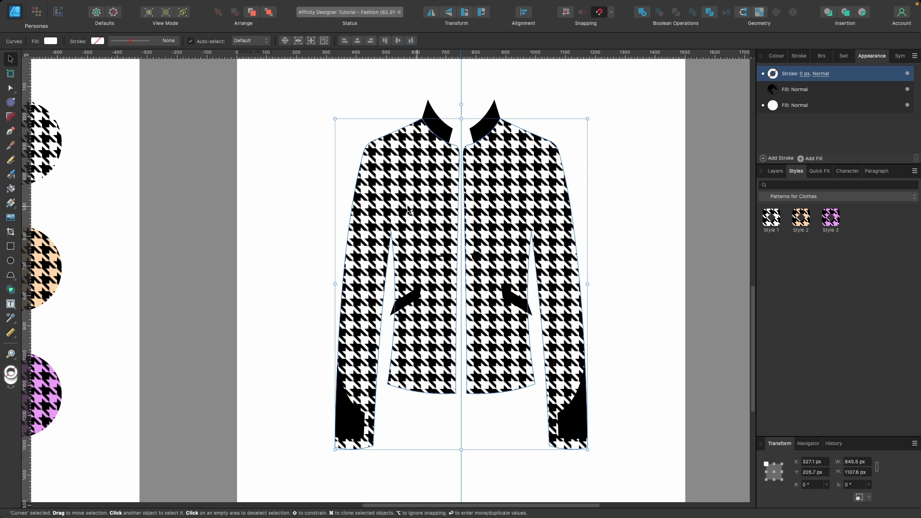
# Step: Move the peach and violet circles in Pattern Versions up and closer together to free space beneath them
pyautogui.hscroll(-5, 386, 206)
pyautogui.scroll(-3, 286, 176)
pyautogui.click(219, 147)
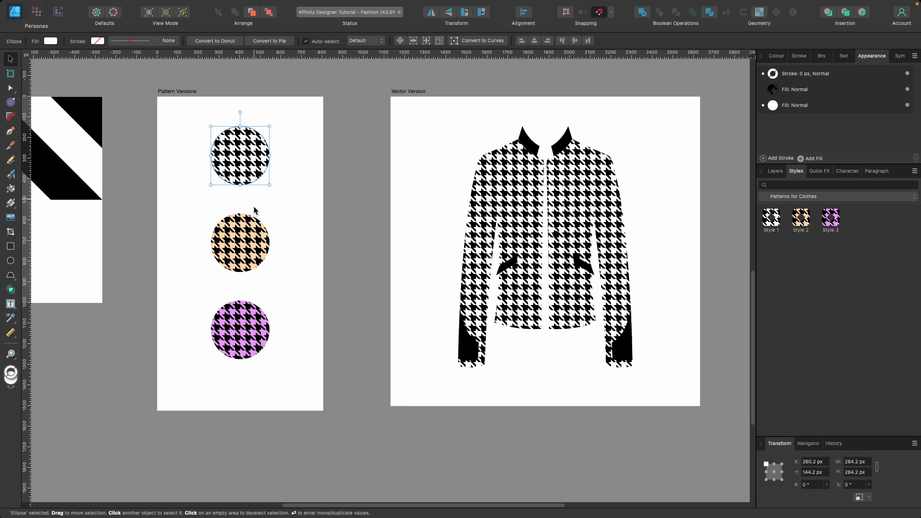
pyautogui.click(254, 249)
pyautogui.keyDown('shift'); pyautogui.click(251, 307); pyautogui.keyUp('shift')
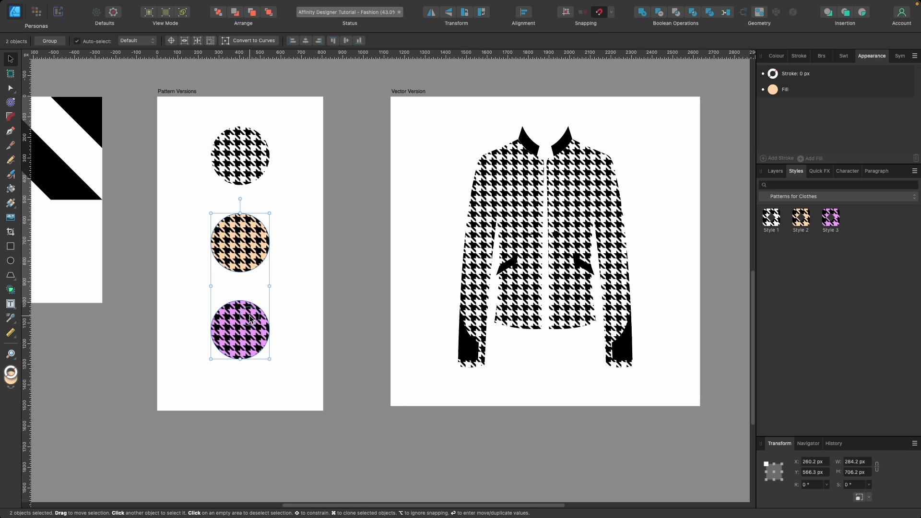
pyautogui.moveTo(247, 252); pyautogui.dragTo(243, 232)
pyautogui.click(245, 294)
pyautogui.moveTo(244, 295); pyautogui.dragTo(244, 274)
# Step: Duplicate the black-and-white houndstooth circle below the violet one and give the copy a black stroke
pyautogui.click(244, 164)
pyautogui.moveTo(244, 164); pyautogui.dragTo(251, 368)
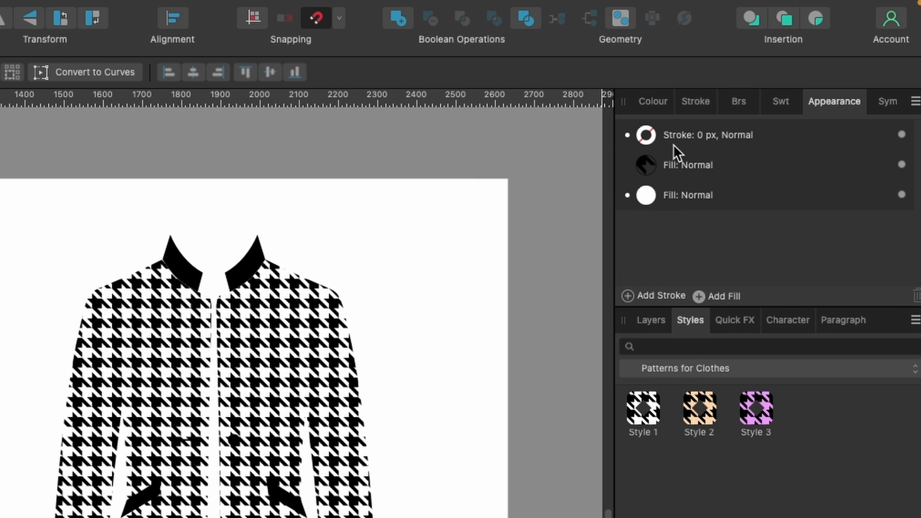
pyautogui.click(774, 75)
pyautogui.click(649, 137)
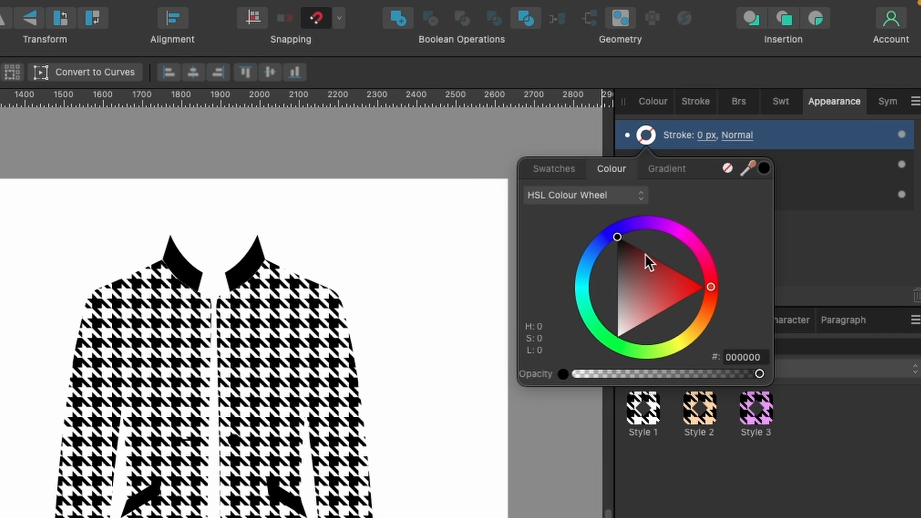
pyautogui.moveTo(629, 250); pyautogui.dragTo(558, 179)
pyautogui.click(292, 200)
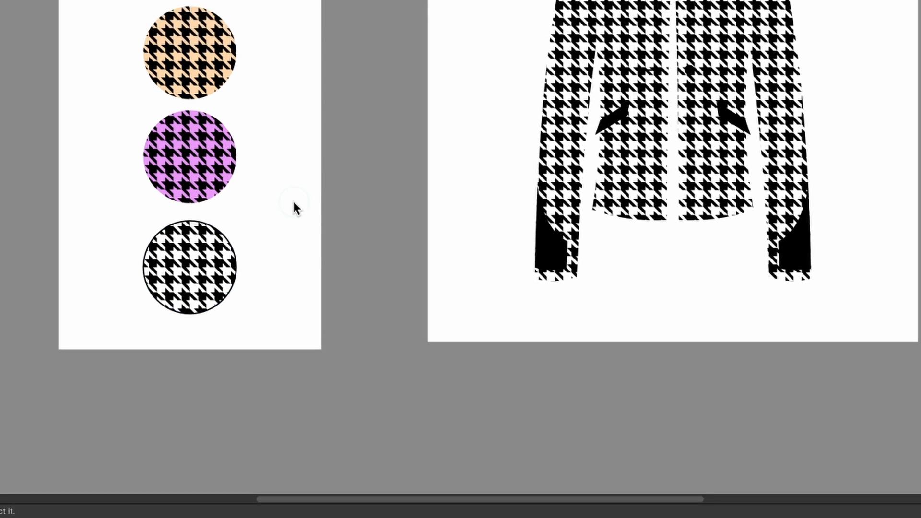
# Step: Create a style from the black-outlined houndstooth circle in the Patterns for Clothes category
pyautogui.click(200, 225)
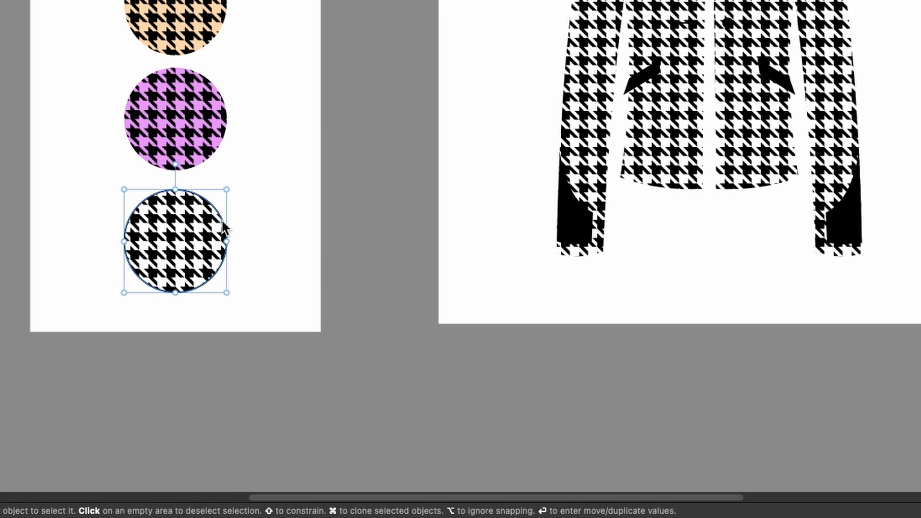
pyautogui.rightClick(200, 208)
pyautogui.scroll(-5, 206, 209)
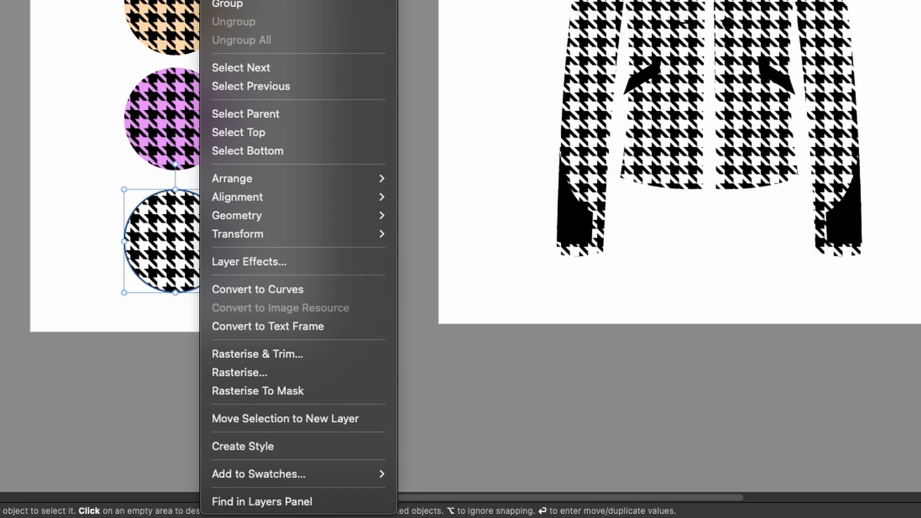
pyautogui.click(259, 451)
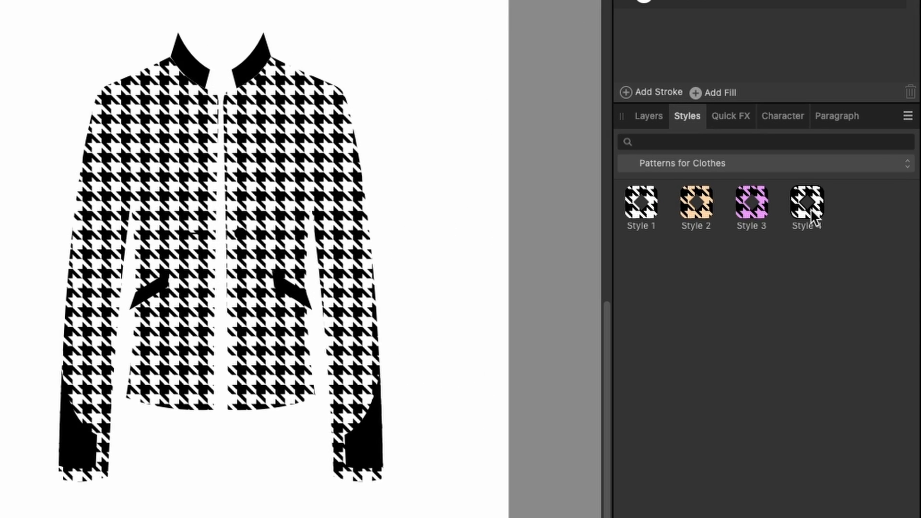
# Step: Apply the outlined houndstooth Style 4 to the jacket body in Vector Version
pyautogui.click(352, 152)
pyautogui.scroll(2, 259, 155)
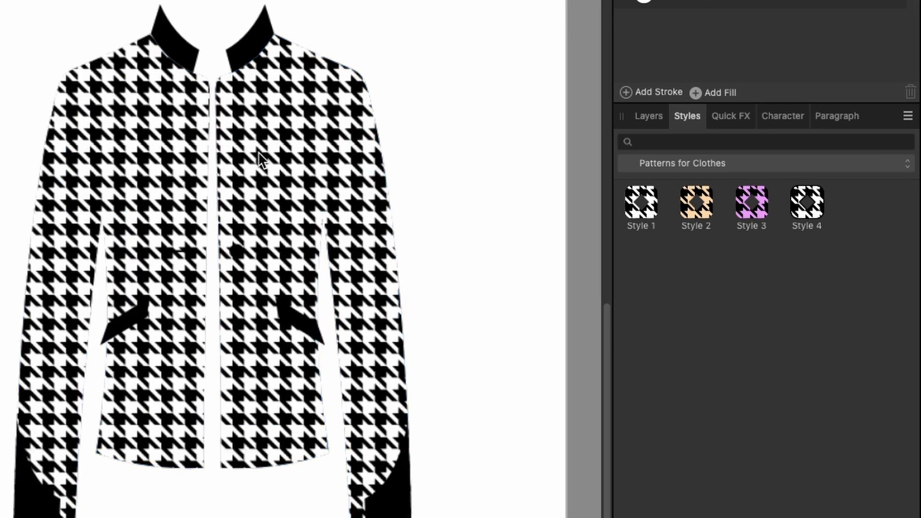
pyautogui.scroll(2, 259, 154)
pyautogui.hscroll(4, 260, 156)
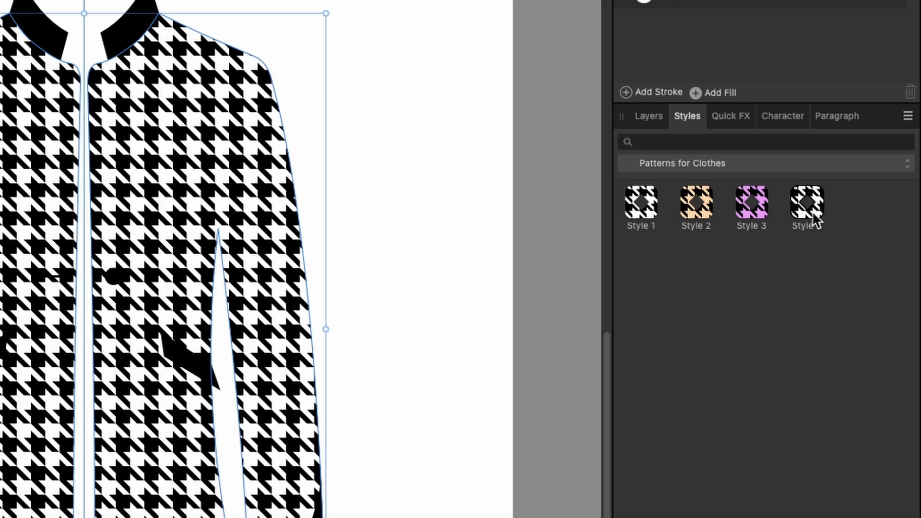
pyautogui.click(813, 215)
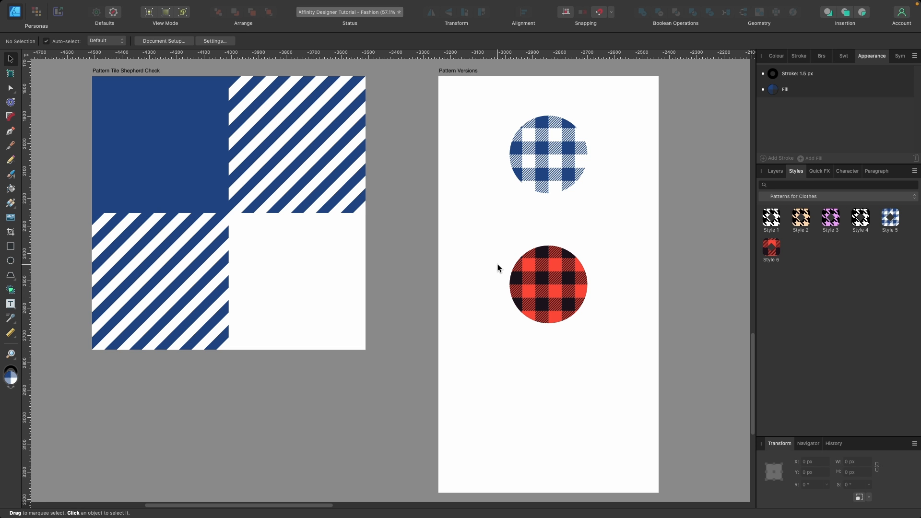
# Step: Compare the houndstooth tile and its pattern versions with the Shepherd Check tile and its blue and red versions
pyautogui.scroll(15, 497, 266)
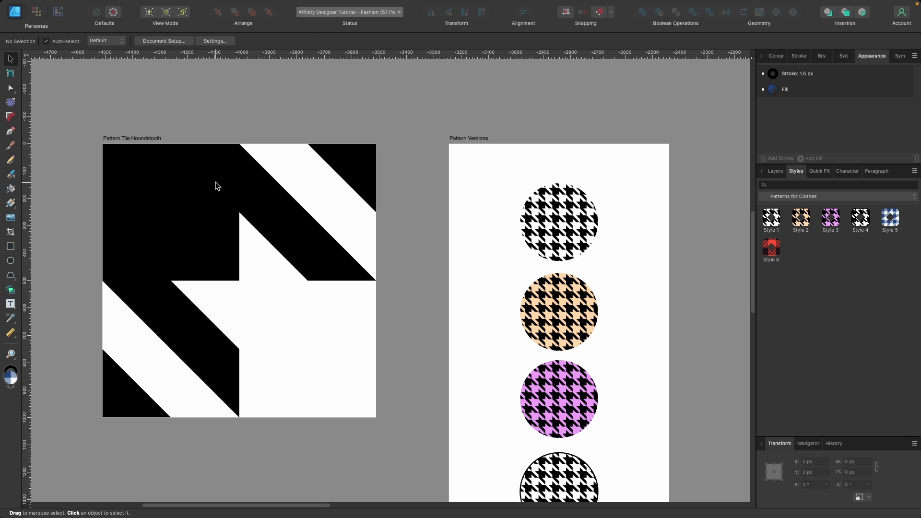
pyautogui.click(216, 186)
pyautogui.scroll(-3, 218, 189)
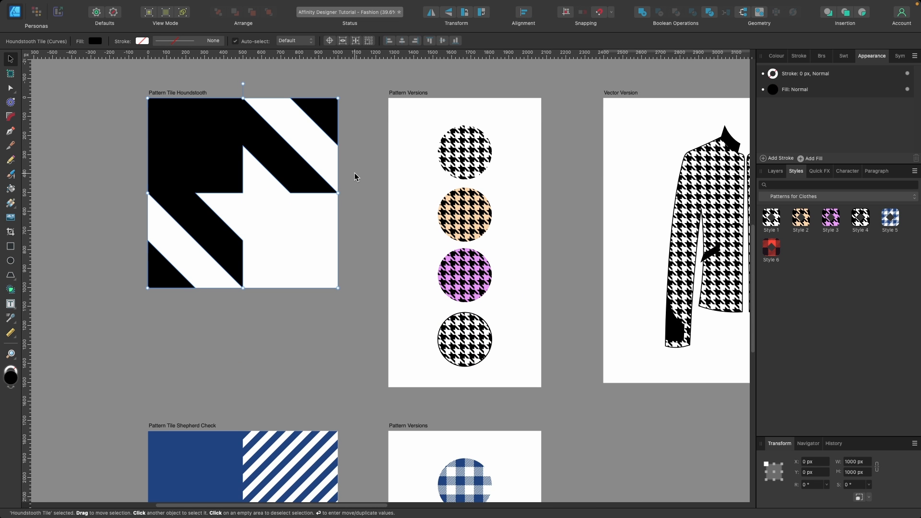
pyautogui.scroll(-7, 355, 177)
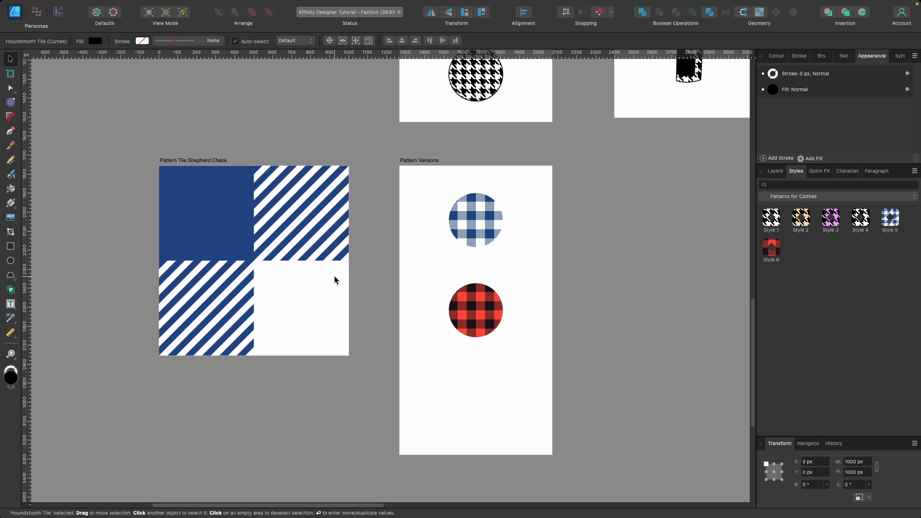
pyautogui.scroll(1, 226, 182)
pyautogui.click(203, 170)
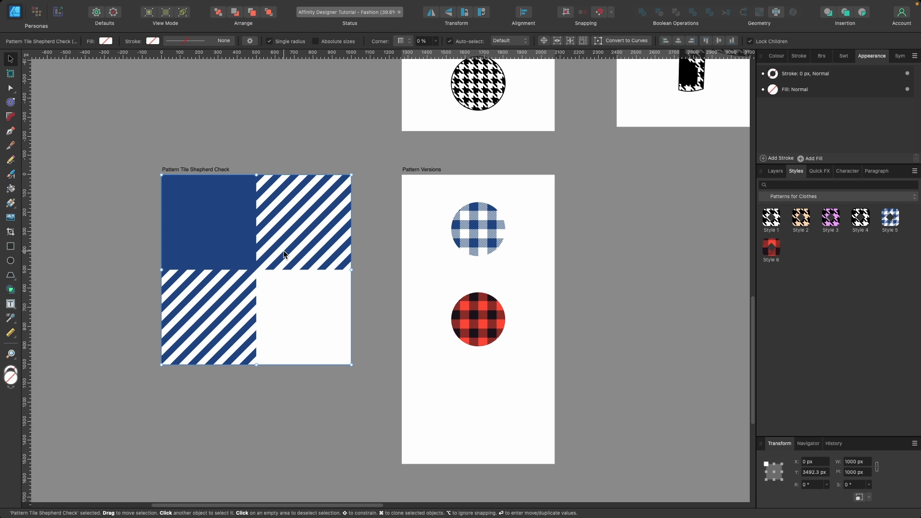
# Step: Examine the bitmap pattern fill and fill type of the blue shepherd check circle in Pattern Versions
pyautogui.click(498, 223)
pyautogui.scroll(2, 501, 224)
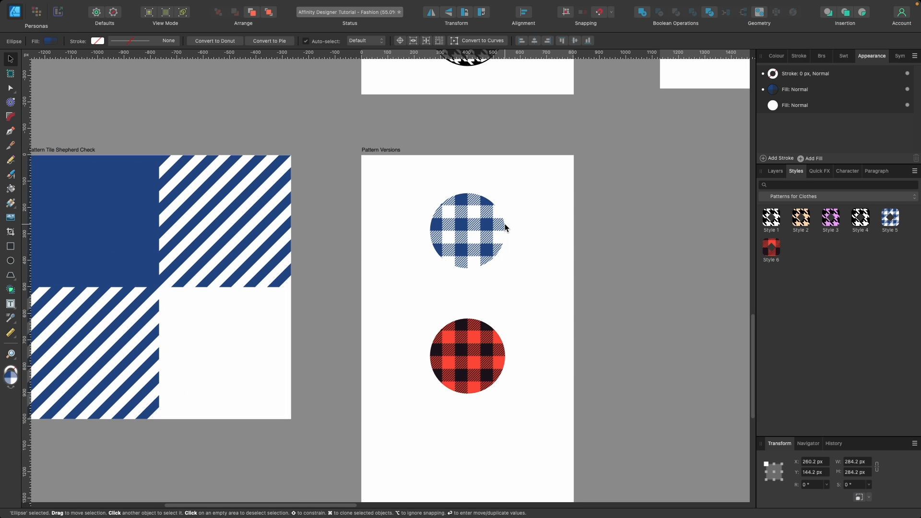
pyautogui.click(10, 203)
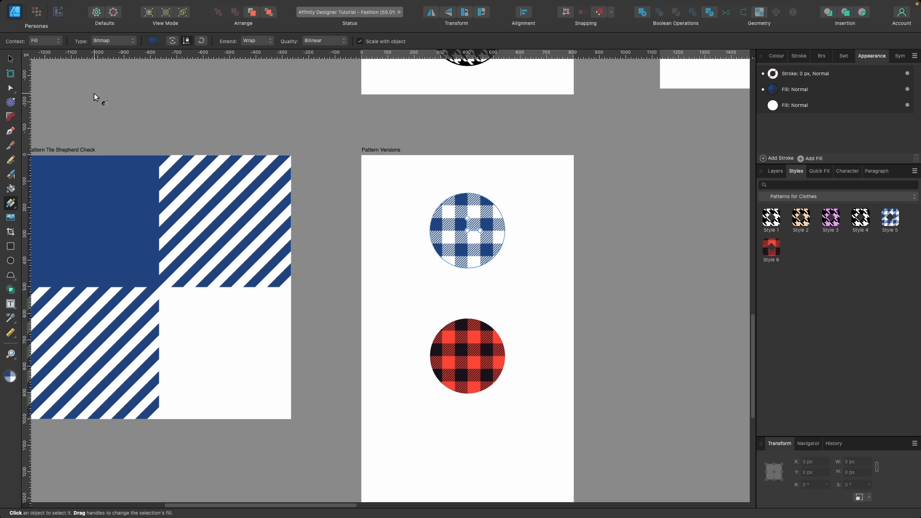
pyautogui.click(114, 41)
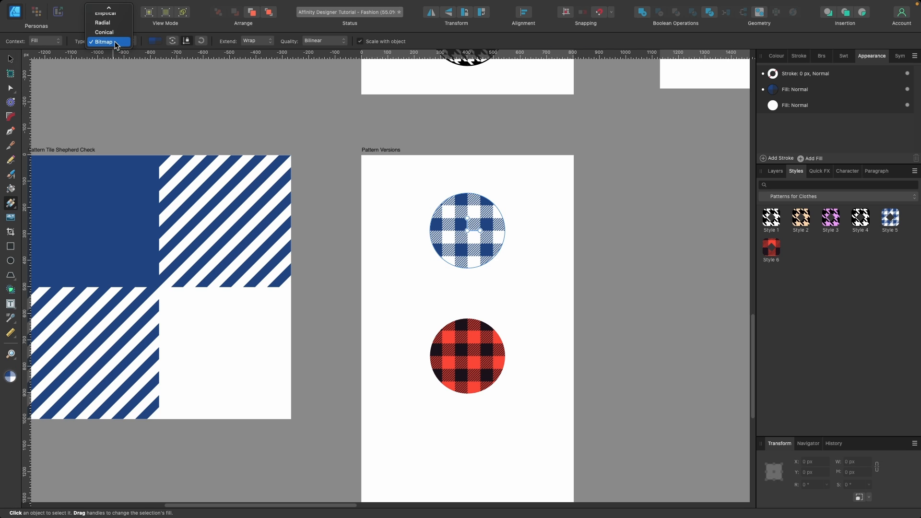
pyautogui.click(455, 220)
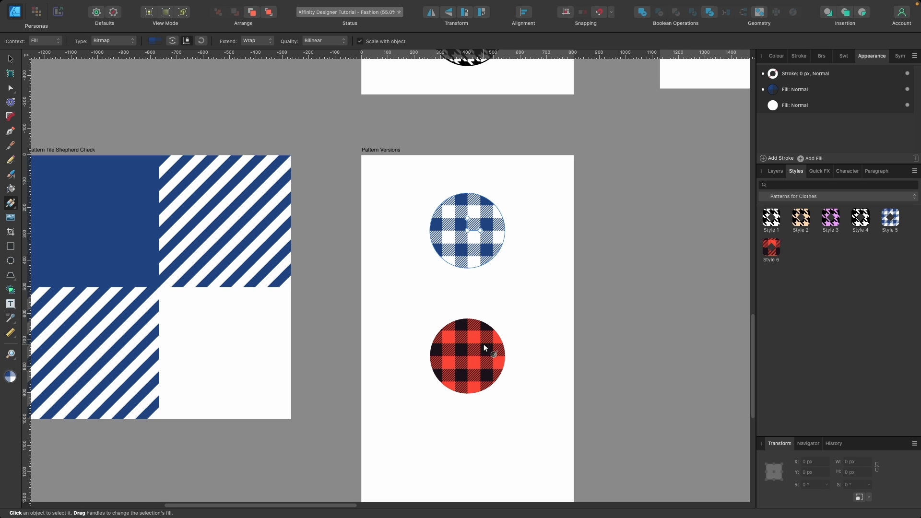
# Step: Examine how the red check circle layers a red Multiply fill over the blue check pattern fill
pyautogui.scroll(-2, 483, 344)
pyautogui.hscroll(1, 483, 343)
pyautogui.click(469, 335)
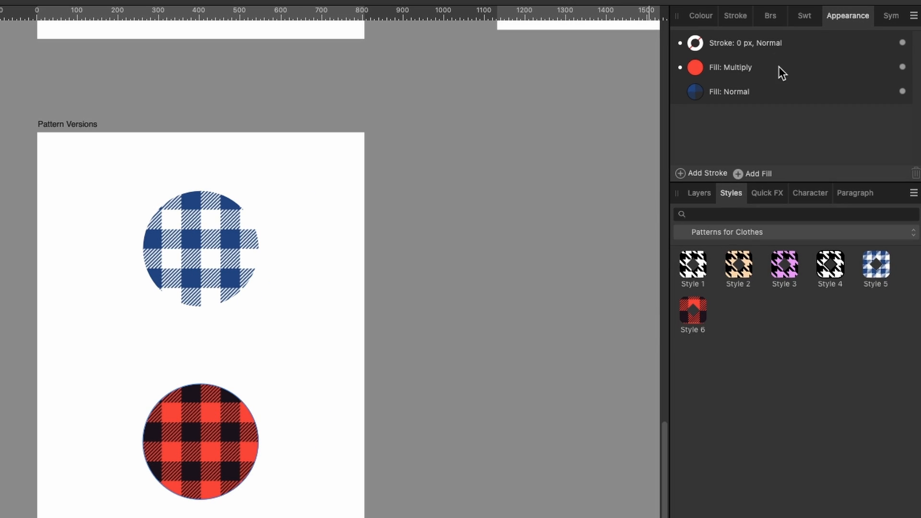
pyautogui.click(774, 88)
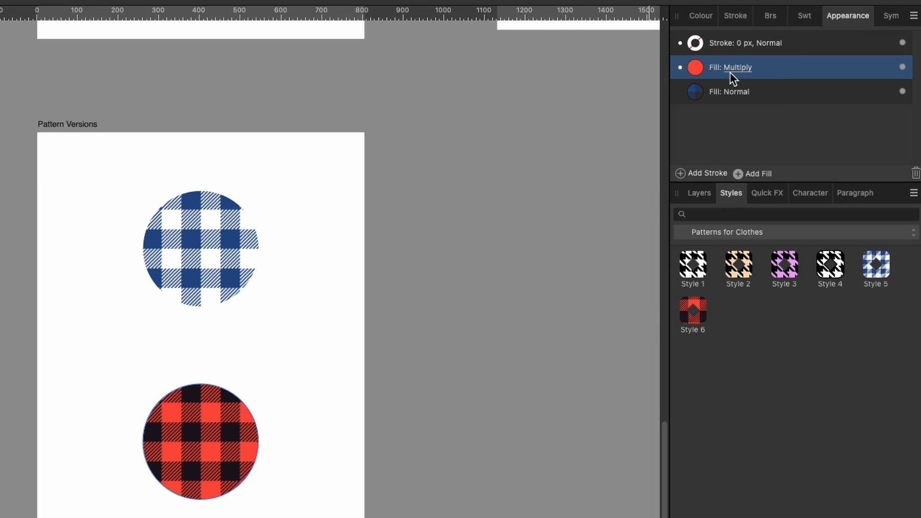
pyautogui.click(759, 90)
pyautogui.click(770, 66)
pyautogui.click(765, 92)
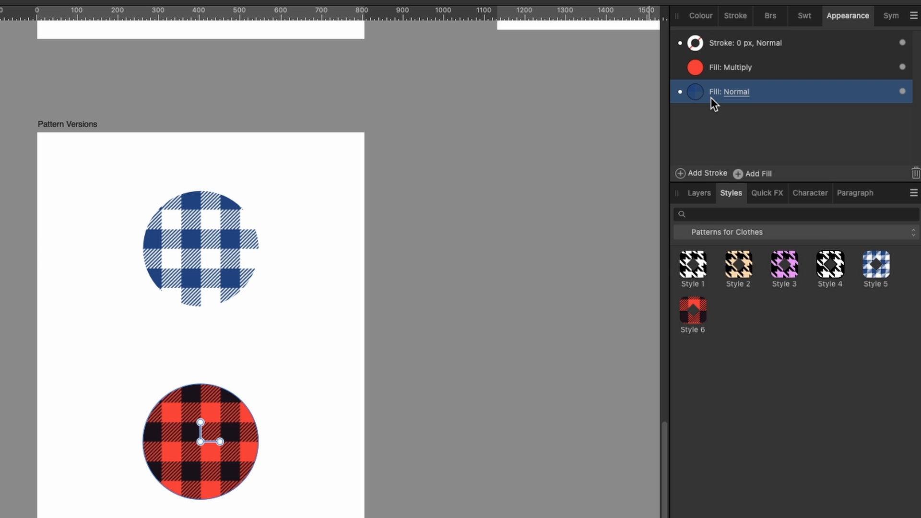
pyautogui.click(779, 71)
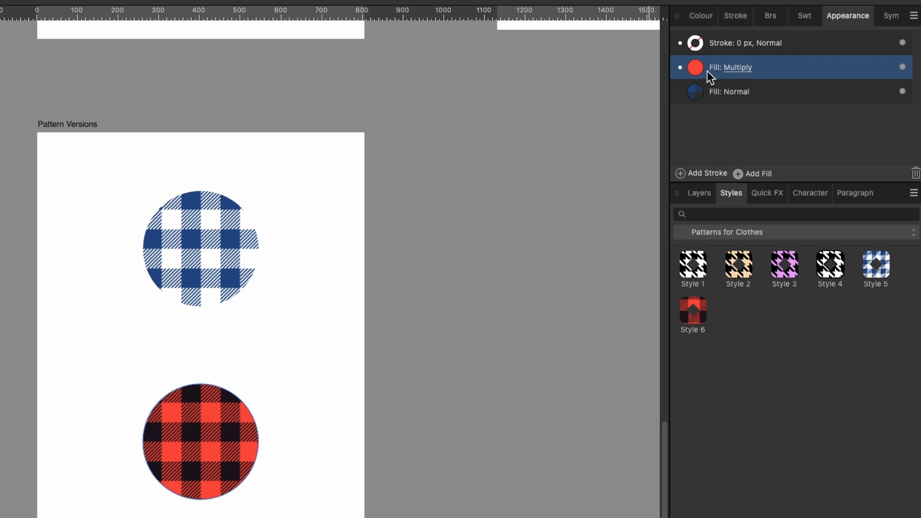
pyautogui.click(744, 66)
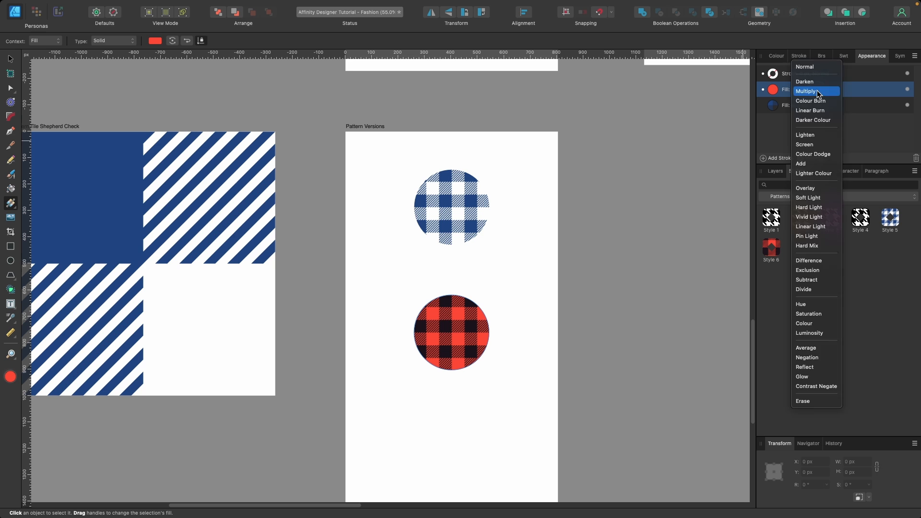
pyautogui.click(815, 91)
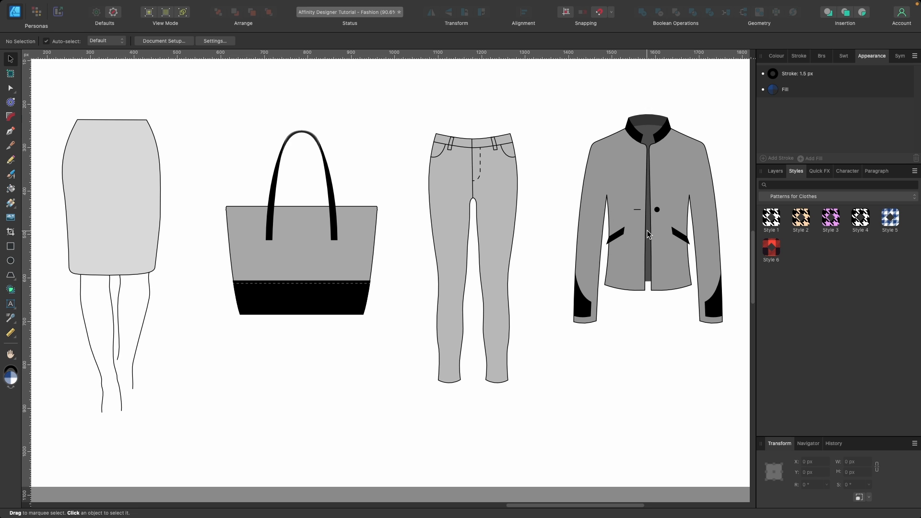
# Step: Apply Style 5 to the skirt, restore its check pattern's proportions, and scale it down at a diagonal angle
pyautogui.click(160, 219)
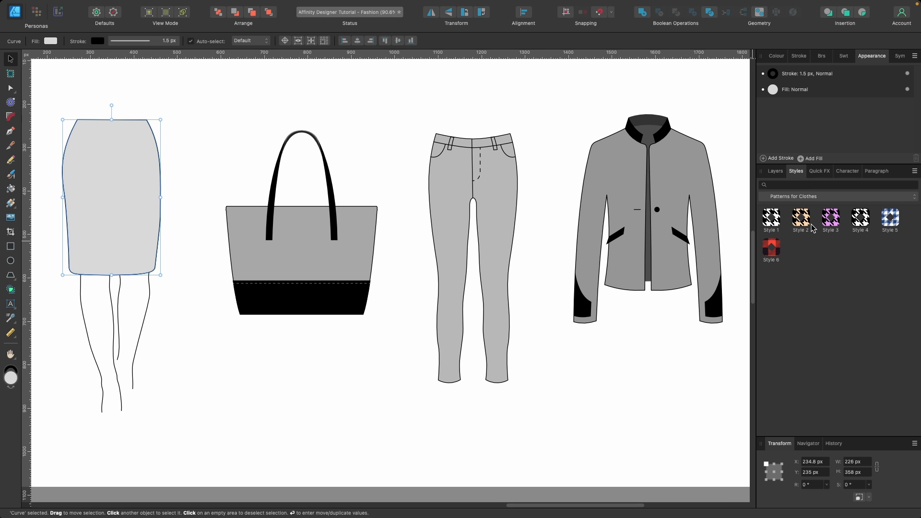
pyautogui.click(893, 221)
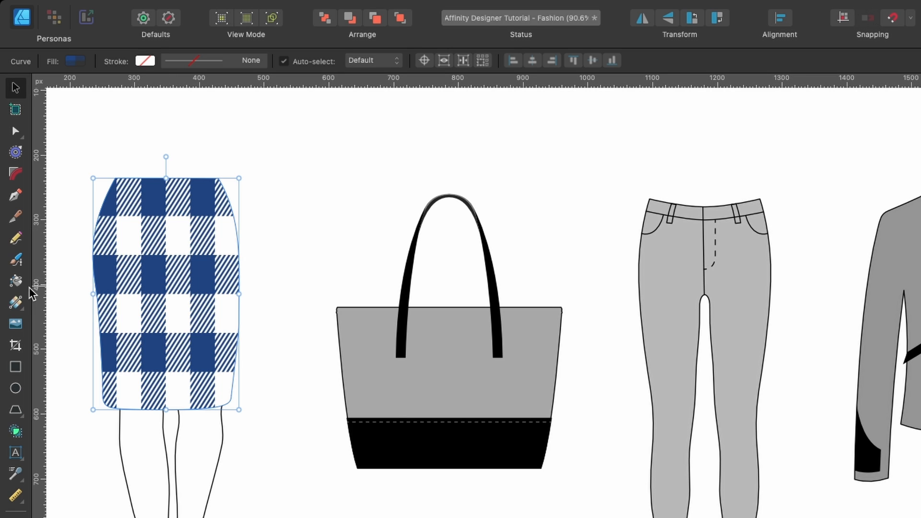
pyautogui.click(16, 302)
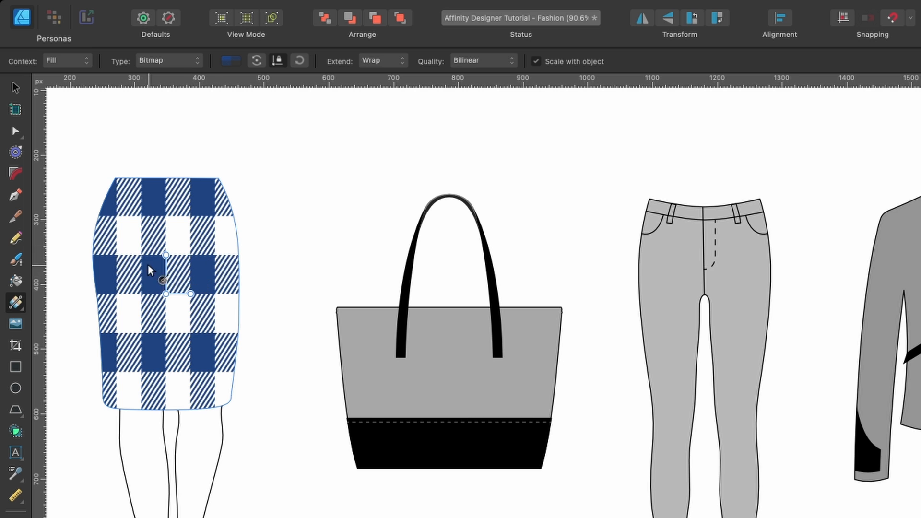
pyautogui.click(299, 61)
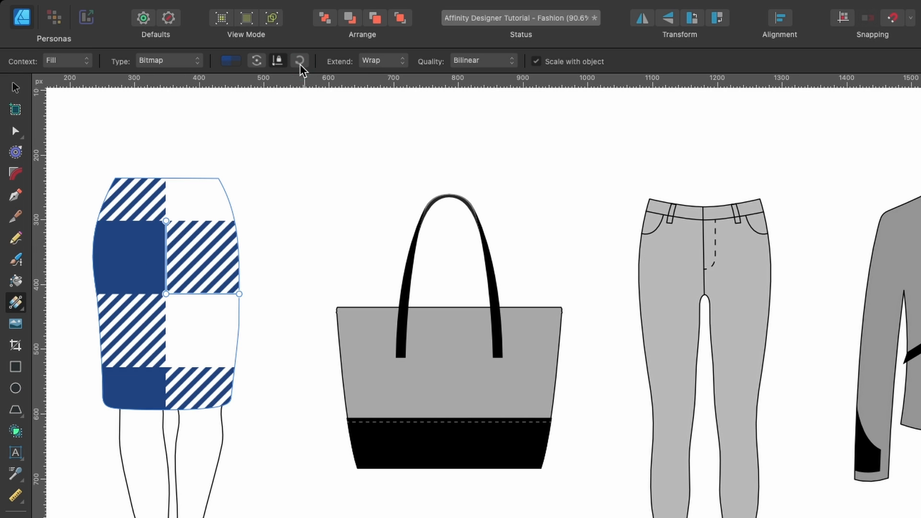
pyautogui.moveTo(239, 291); pyautogui.dragTo(187, 307)
pyautogui.press('v')
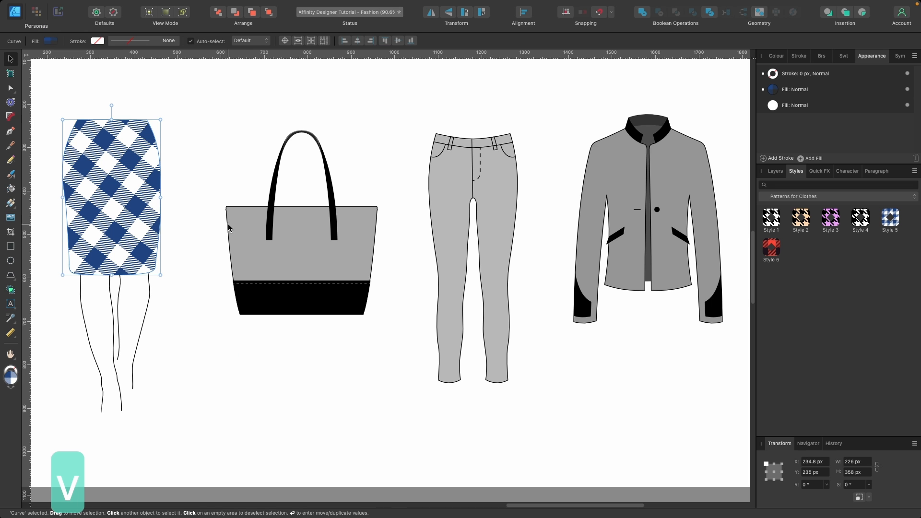
# Step: Apply Style 2 to the handbag body and slightly adjust the size and rotation of its houndstooth pattern fill
pyautogui.click(341, 336)
pyautogui.click(800, 218)
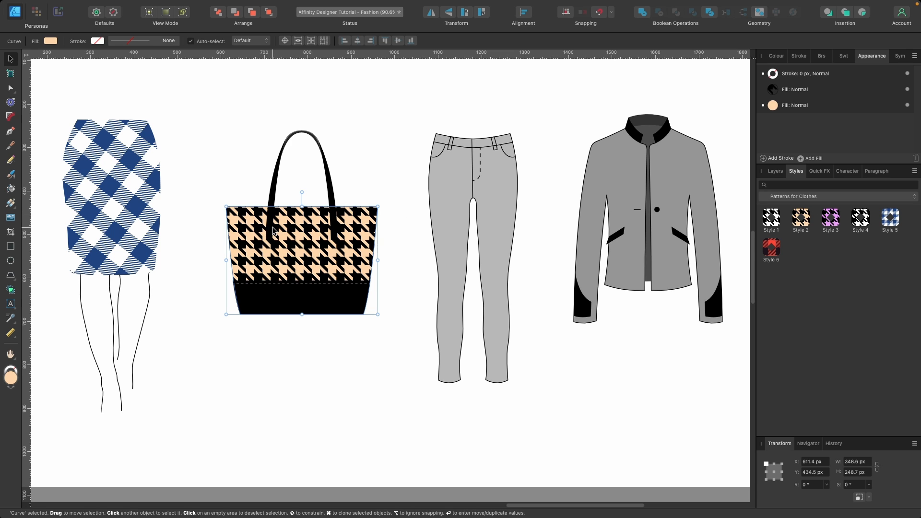
pyautogui.press('g')
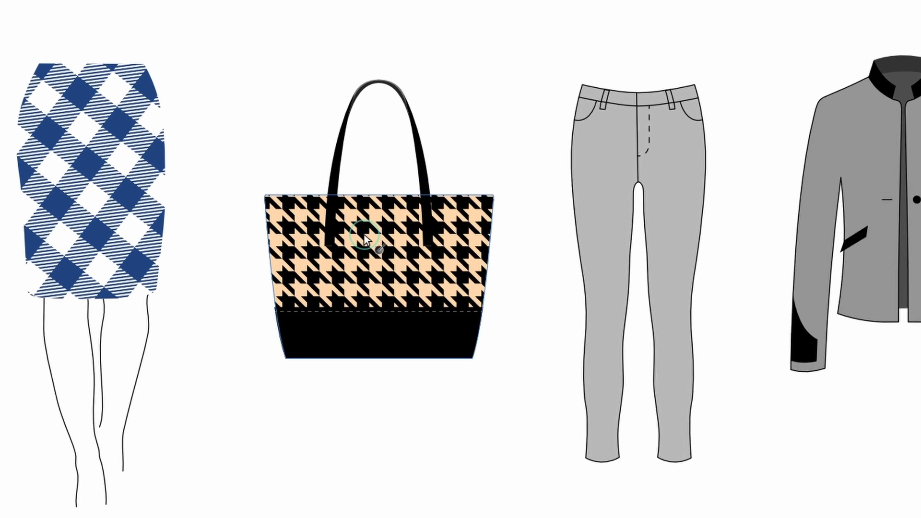
pyautogui.moveTo(292, 233); pyautogui.dragTo(342, 247)
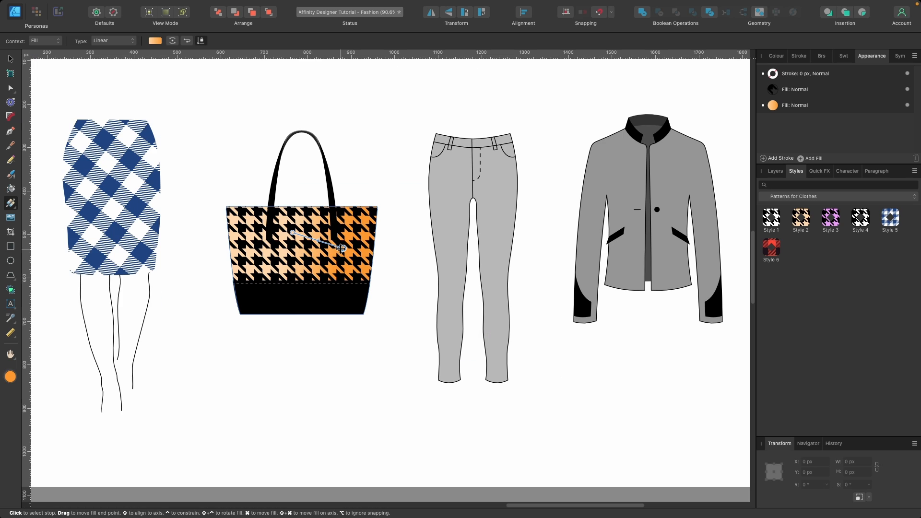
pyautogui.press('super+z')
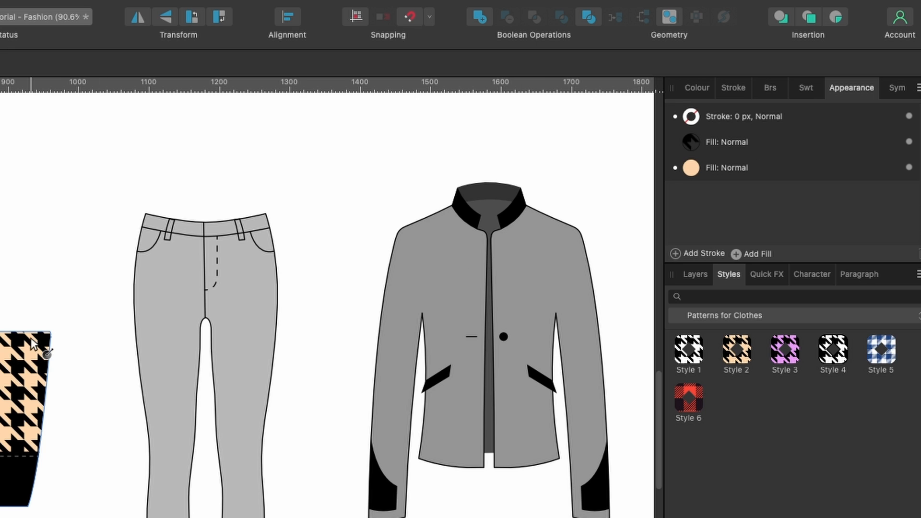
pyautogui.click(780, 143)
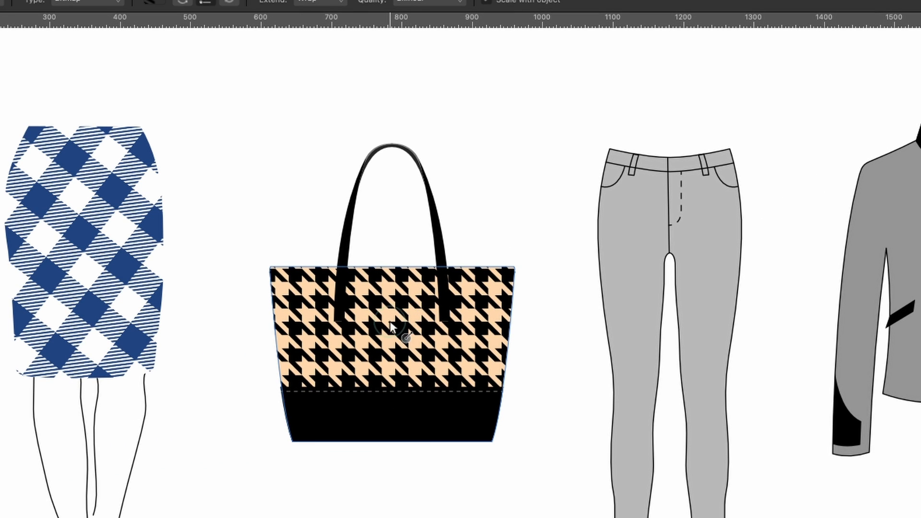
pyautogui.moveTo(390, 321)
pyautogui.mouseDown()
pyautogui.moveTo(441, 313)
pyautogui.moveTo(405, 323)
pyautogui.mouseUp()
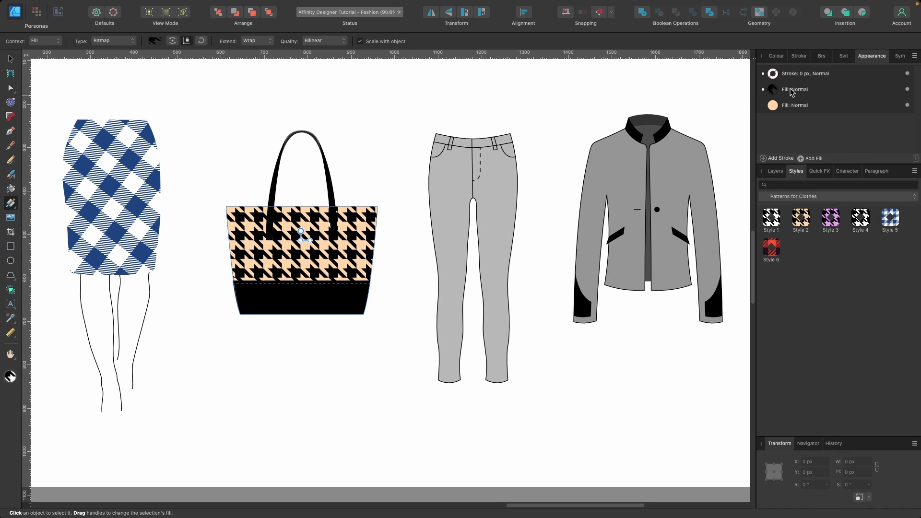
# Step: Set the blend mode of the handbag's houndstooth pattern fill to Overlay
pyautogui.click(803, 90)
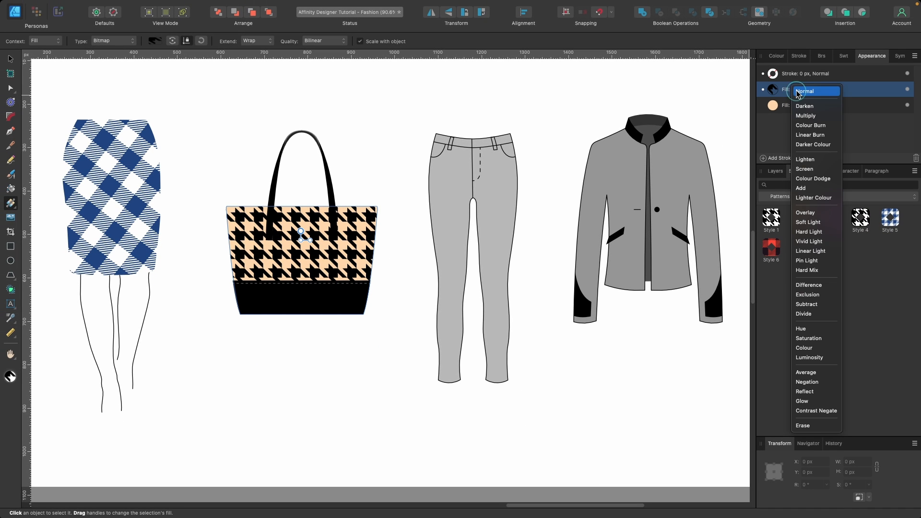
pyautogui.click(798, 93)
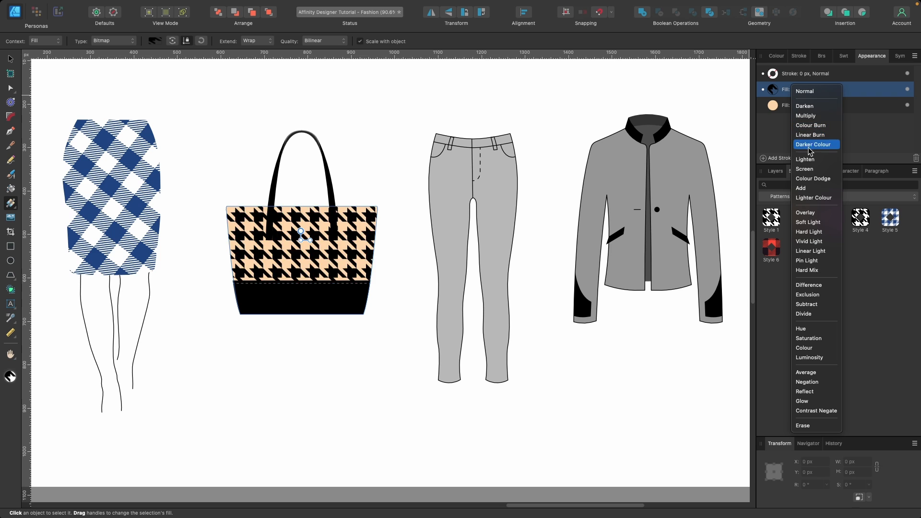
pyautogui.click(811, 213)
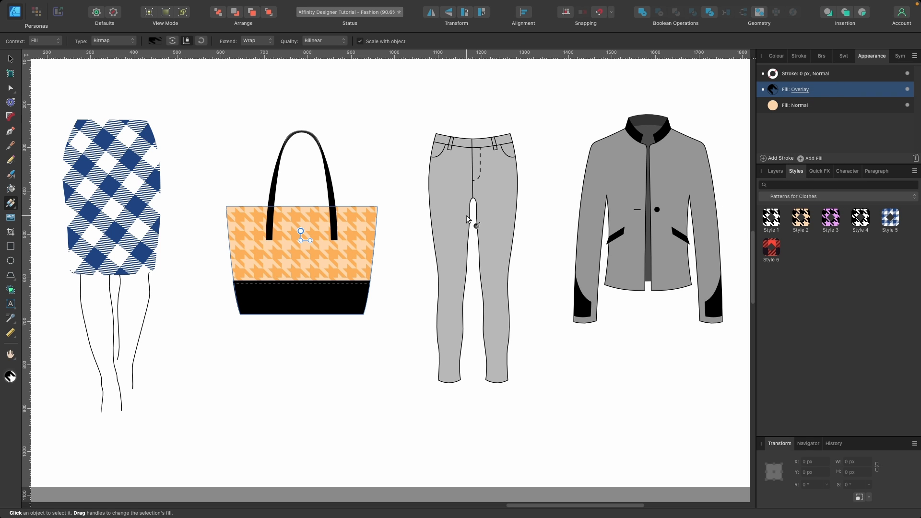
# Step: Apply Style 3 to the trousers and scale down their houndstooth pattern fill
pyautogui.click(469, 230)
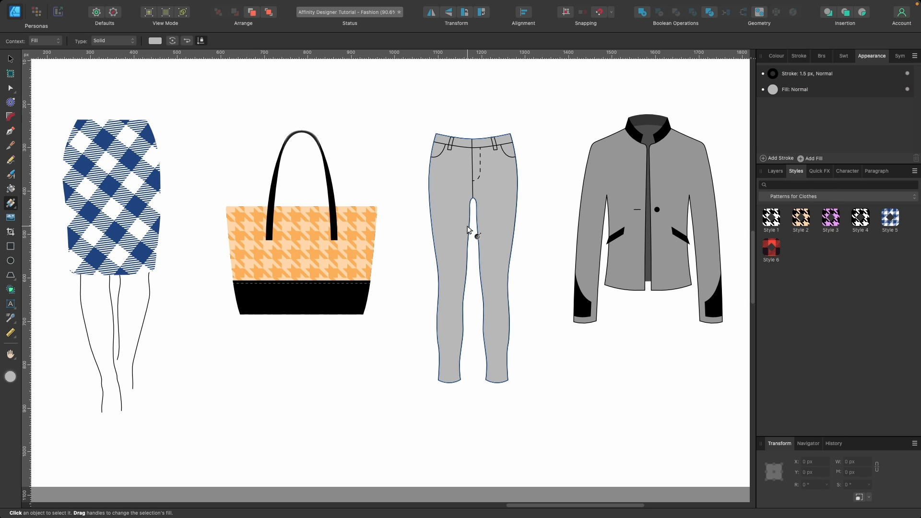
pyautogui.click(834, 220)
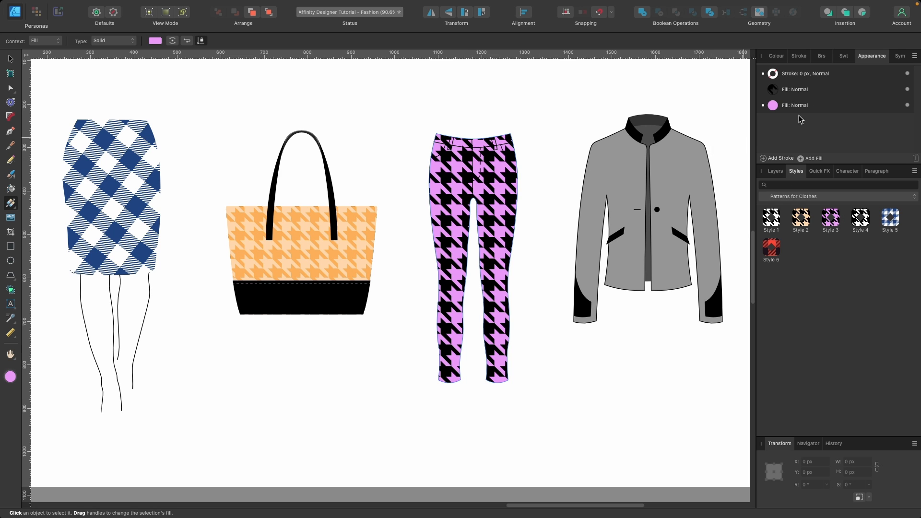
pyautogui.click(832, 92)
pyautogui.moveTo(480, 205)
pyautogui.mouseDown()
pyautogui.moveTo(523, 205)
pyautogui.moveTo(486, 207)
pyautogui.mouseUp()
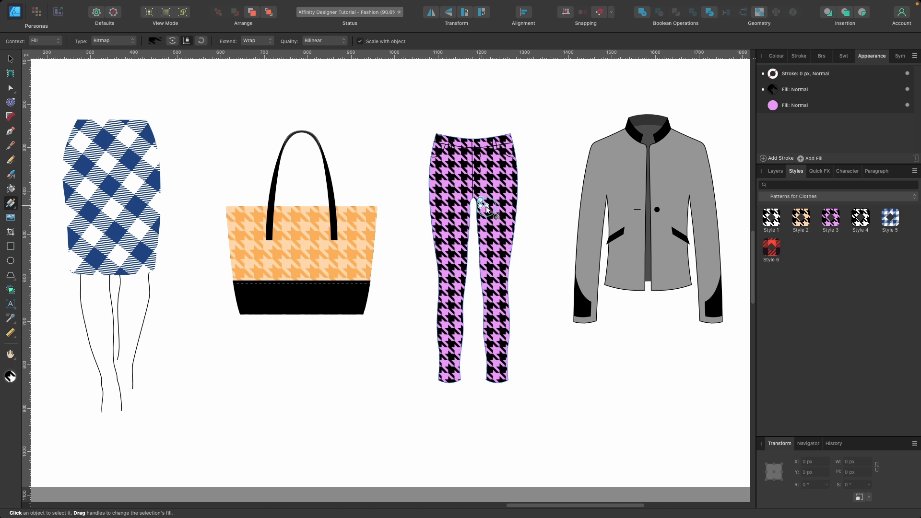
# Step: Move the trousers' violet fill above the houndstooth pattern fill and set its blend mode to Glow
pyautogui.click(824, 107)
pyautogui.moveTo(823, 86); pyautogui.dragTo(819, 87)
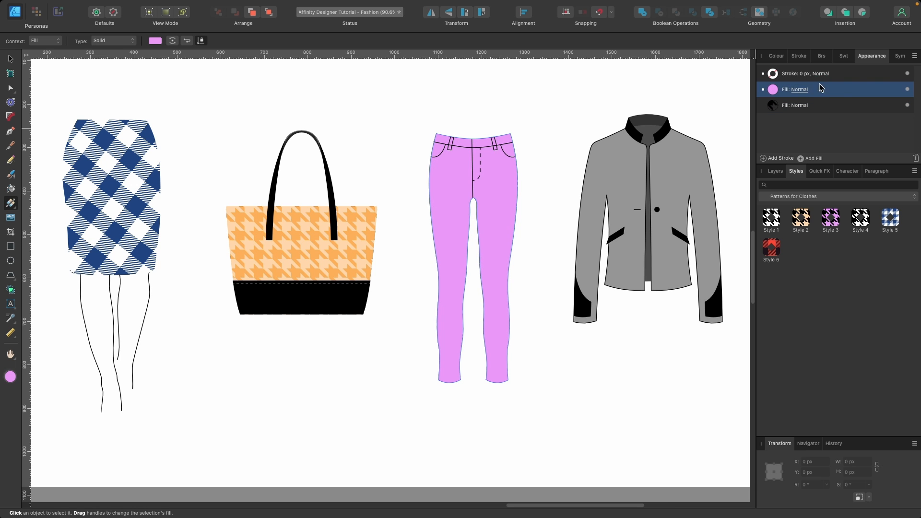
pyautogui.click(799, 90)
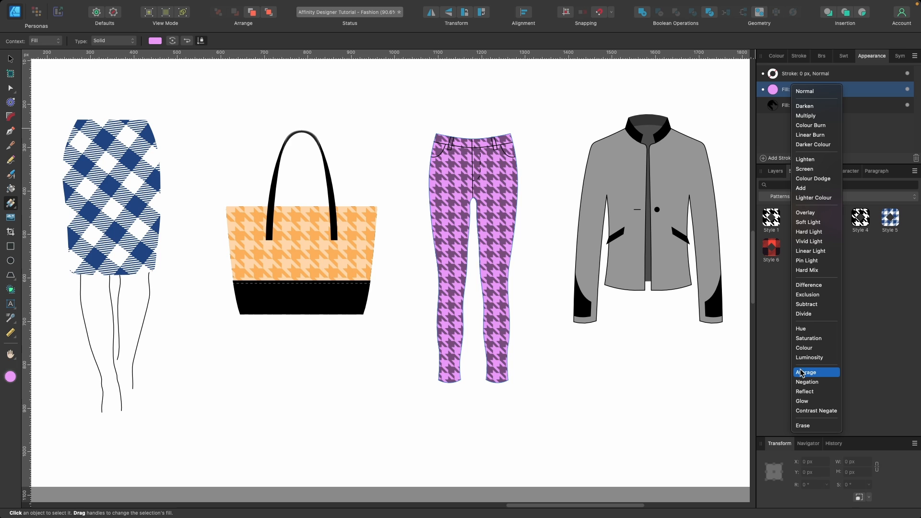
pyautogui.click(802, 400)
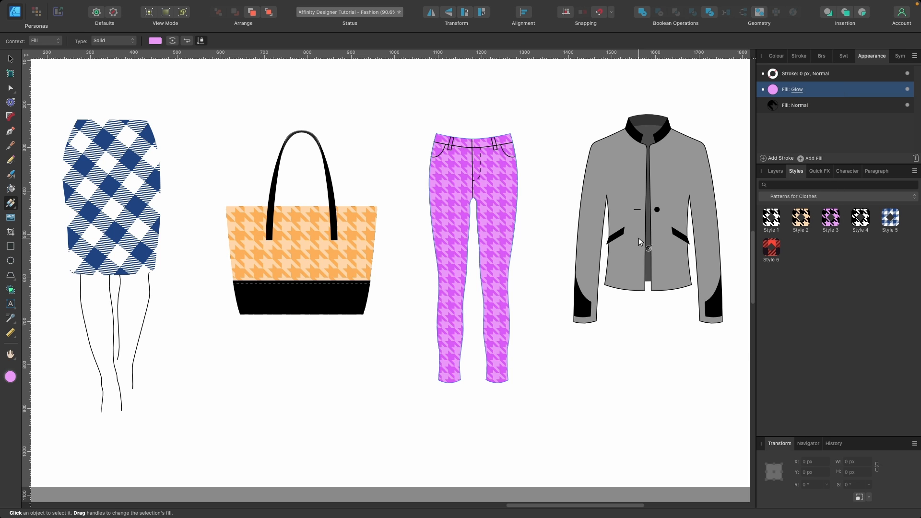
# Step: Apply Style 1 to the grey jacket body and give it a 1.5 px solid black stroke
pyautogui.click(575, 210)
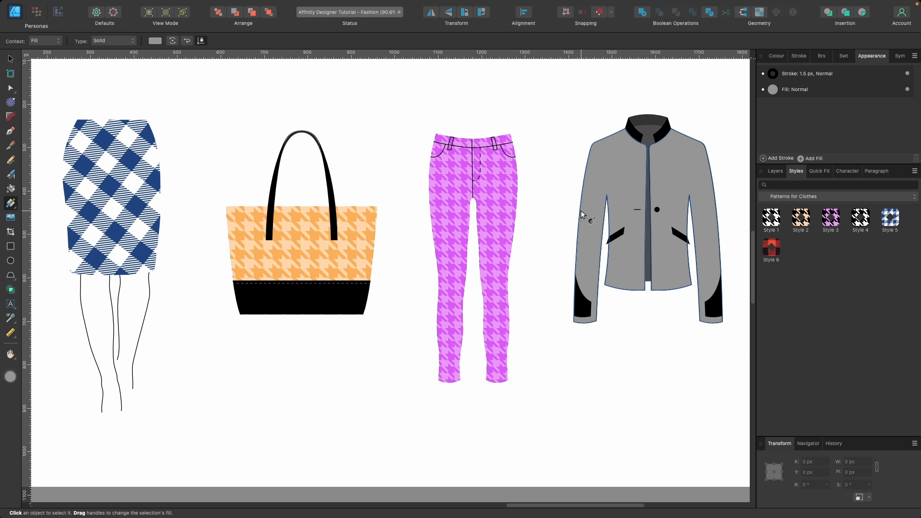
pyautogui.click(778, 220)
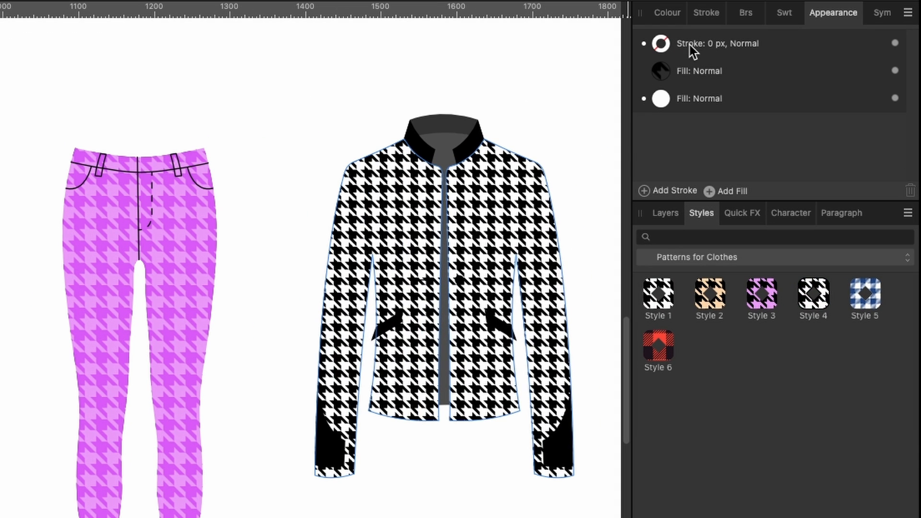
pyautogui.click(714, 45)
pyautogui.moveTo(640, 98); pyautogui.dragTo(669, 99)
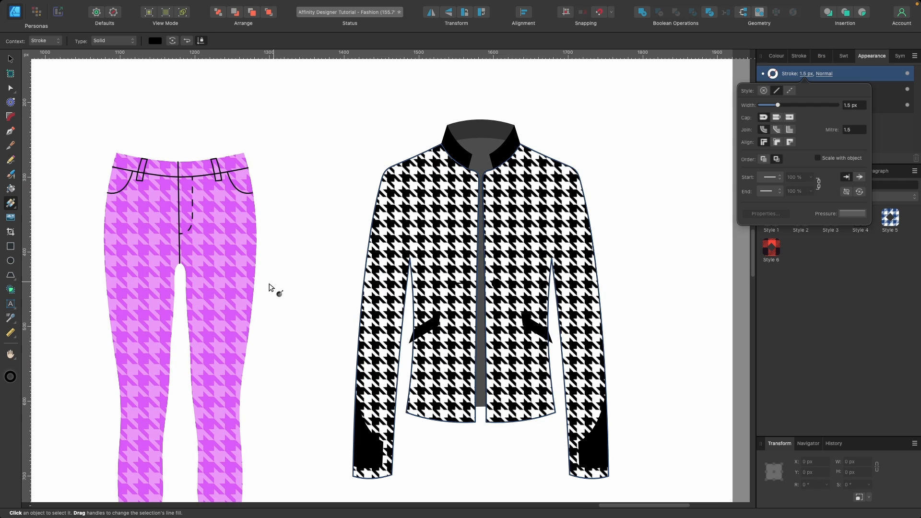
# Step: Add an outline stroke to the violet houndstooth trousers
pyautogui.click(249, 288)
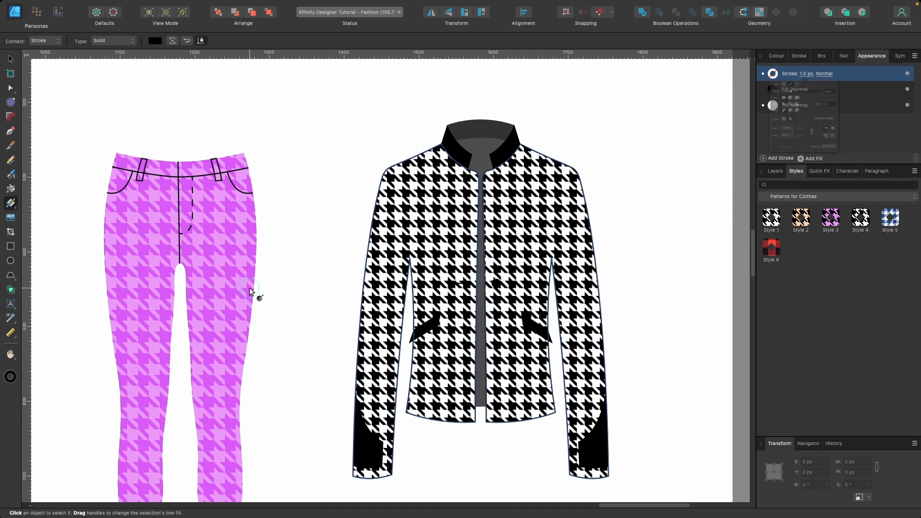
pyautogui.click(803, 76)
pyautogui.click(806, 74)
pyautogui.moveTo(759, 105); pyautogui.dragTo(774, 105)
pyautogui.scroll(-5, 525, 204)
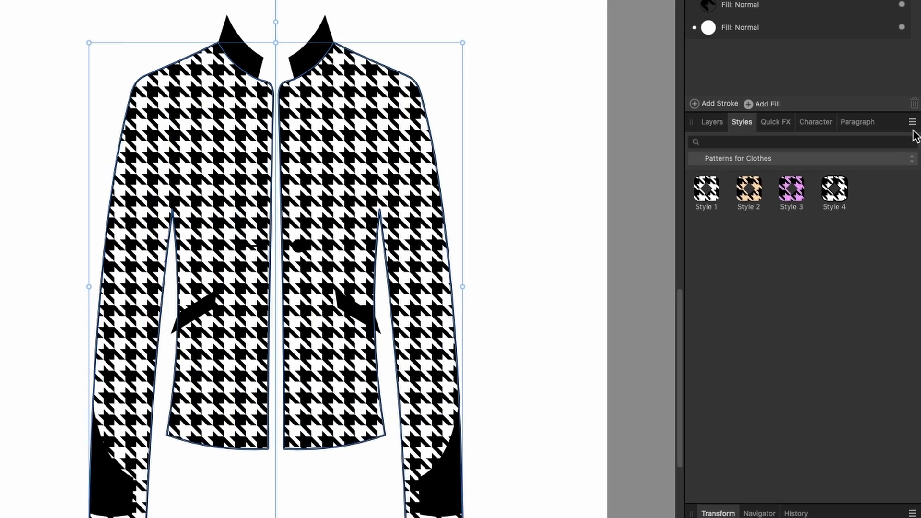
# Step: Open the management options for the Patterns for Clothes style category
pyautogui.click(915, 171)
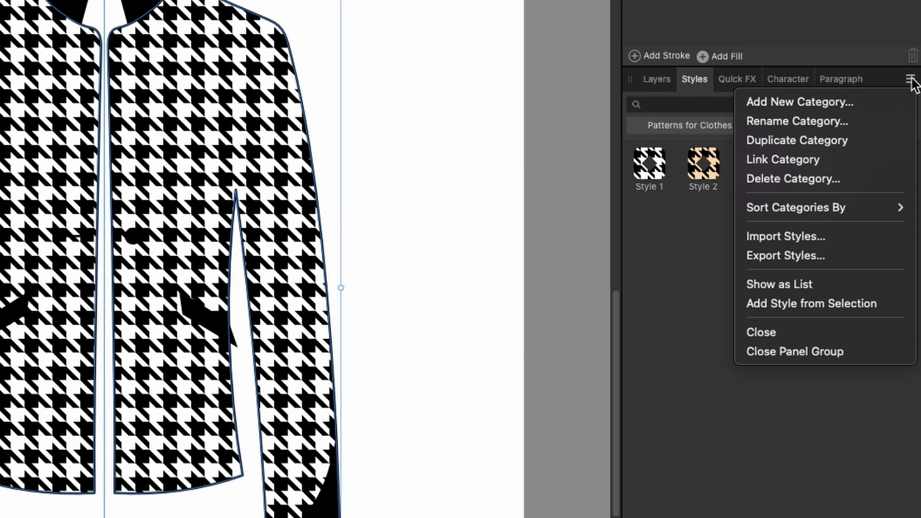